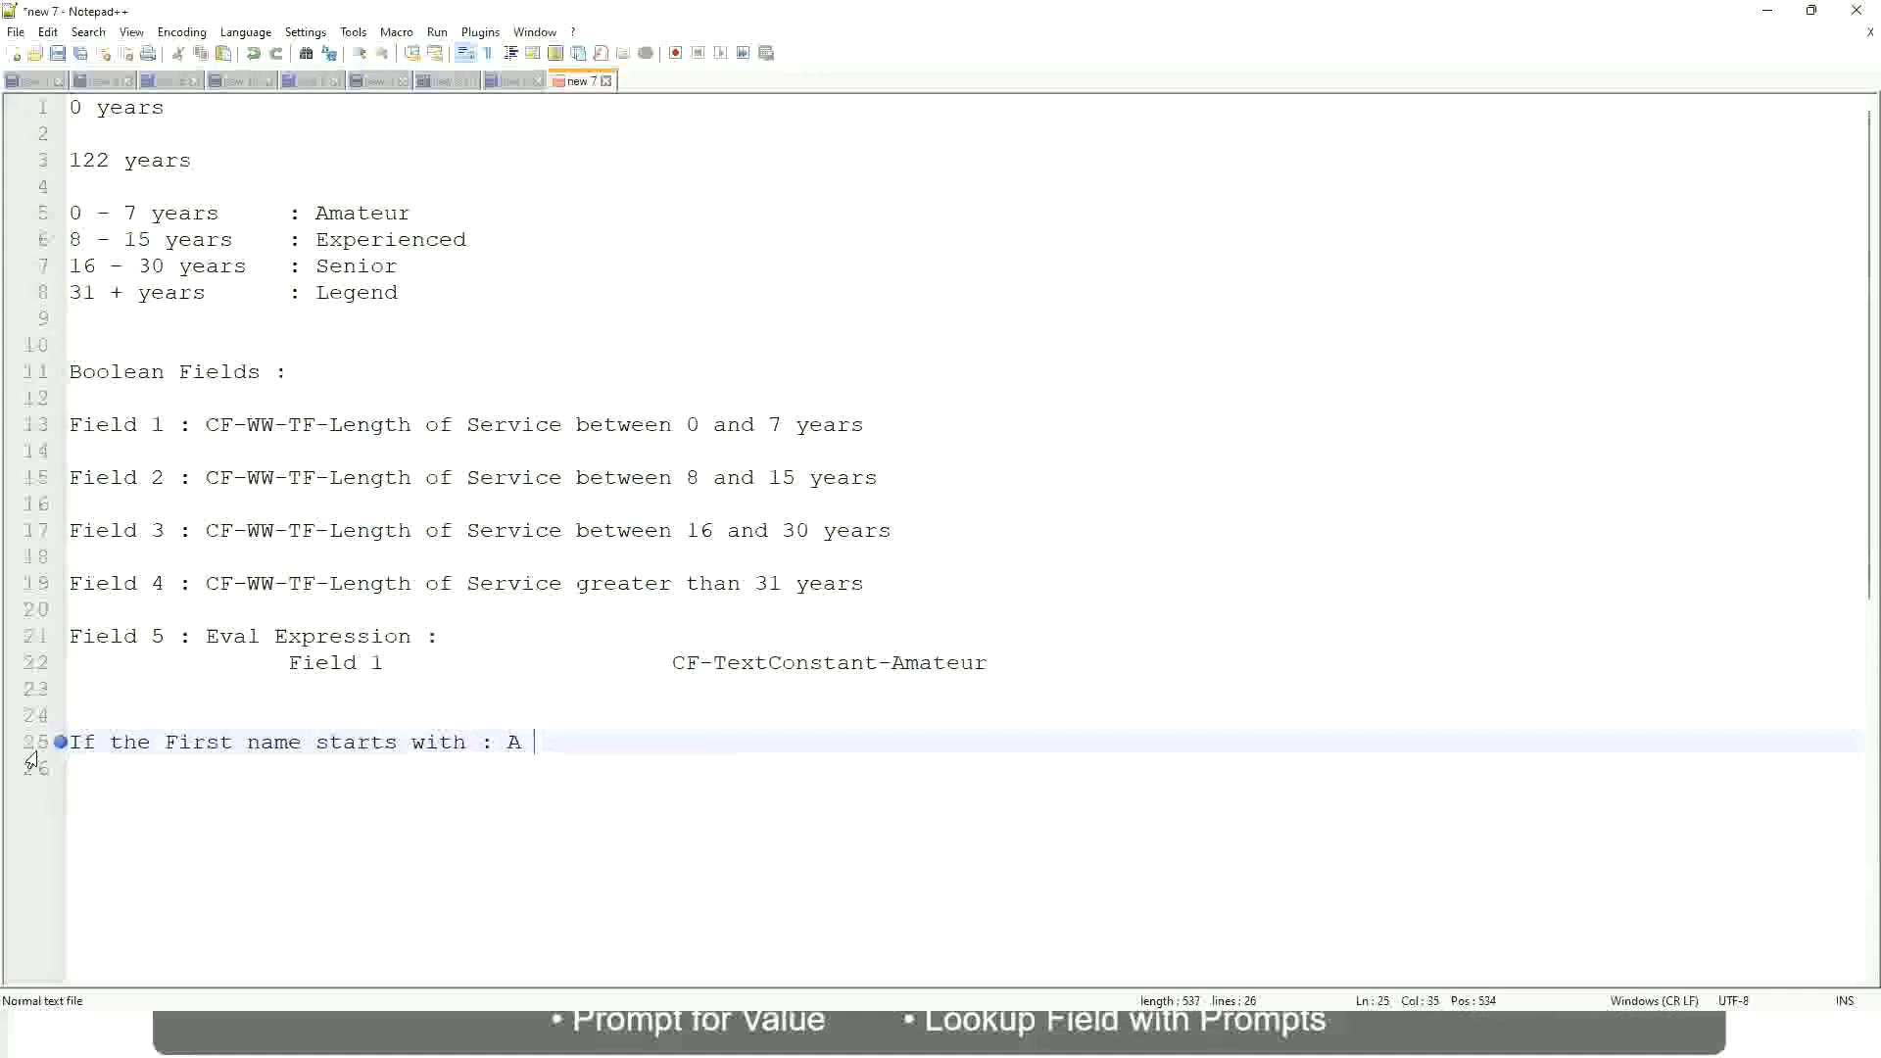
Extend the first-name condition on line 25 to the range "A - G :" and give it the result A Listers.
type("- G")
type(": A lI")
key("BackSpace")
key("BackSpace")
type("Listers")
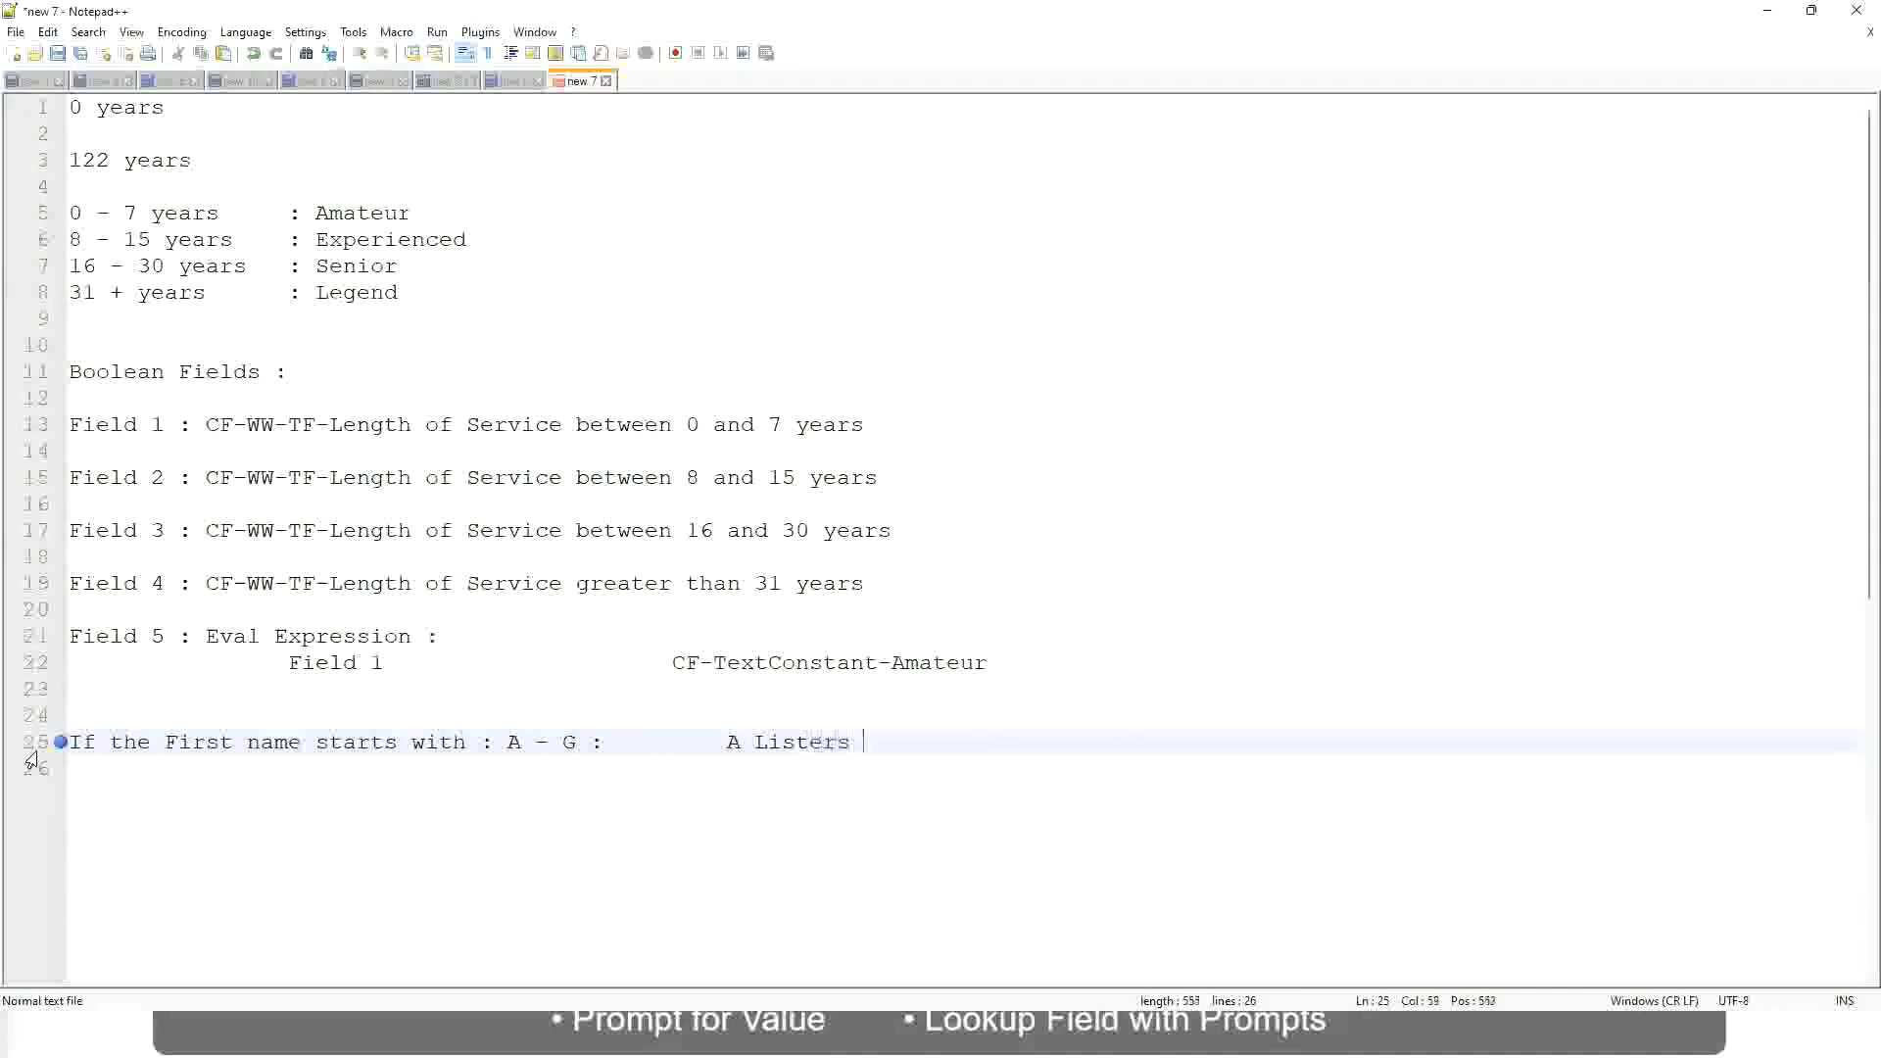
Enclose the result A Listers on line 25 in double quotation marks.
key("BackSpace")
key("ctrl+Left")
key("ctrl+Left")
type("\"\"")
key("Right")
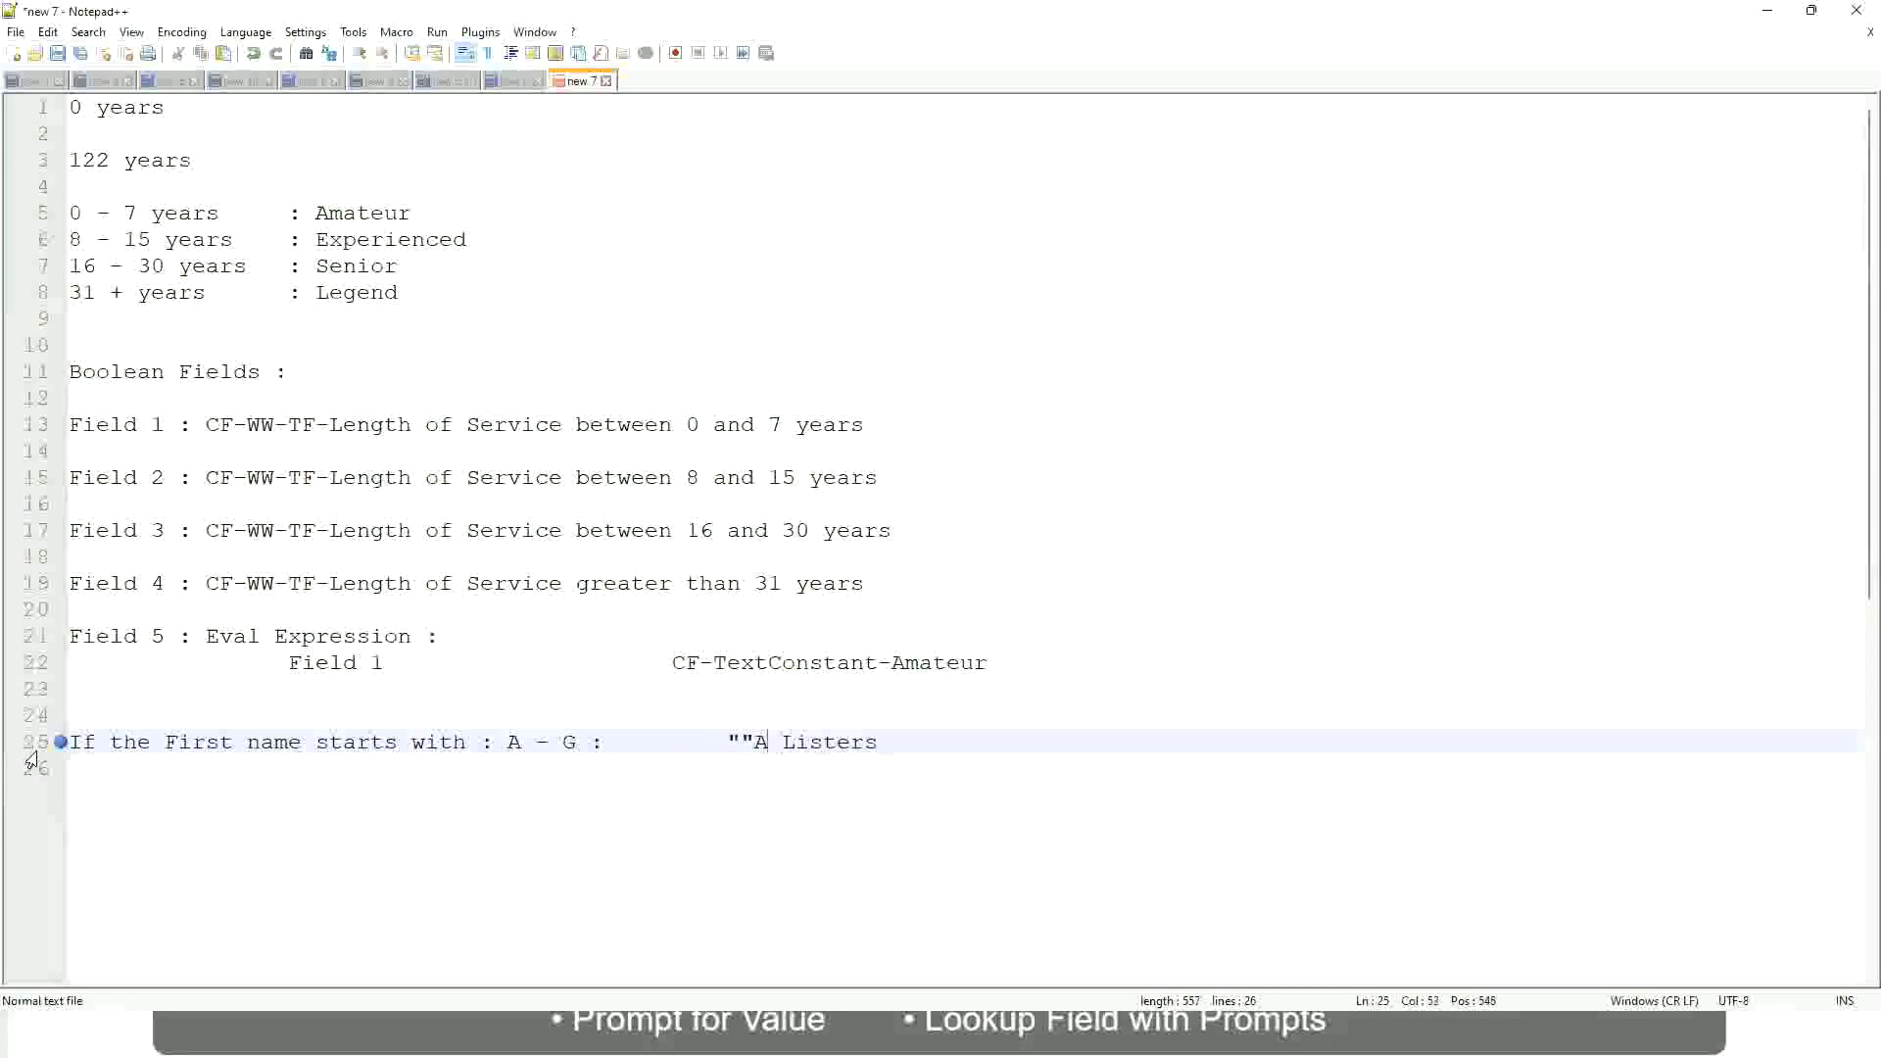
key("Left")
key("BackSpace")
key("Right")
key("Right")
key("Right")
key("Right")
key("Right")
key("Right")
key("Right")
key("Right")
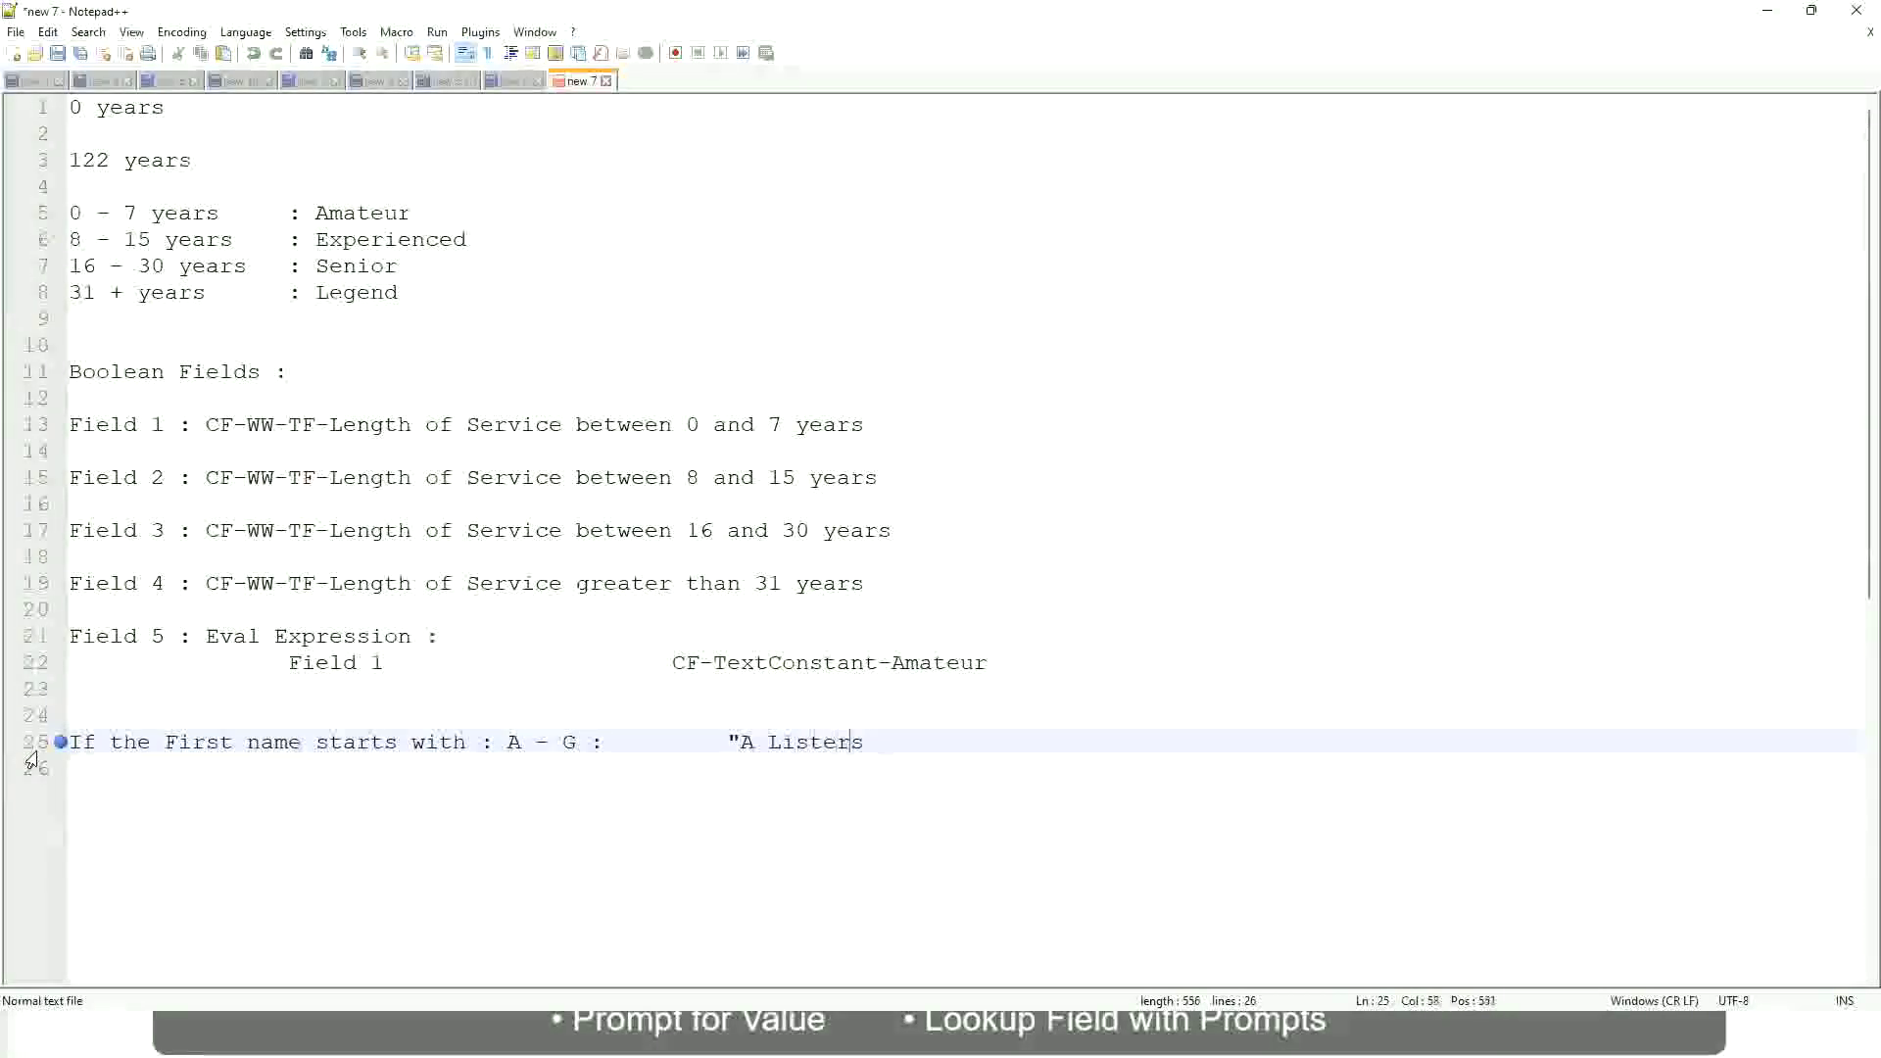
key("Right")
key("Return")
type("\"")
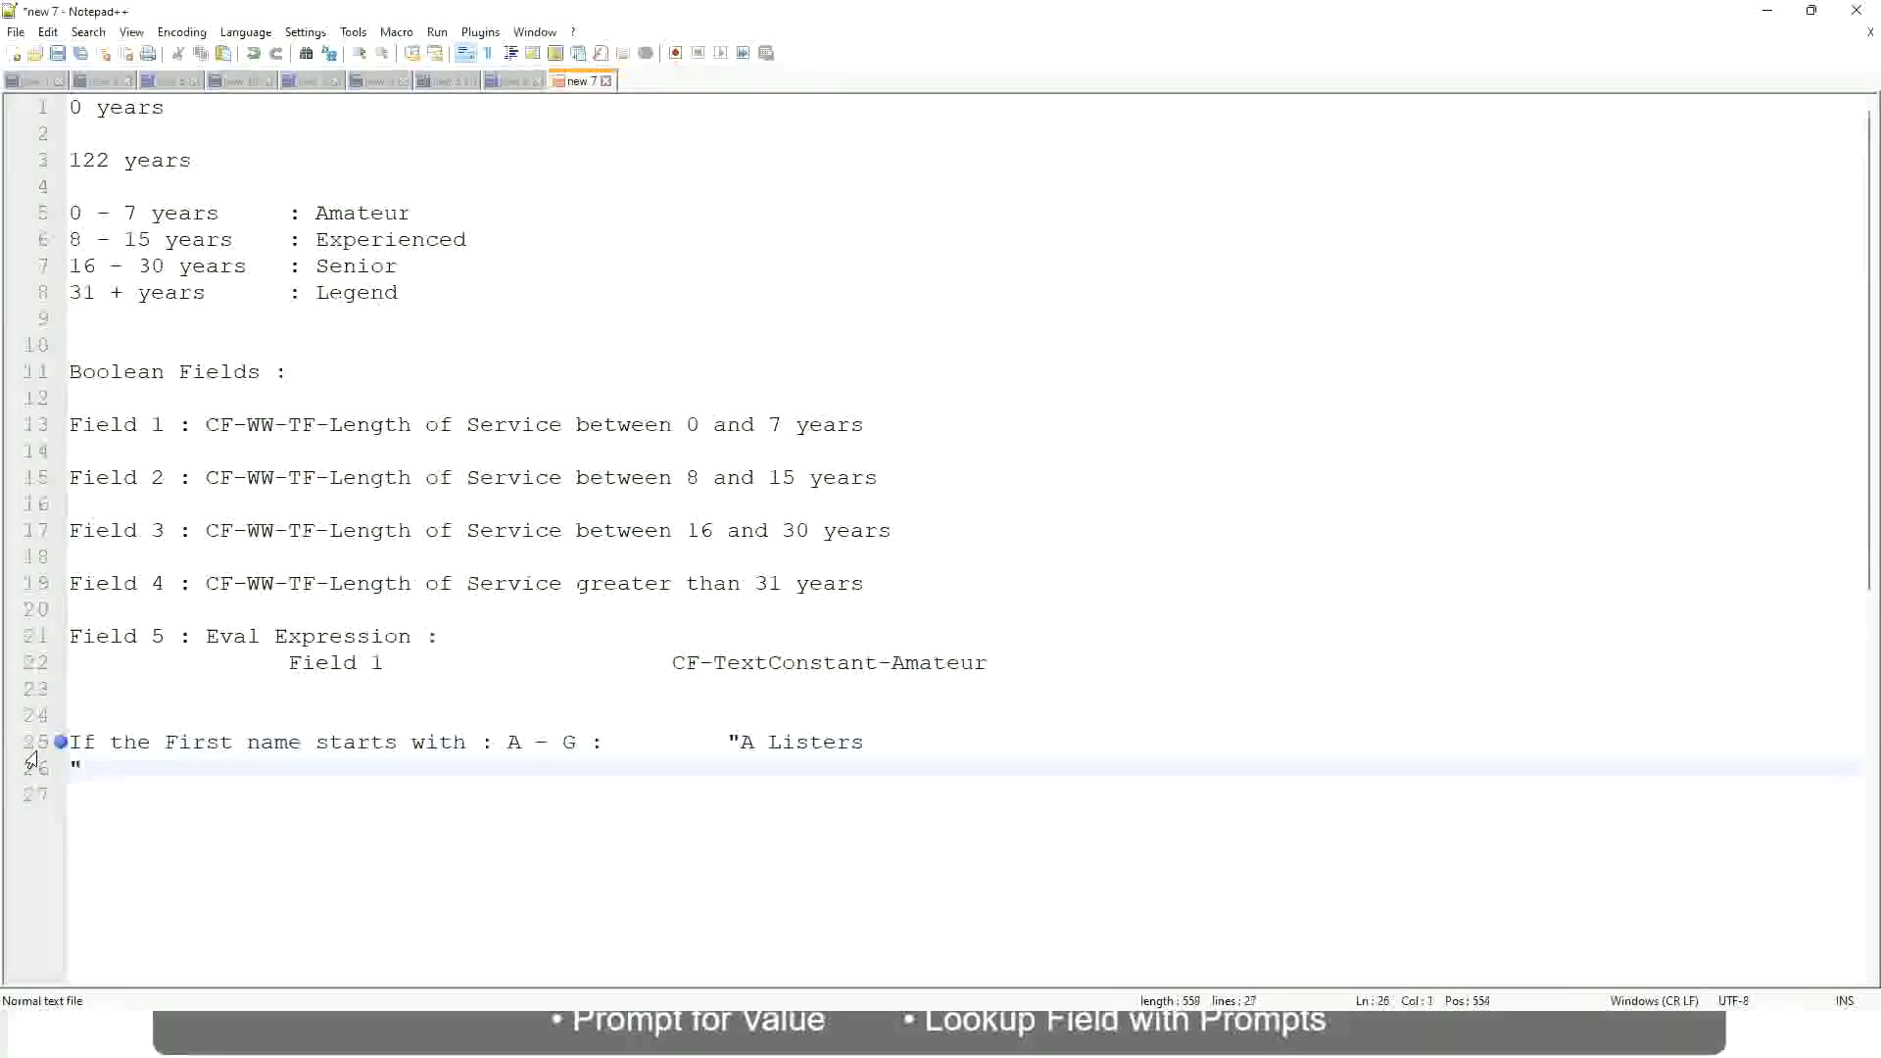
key("BackSpace")
key("BackSpace")
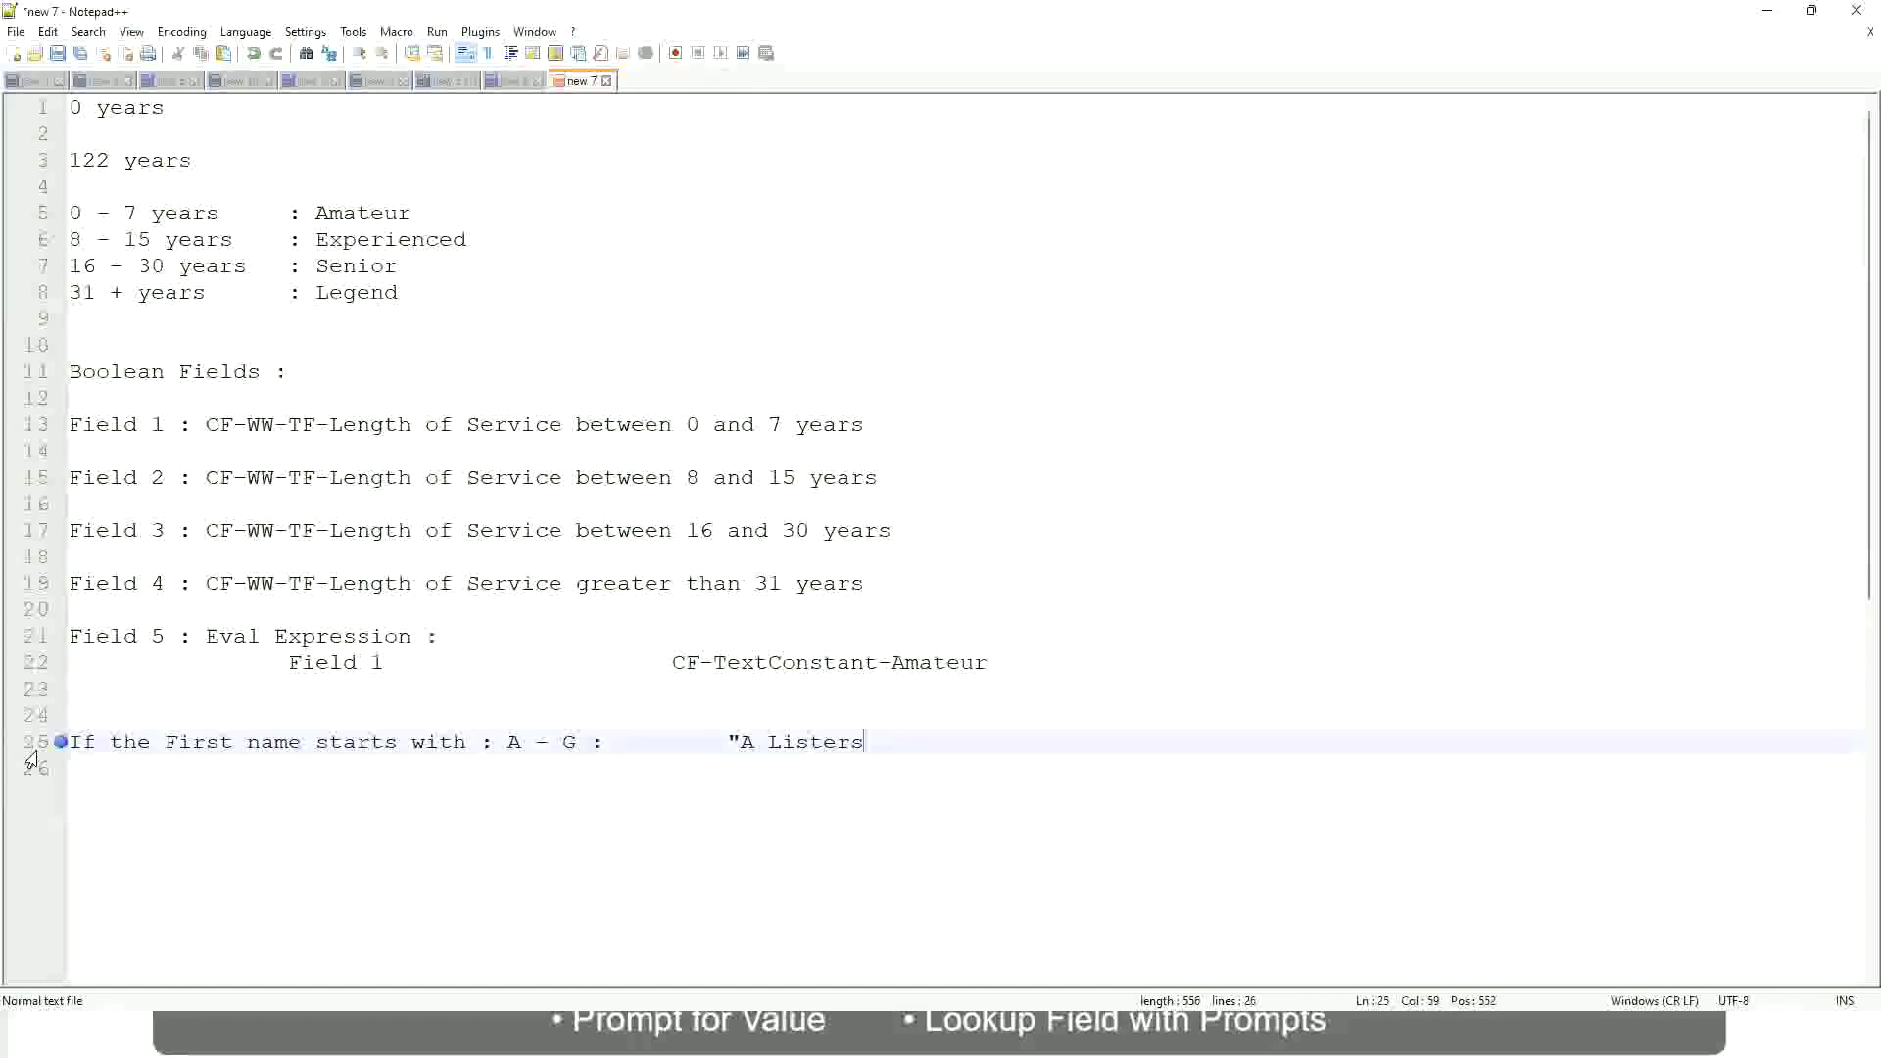
type("\"")
Add a second first-name rule below for H - P with the result "His Majesty", aligned with the line above.
key("Return")
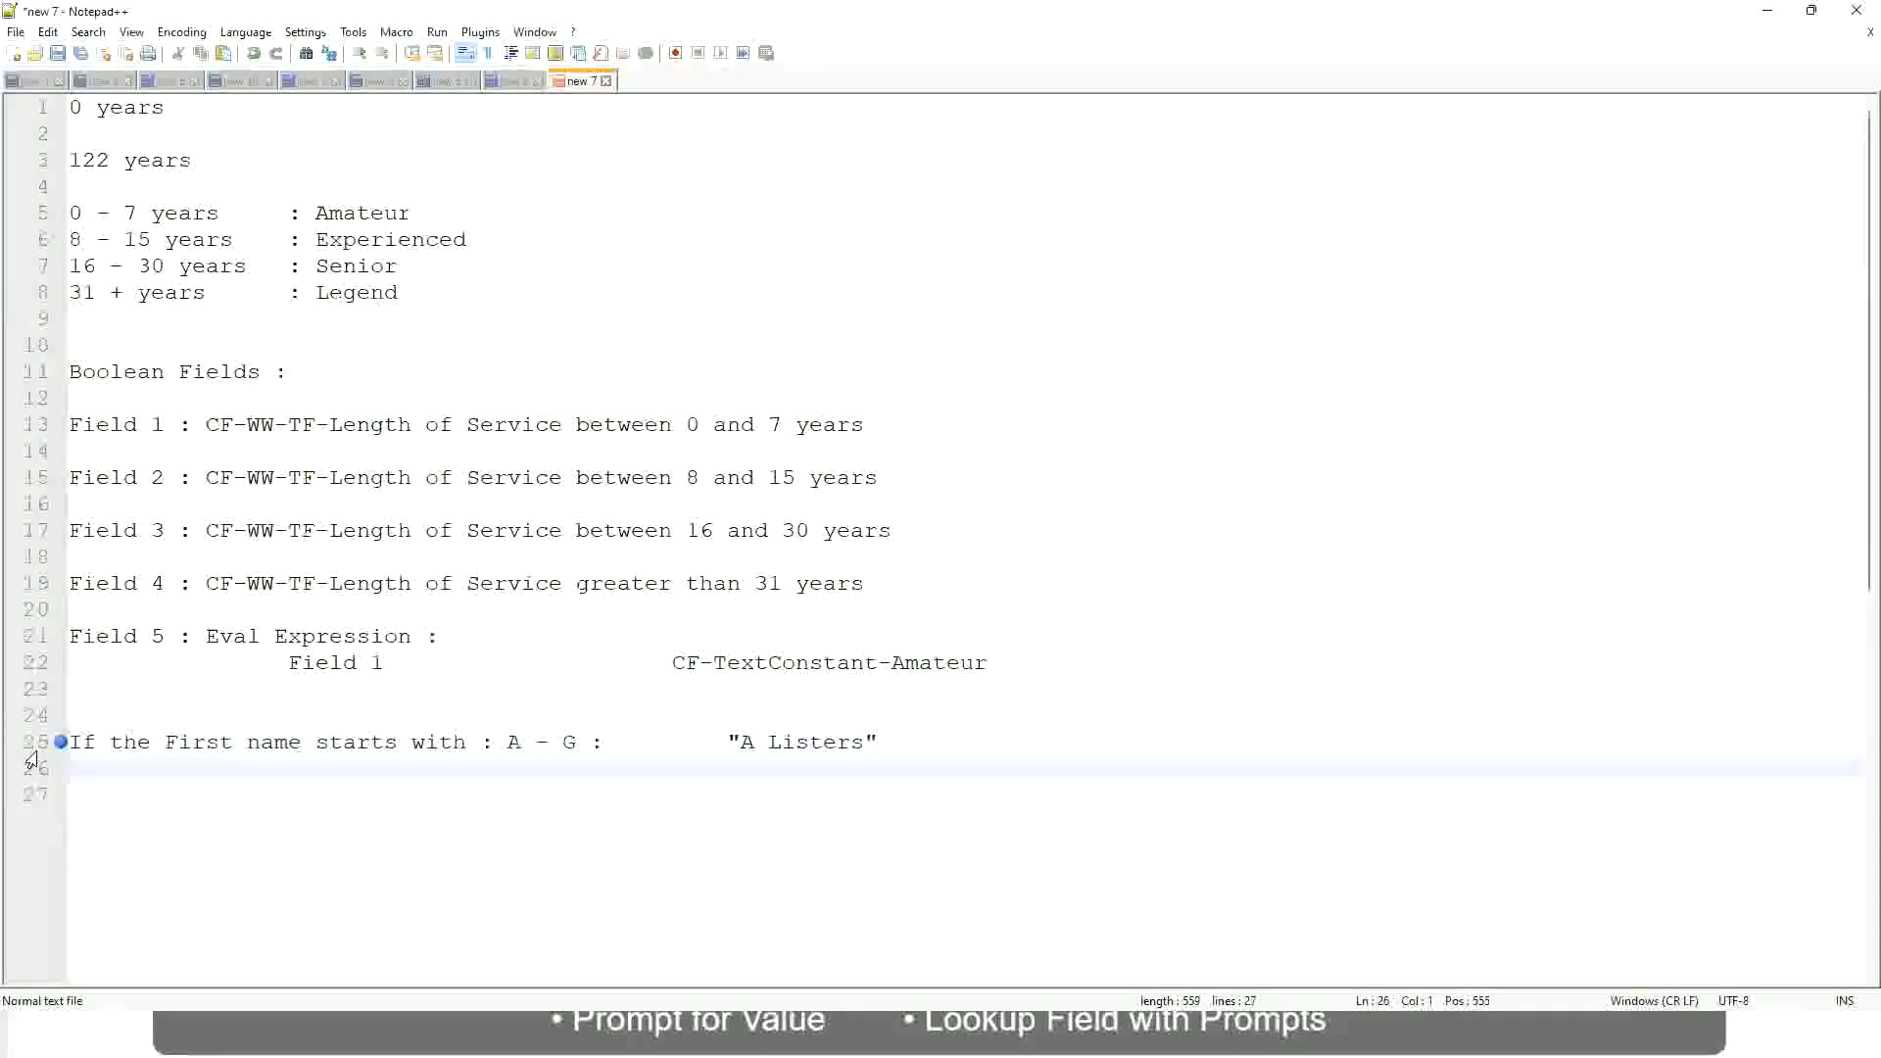
type("B -")
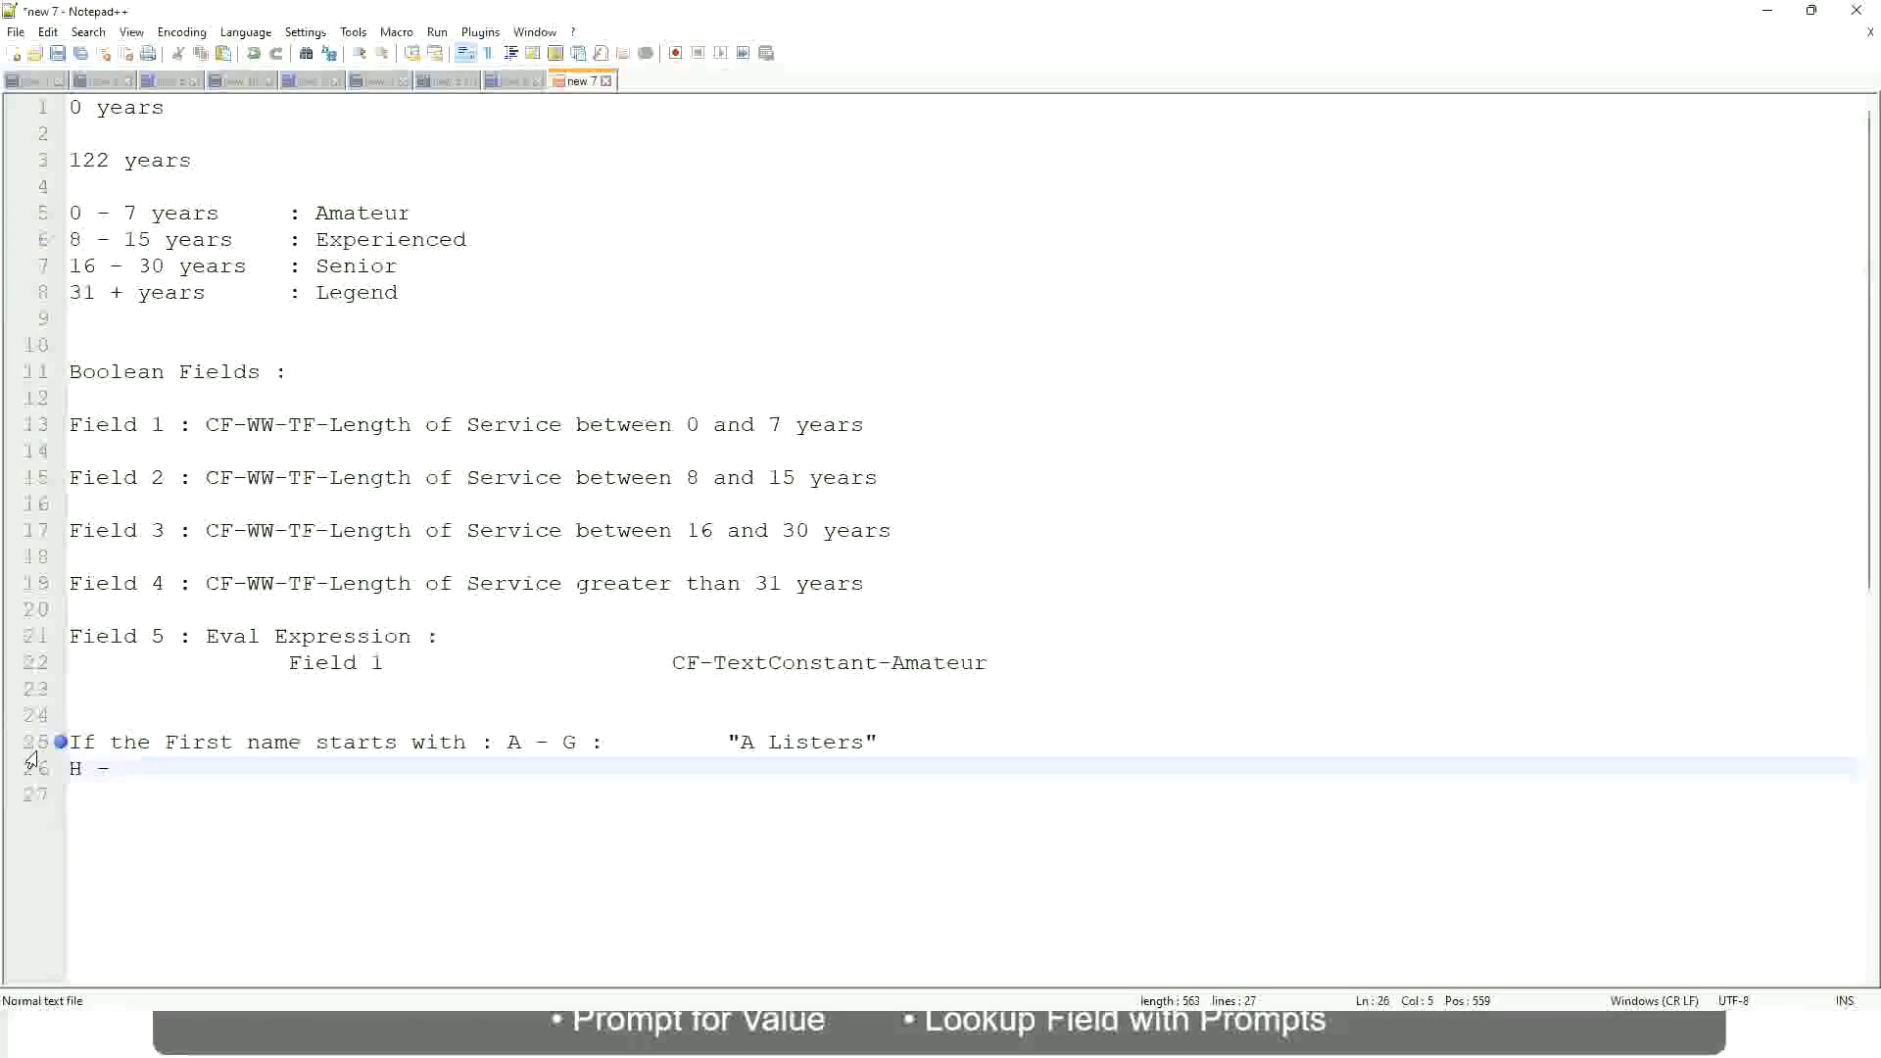
type("P")
key("Tab")
key("Tab")
key("Tab")
key("Tab")
key("Tab")
key("Tab")
key("Tab")
key("Tab")
key("Tab")
type(":")
key("Tab")
key("Tab")
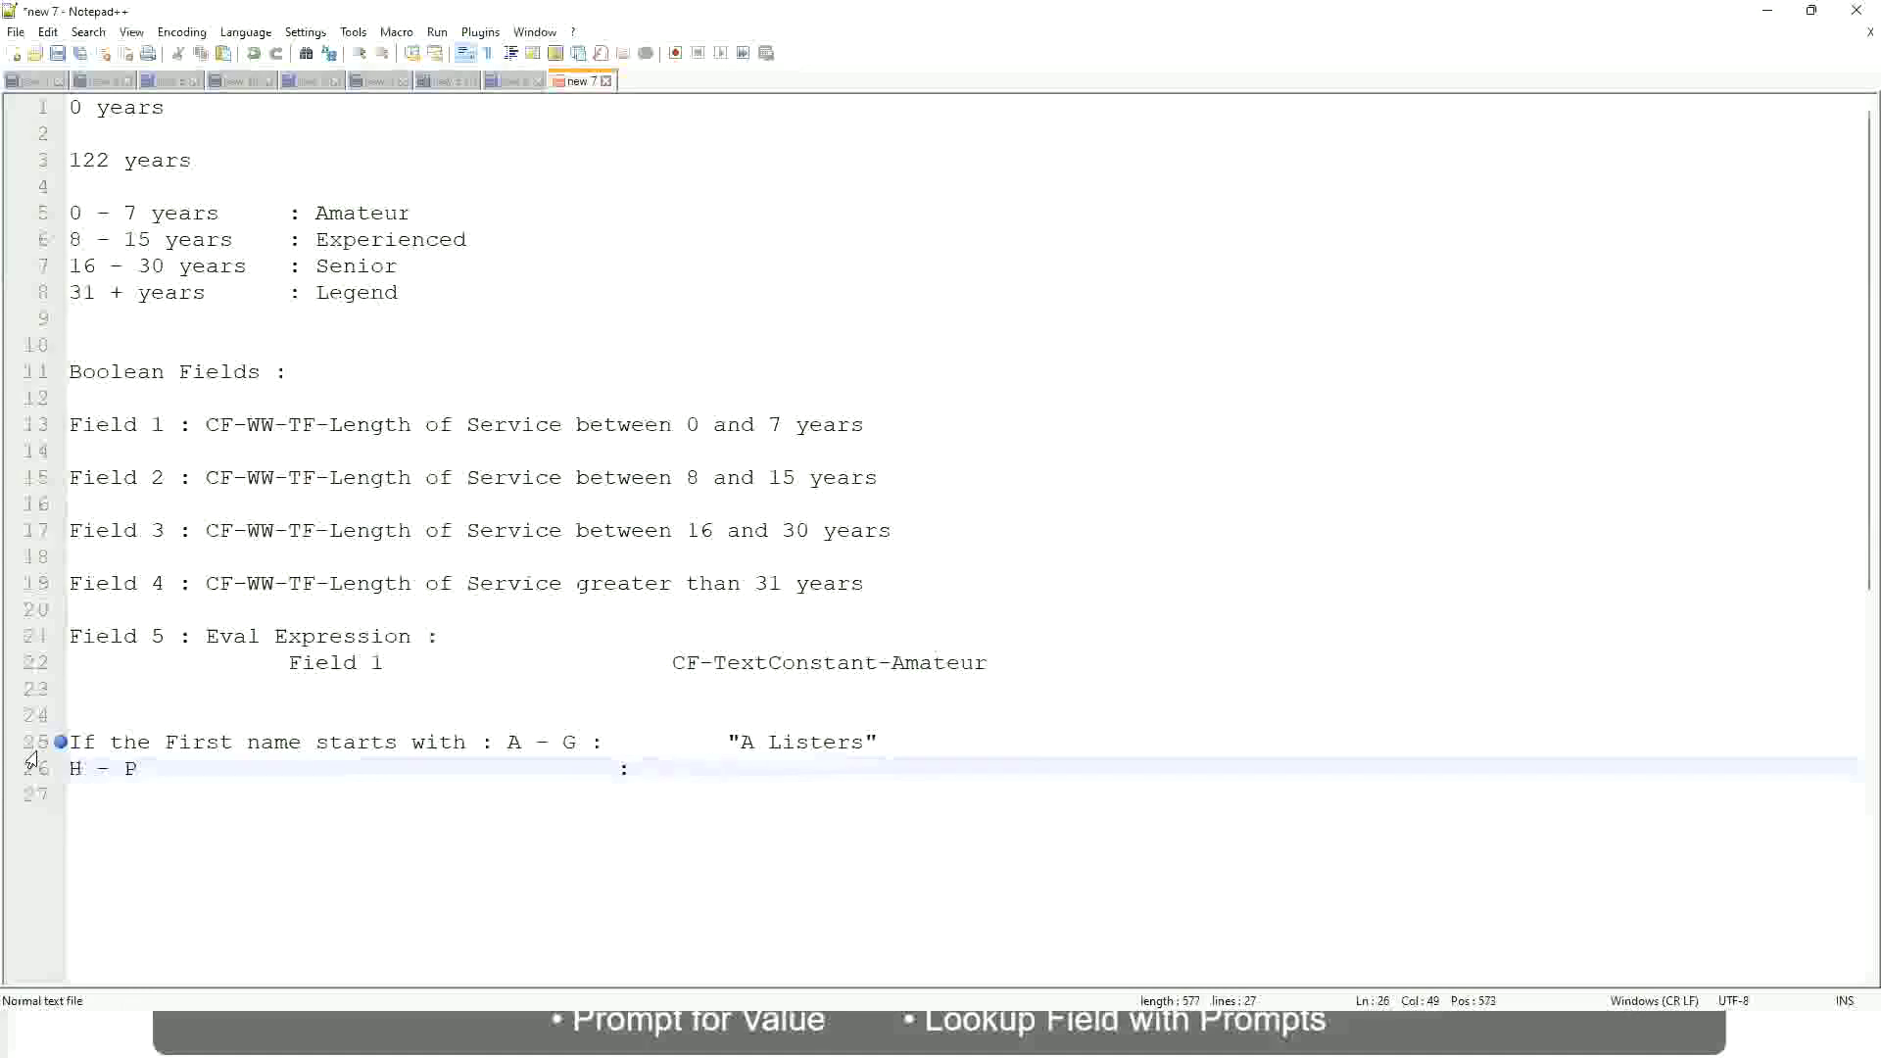
type("\"His Majesty")
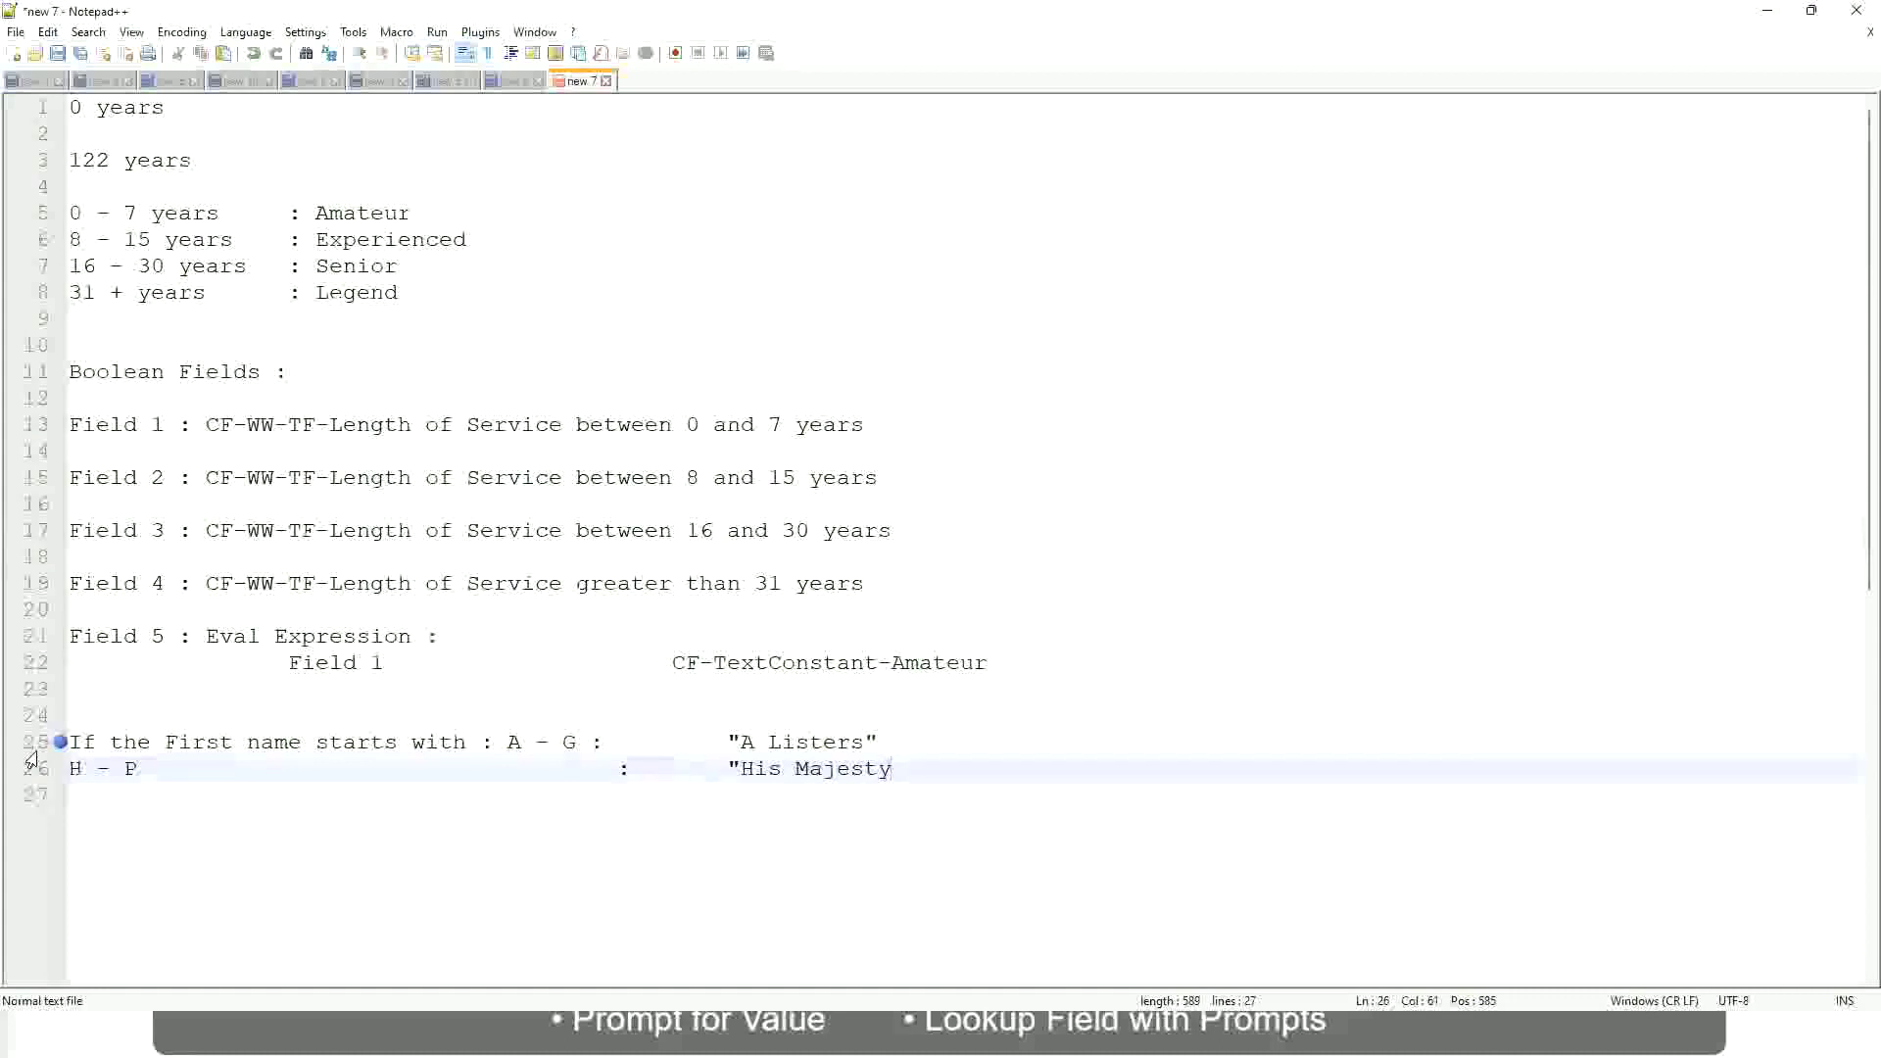
type("\"")
Add a third first-name rule for L - Z with the result "Lords", aligned with the lines above.
key("Return")
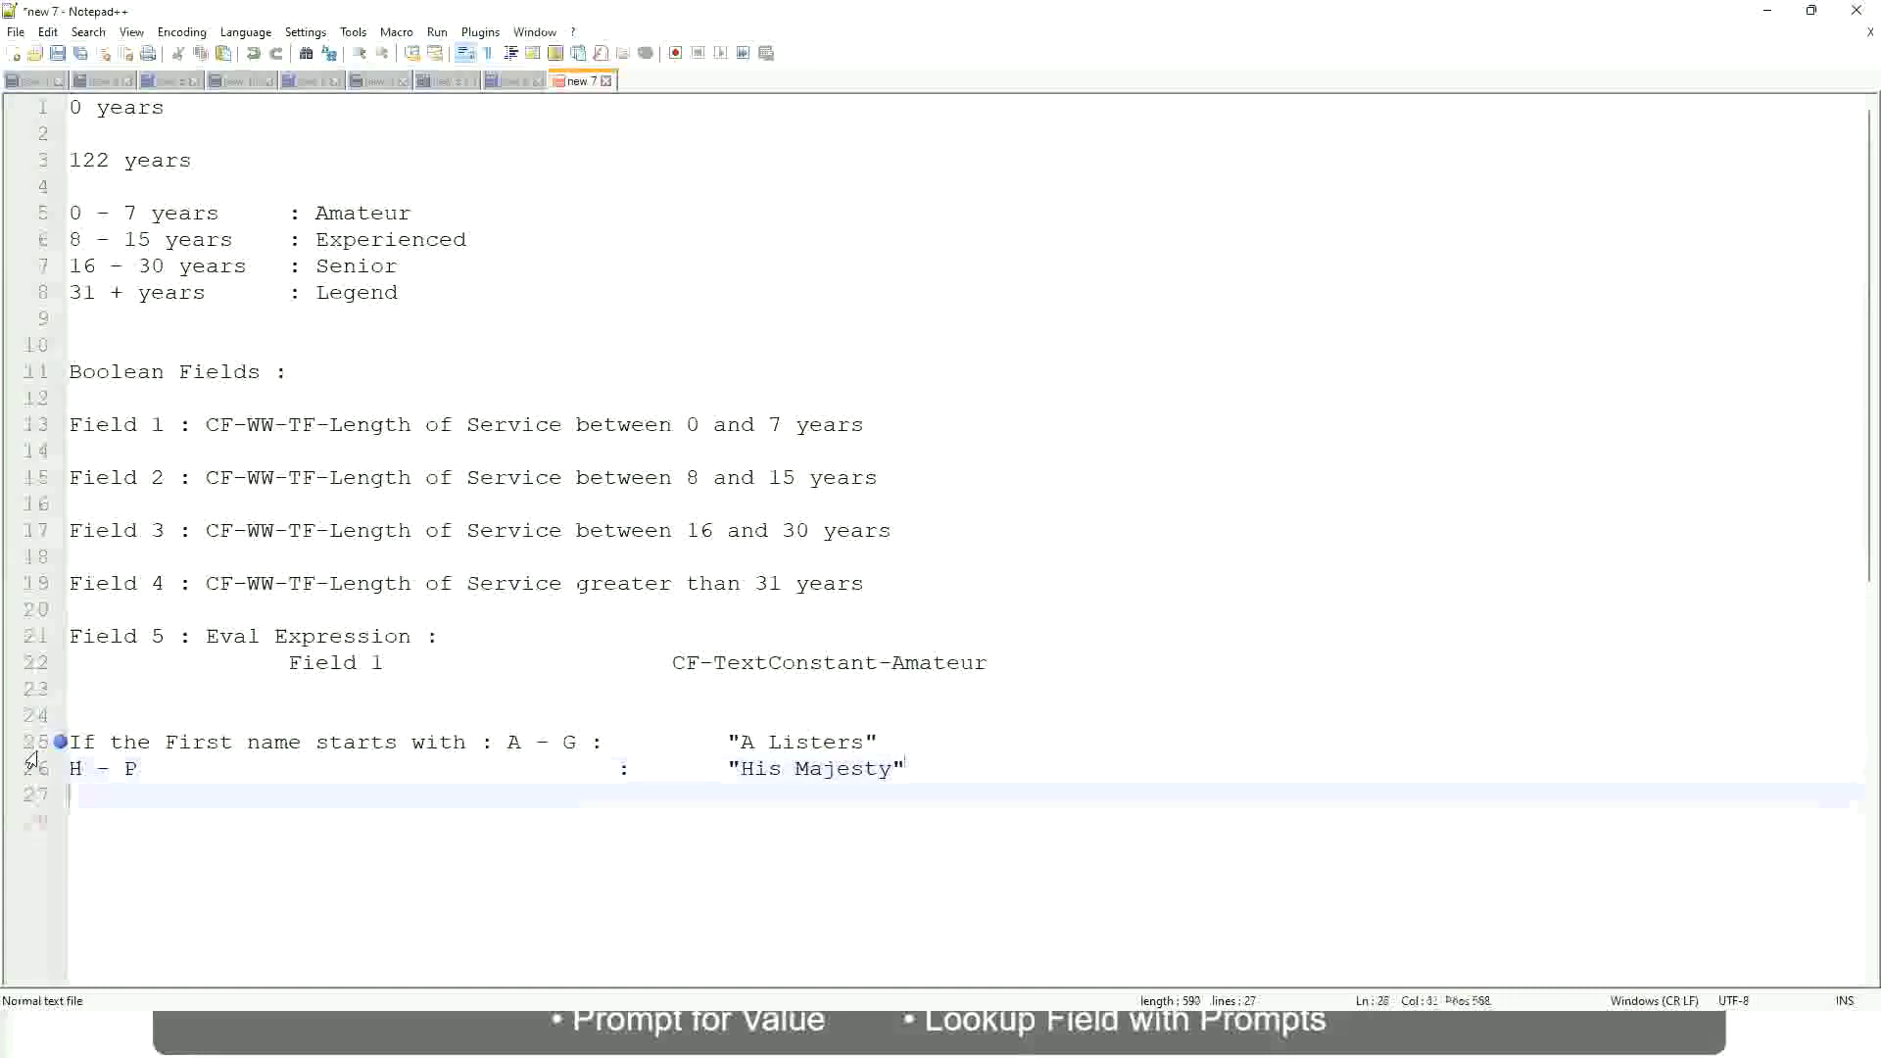
type("L ")
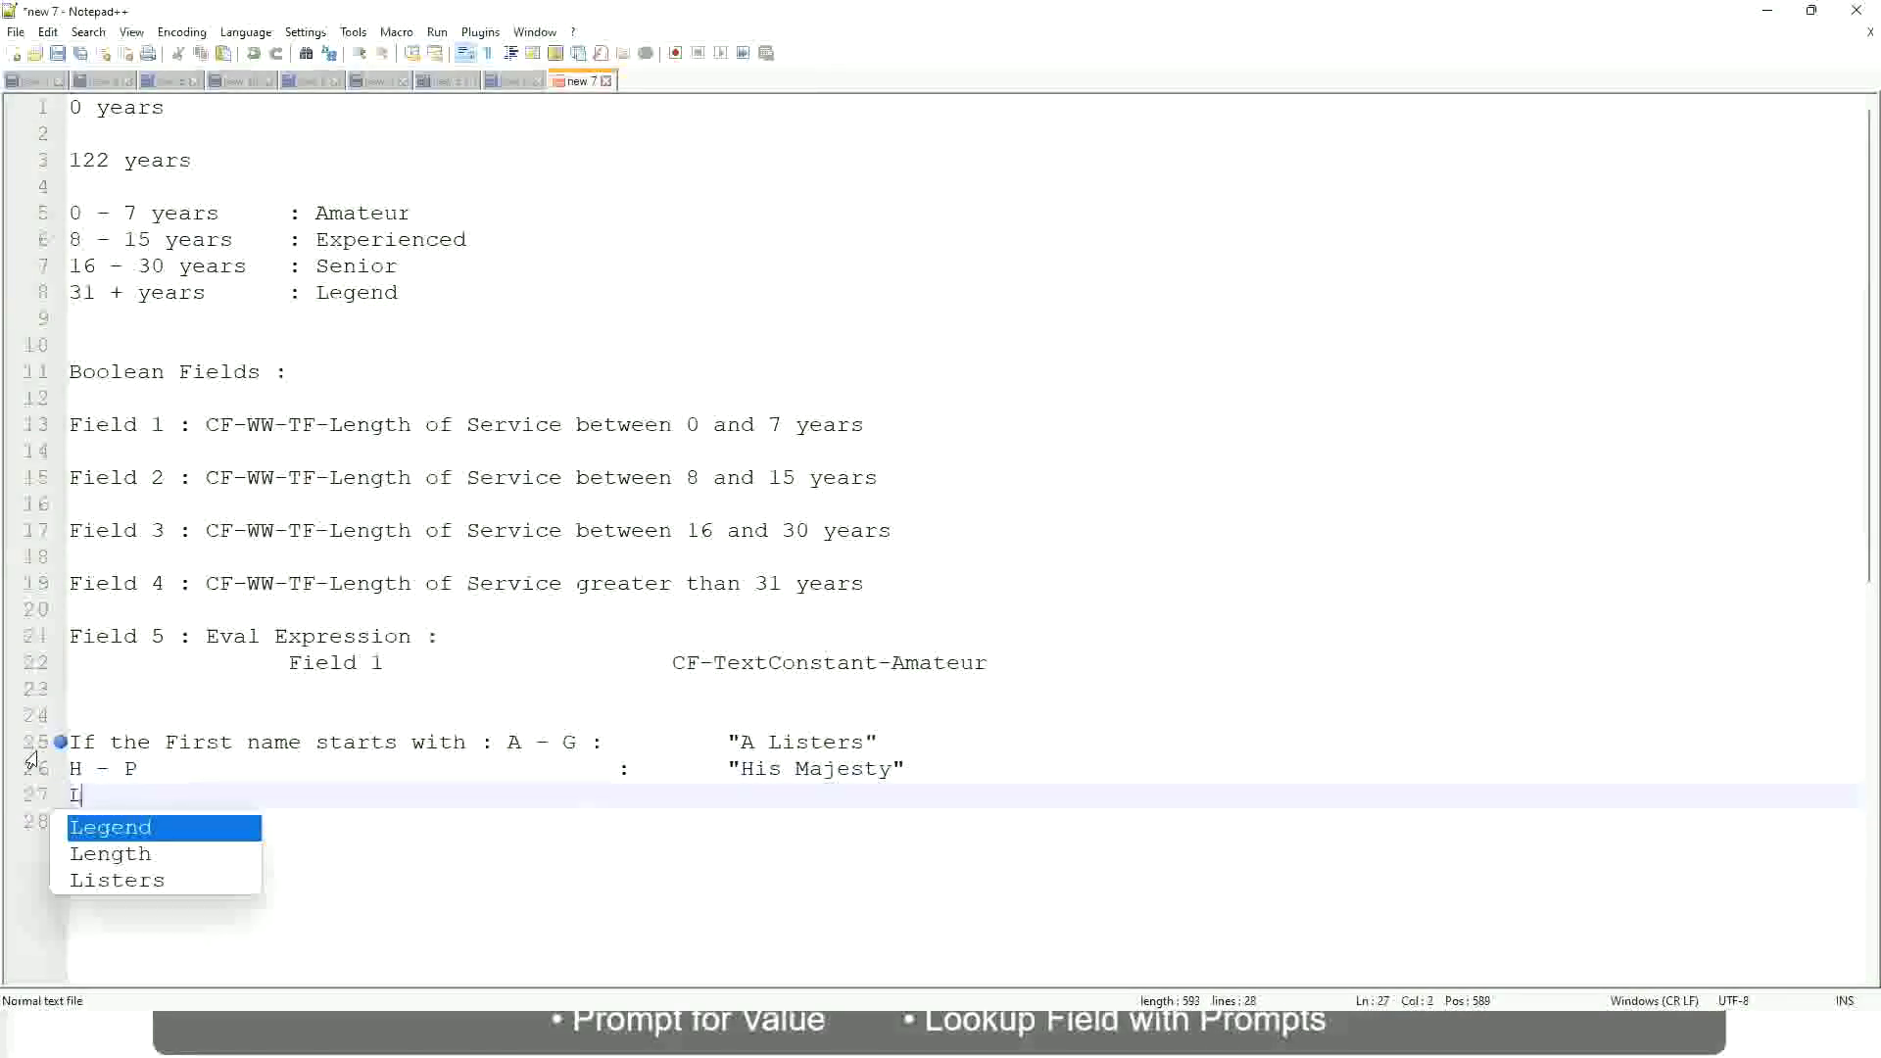
type("- Z")
key("Tab")
key("Tab")
key("Tab")
key("Tab")
key("Tab")
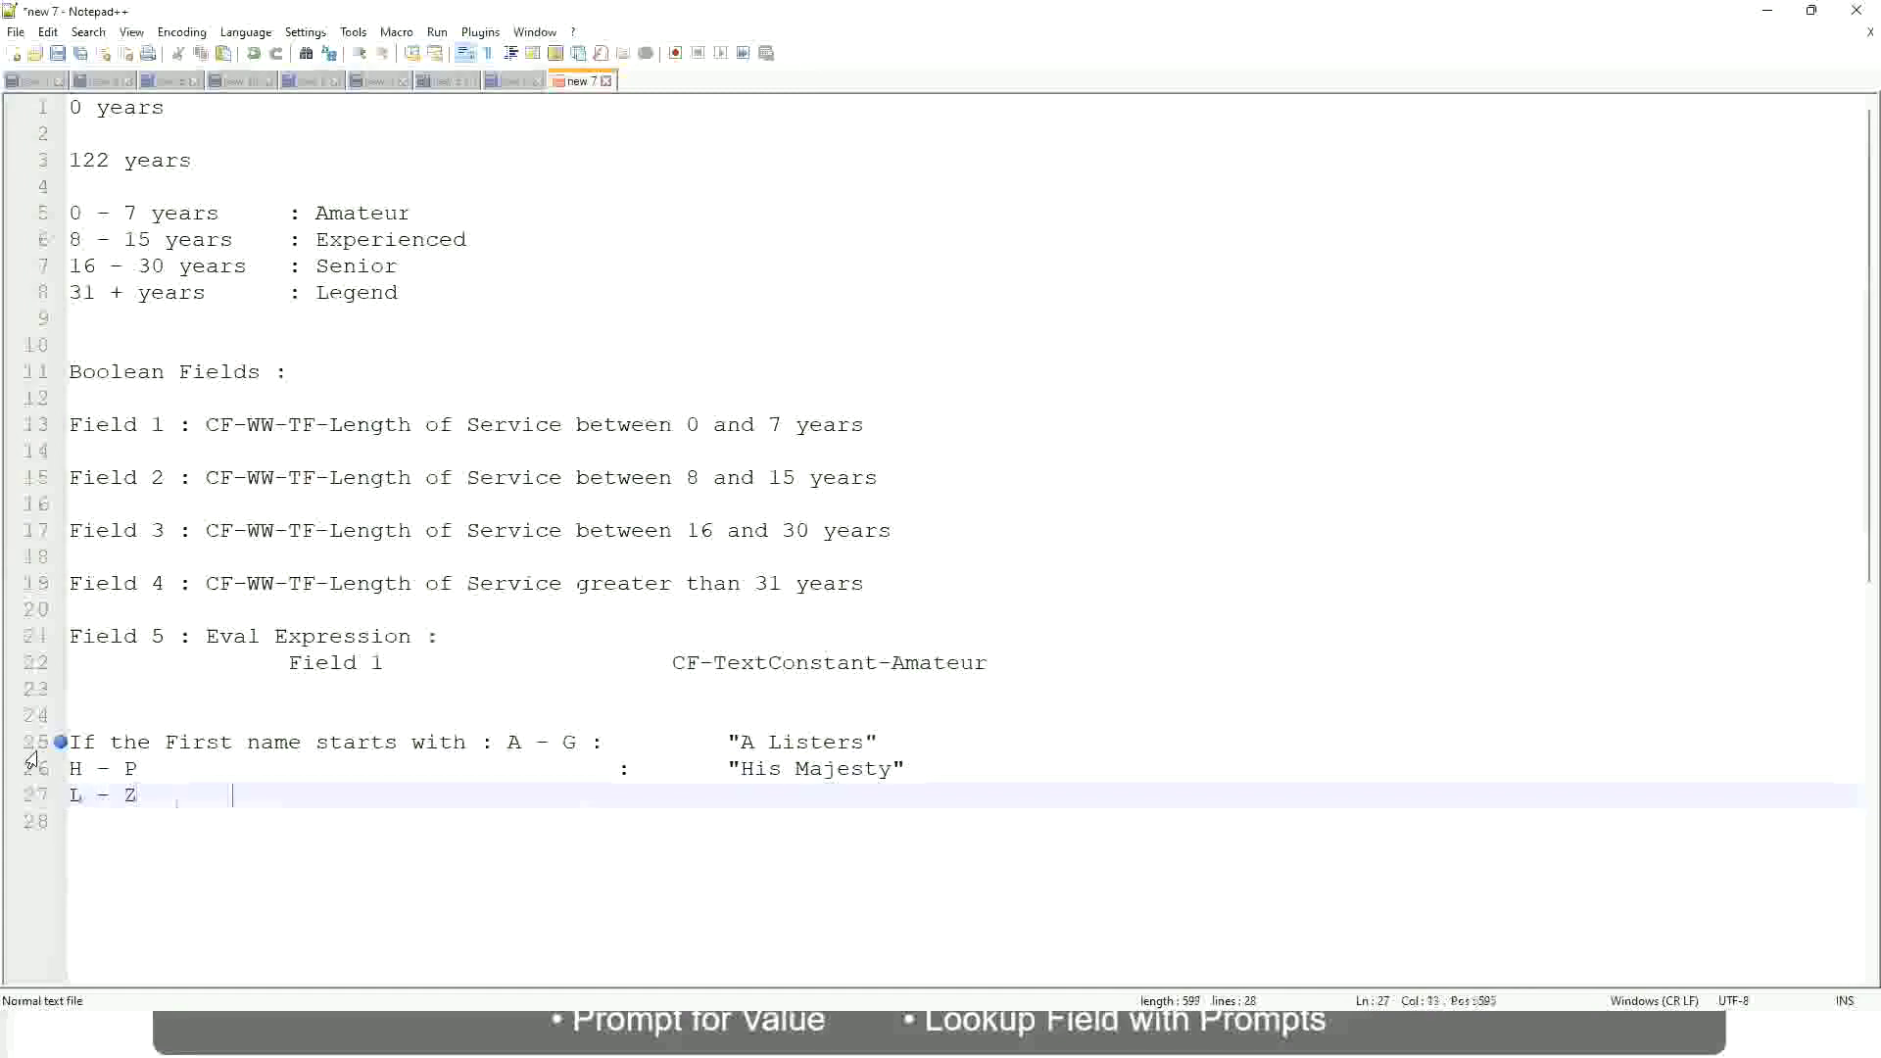
key("Tab")
key("Tab")
key("Tab")
key("Tab")
type(":")
key("Tab")
key("Tab")
type("\"Lords")
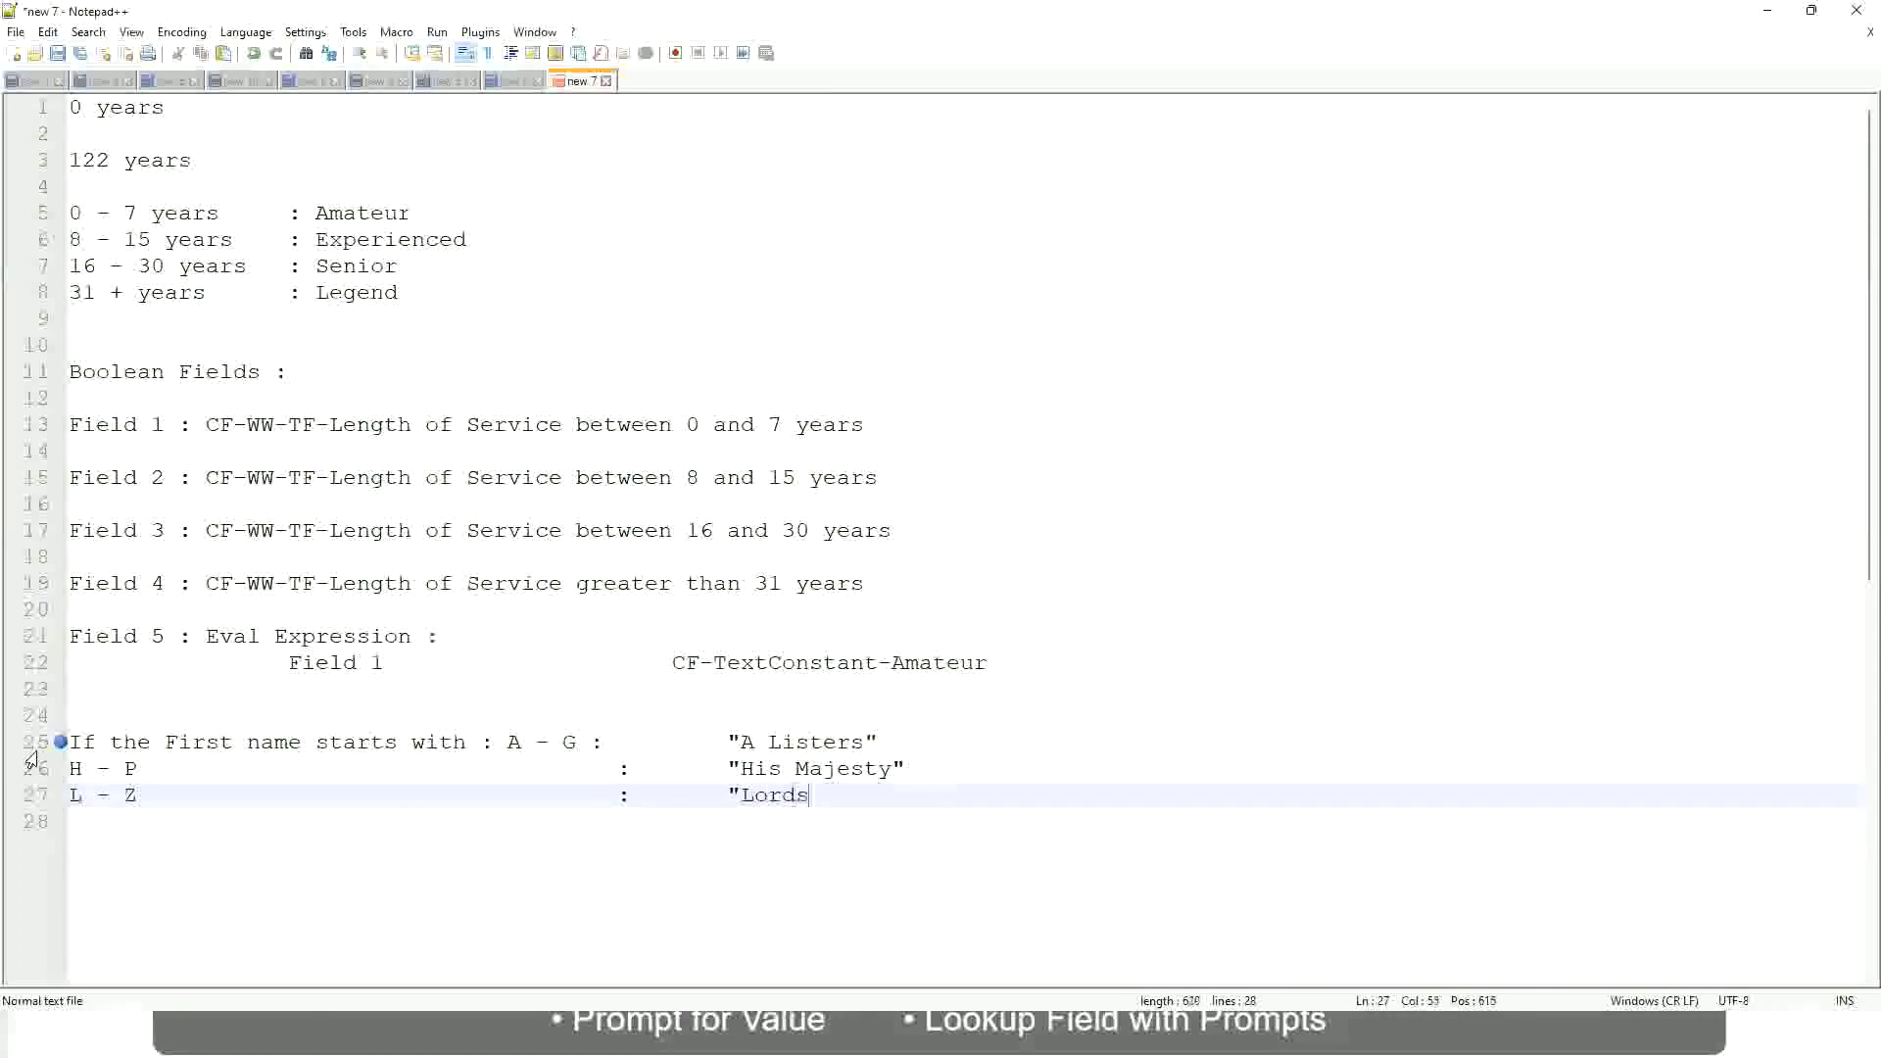
type("\"\"")
key("BackSpace")
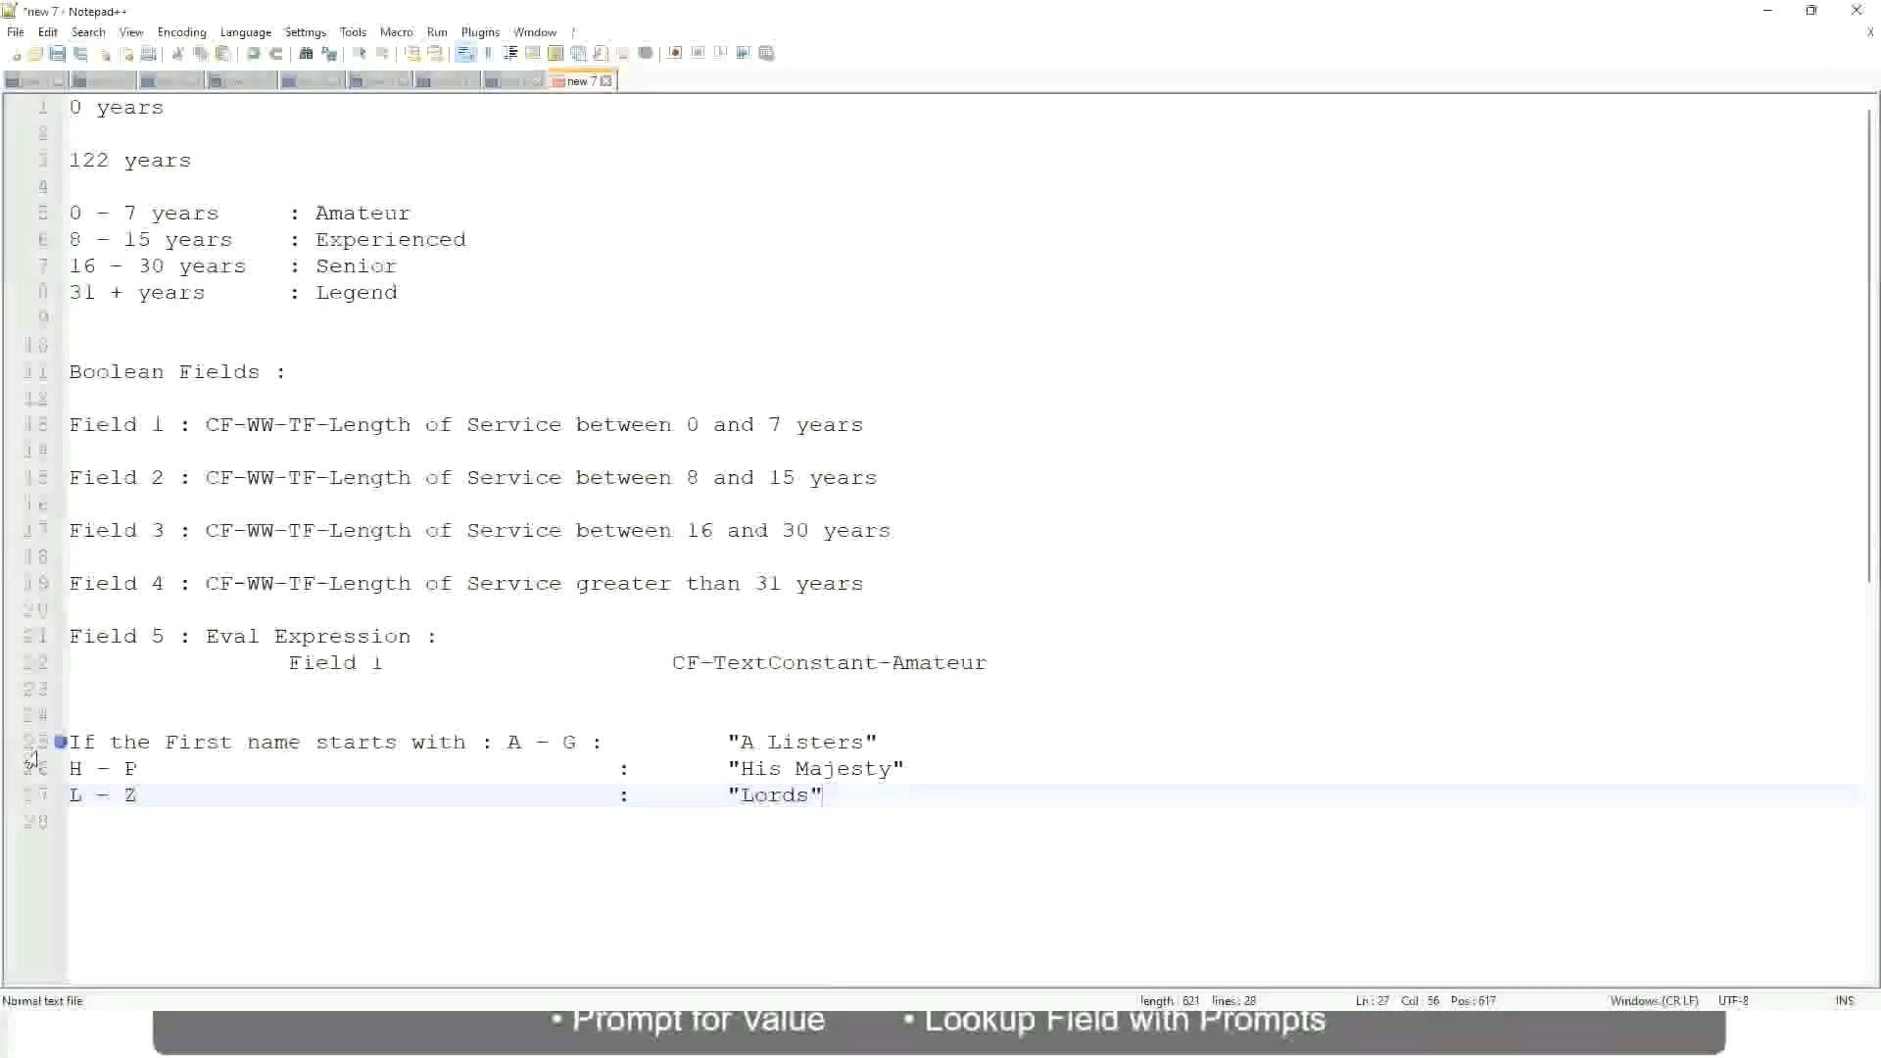
left_click(838, 796)
left_click_drag(815, 796, 902, 742)
left_click(771, 741)
left_click(849, 774)
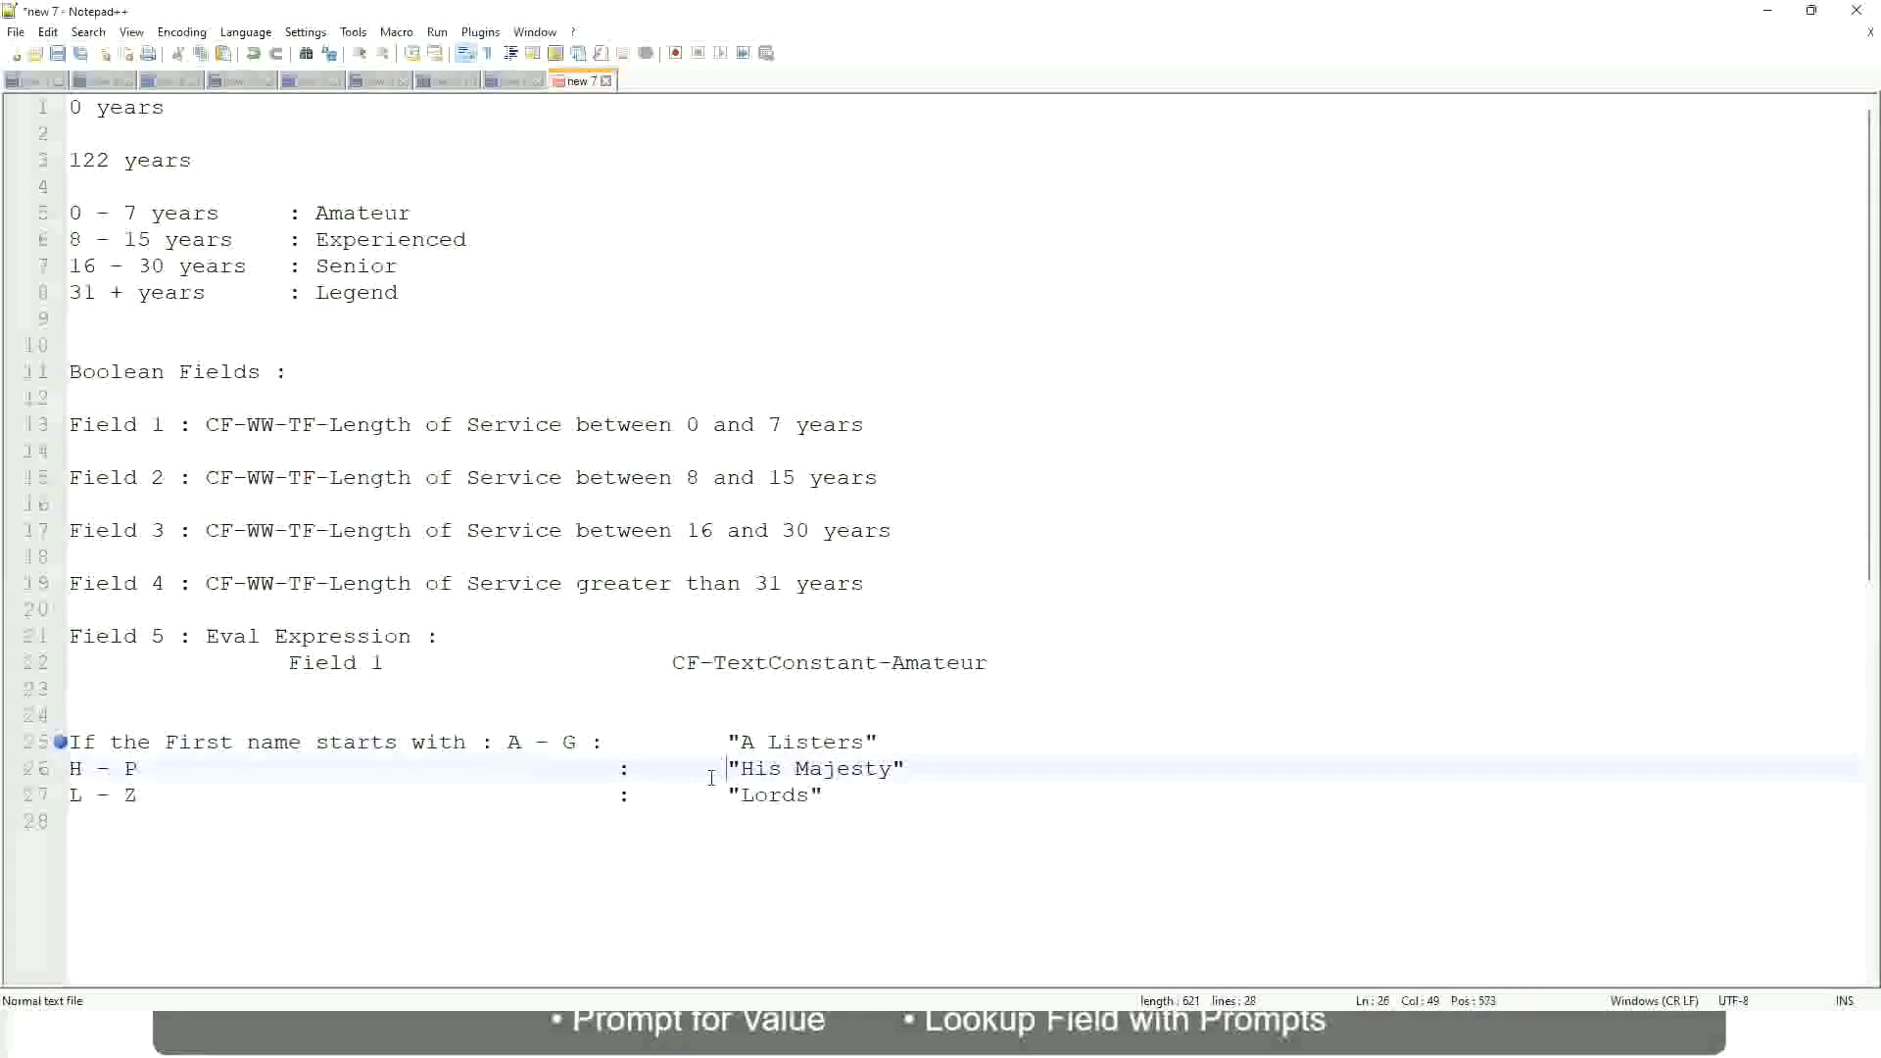
Replace the three first-name rule lines with the start of a new condition reading "If".
left_click_drag(857, 811, 65, 745)
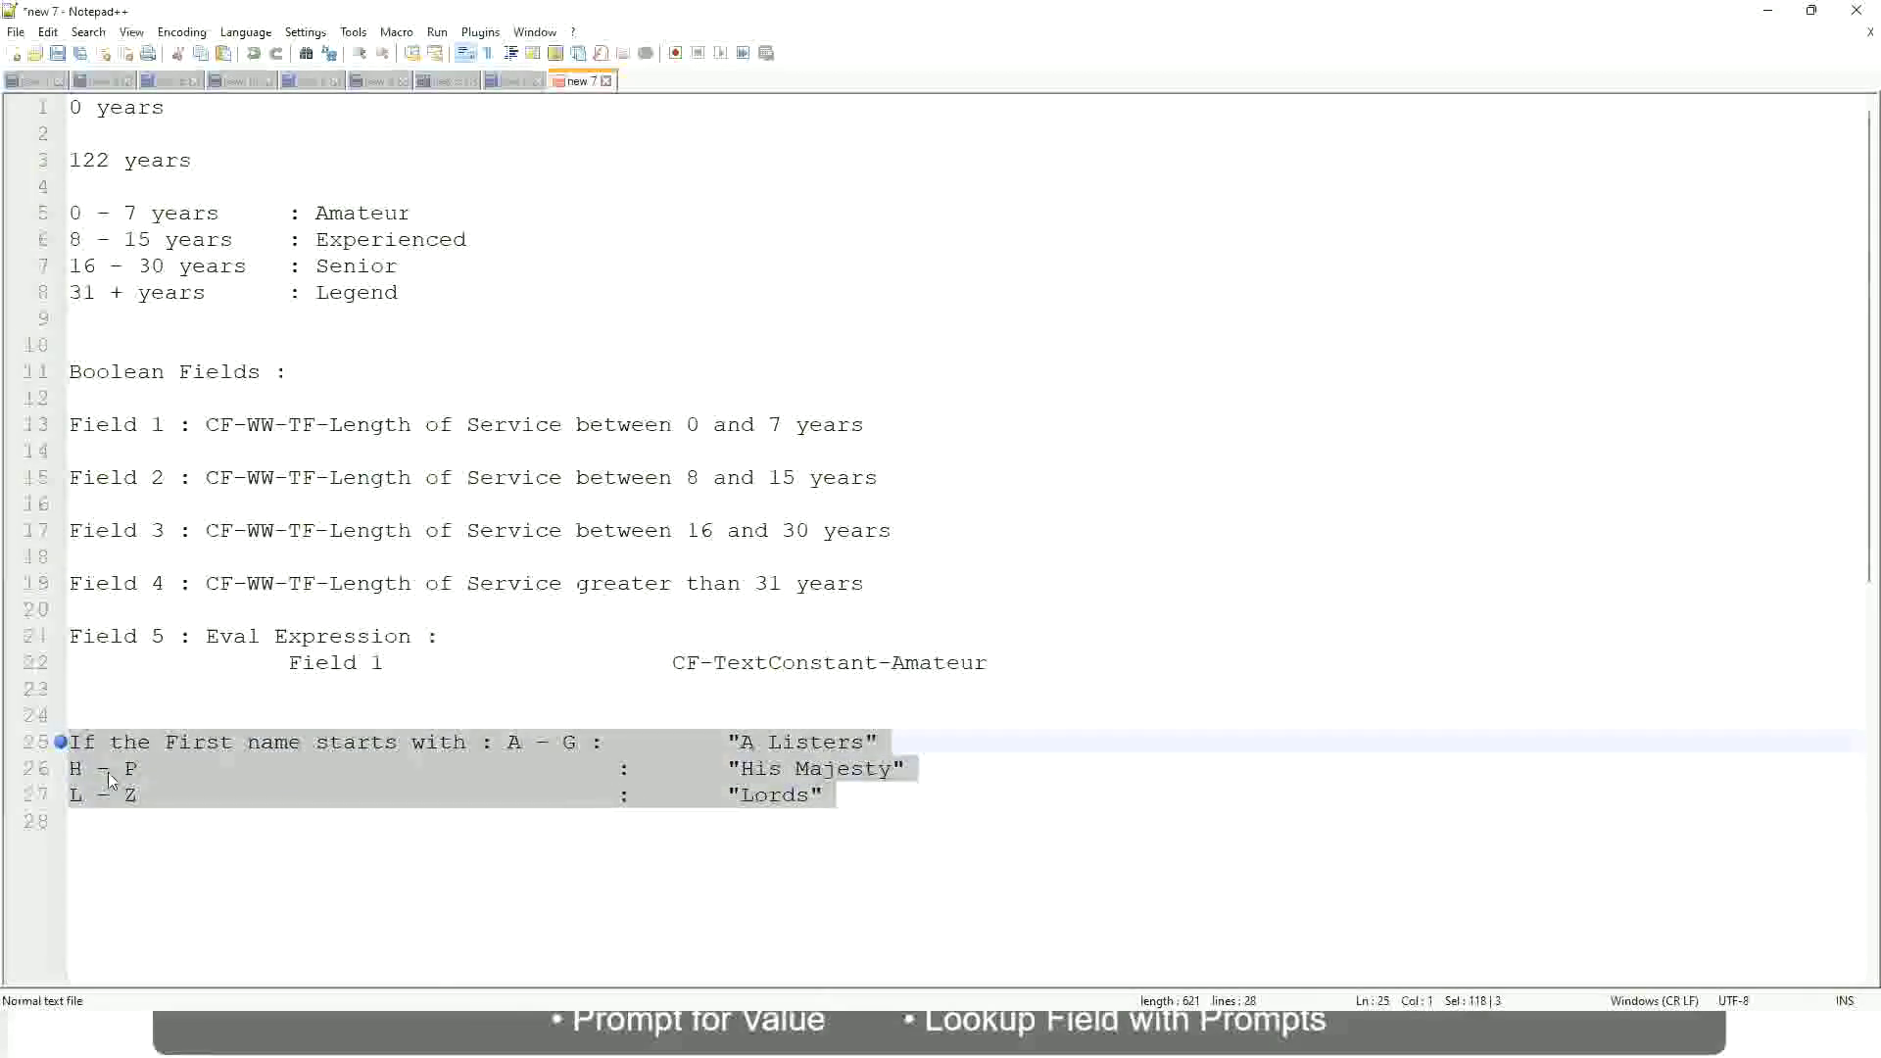
type("If ")
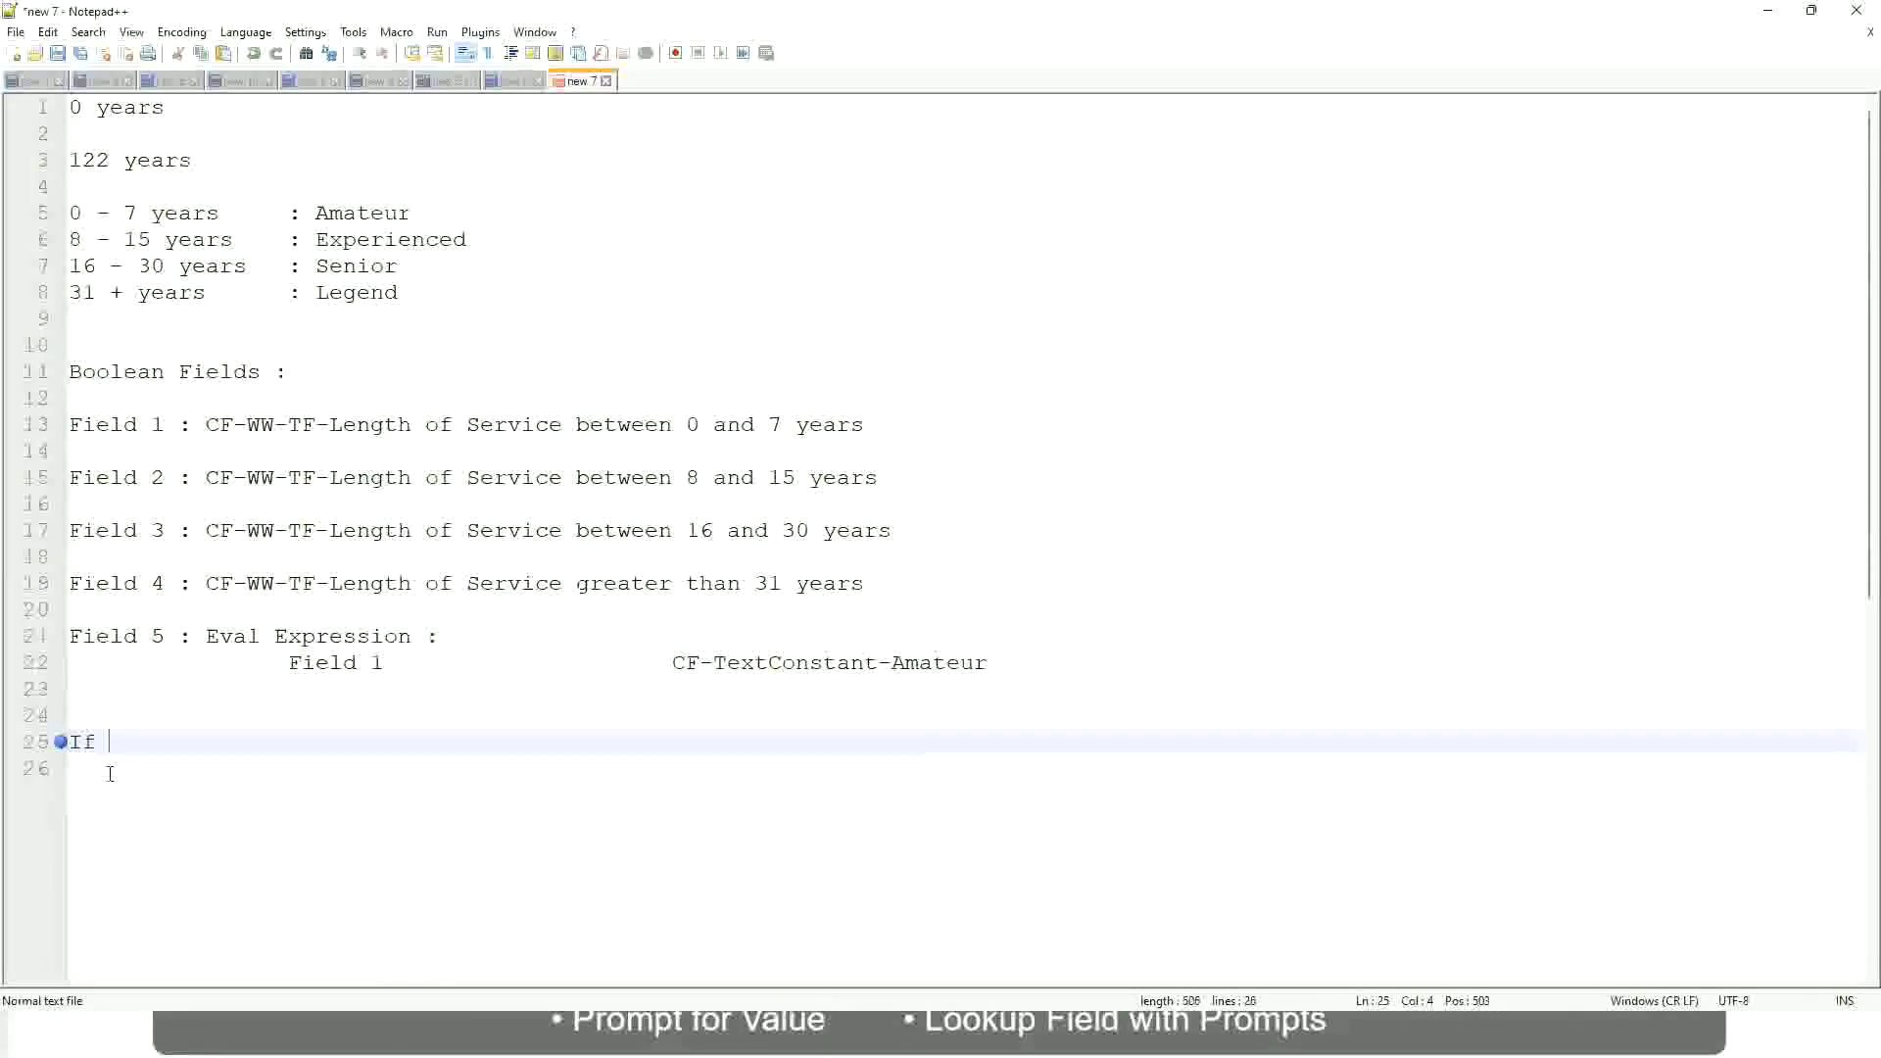
type("Prior E")
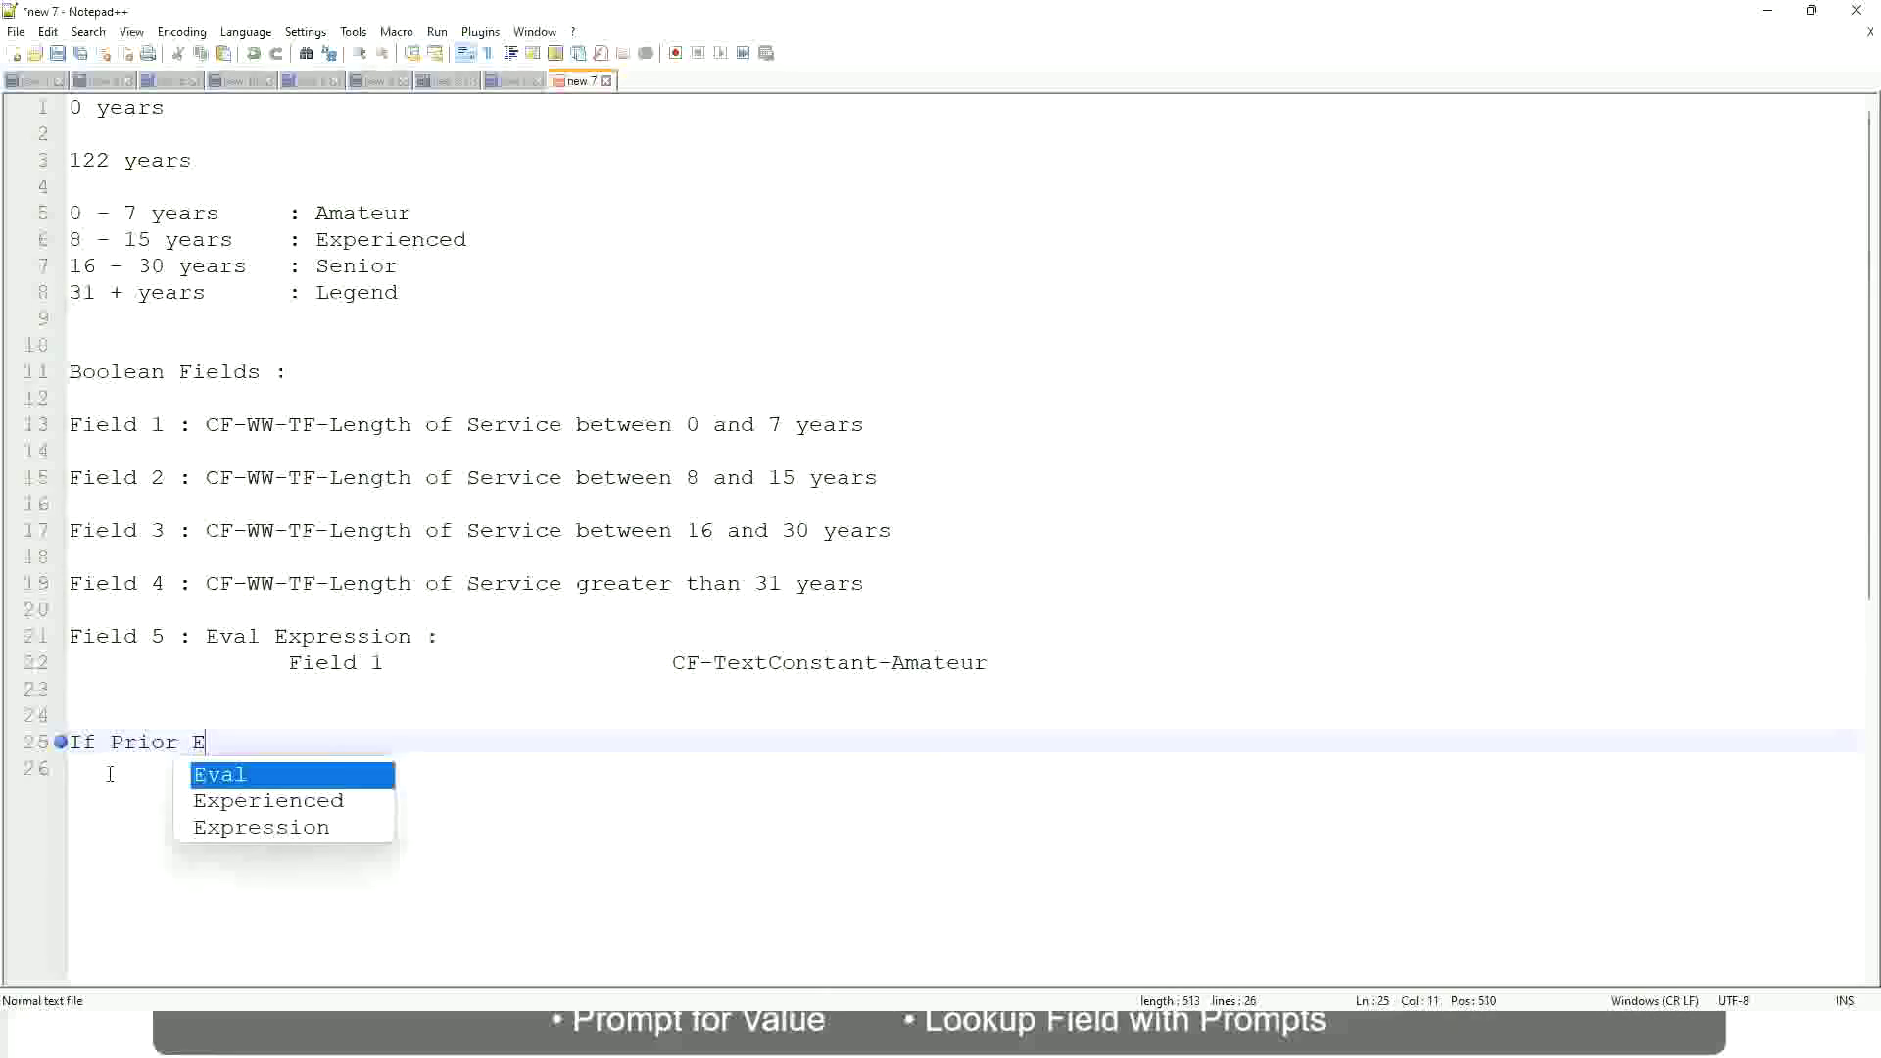
type("xperience")
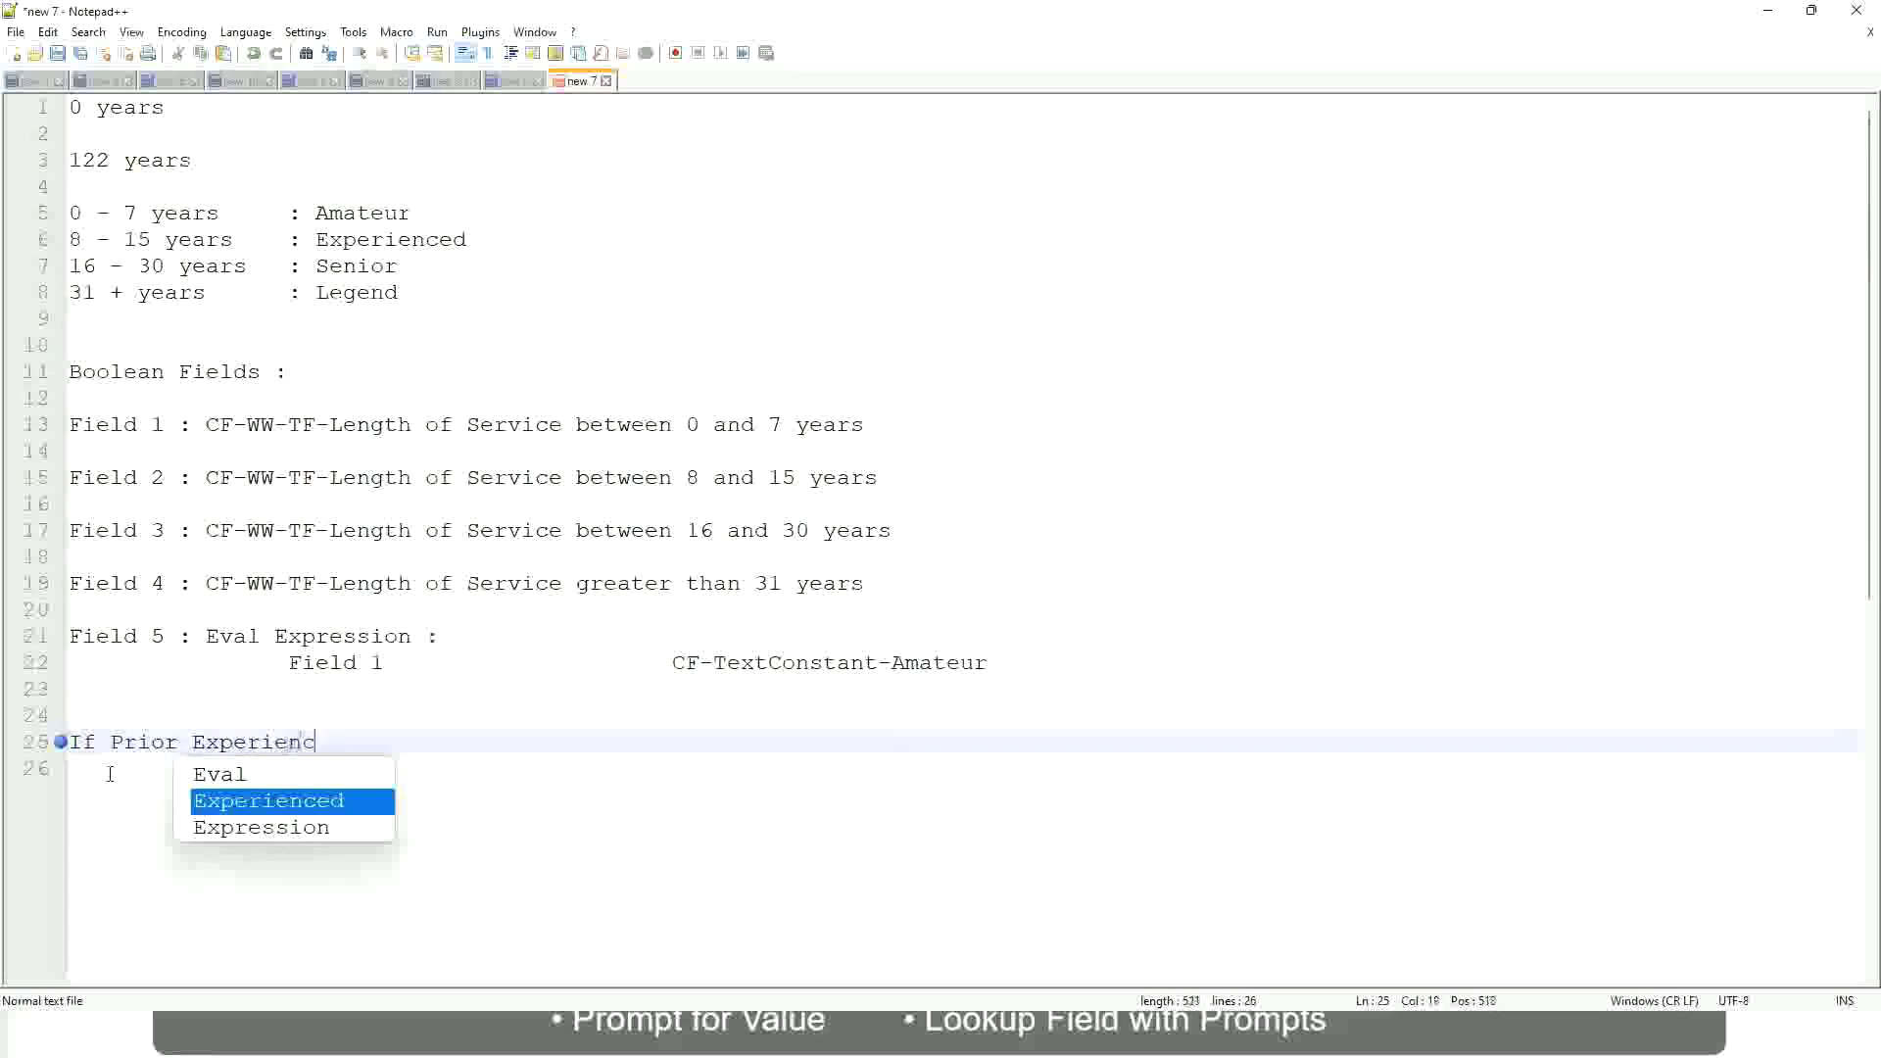
key("BackSpace")
key("BackSpace")
key("BackSpace")
key("BackSpace")
key("BackSpace")
key("BackSpace")
key("BackSpace")
key("BackSpace")
key("BackSpace")
key("BackSpace")
key("BackSpace")
key("BackSpace")
key("BackSpace")
key("BackSpace")
key("BackSpace")
key("BackSpace")
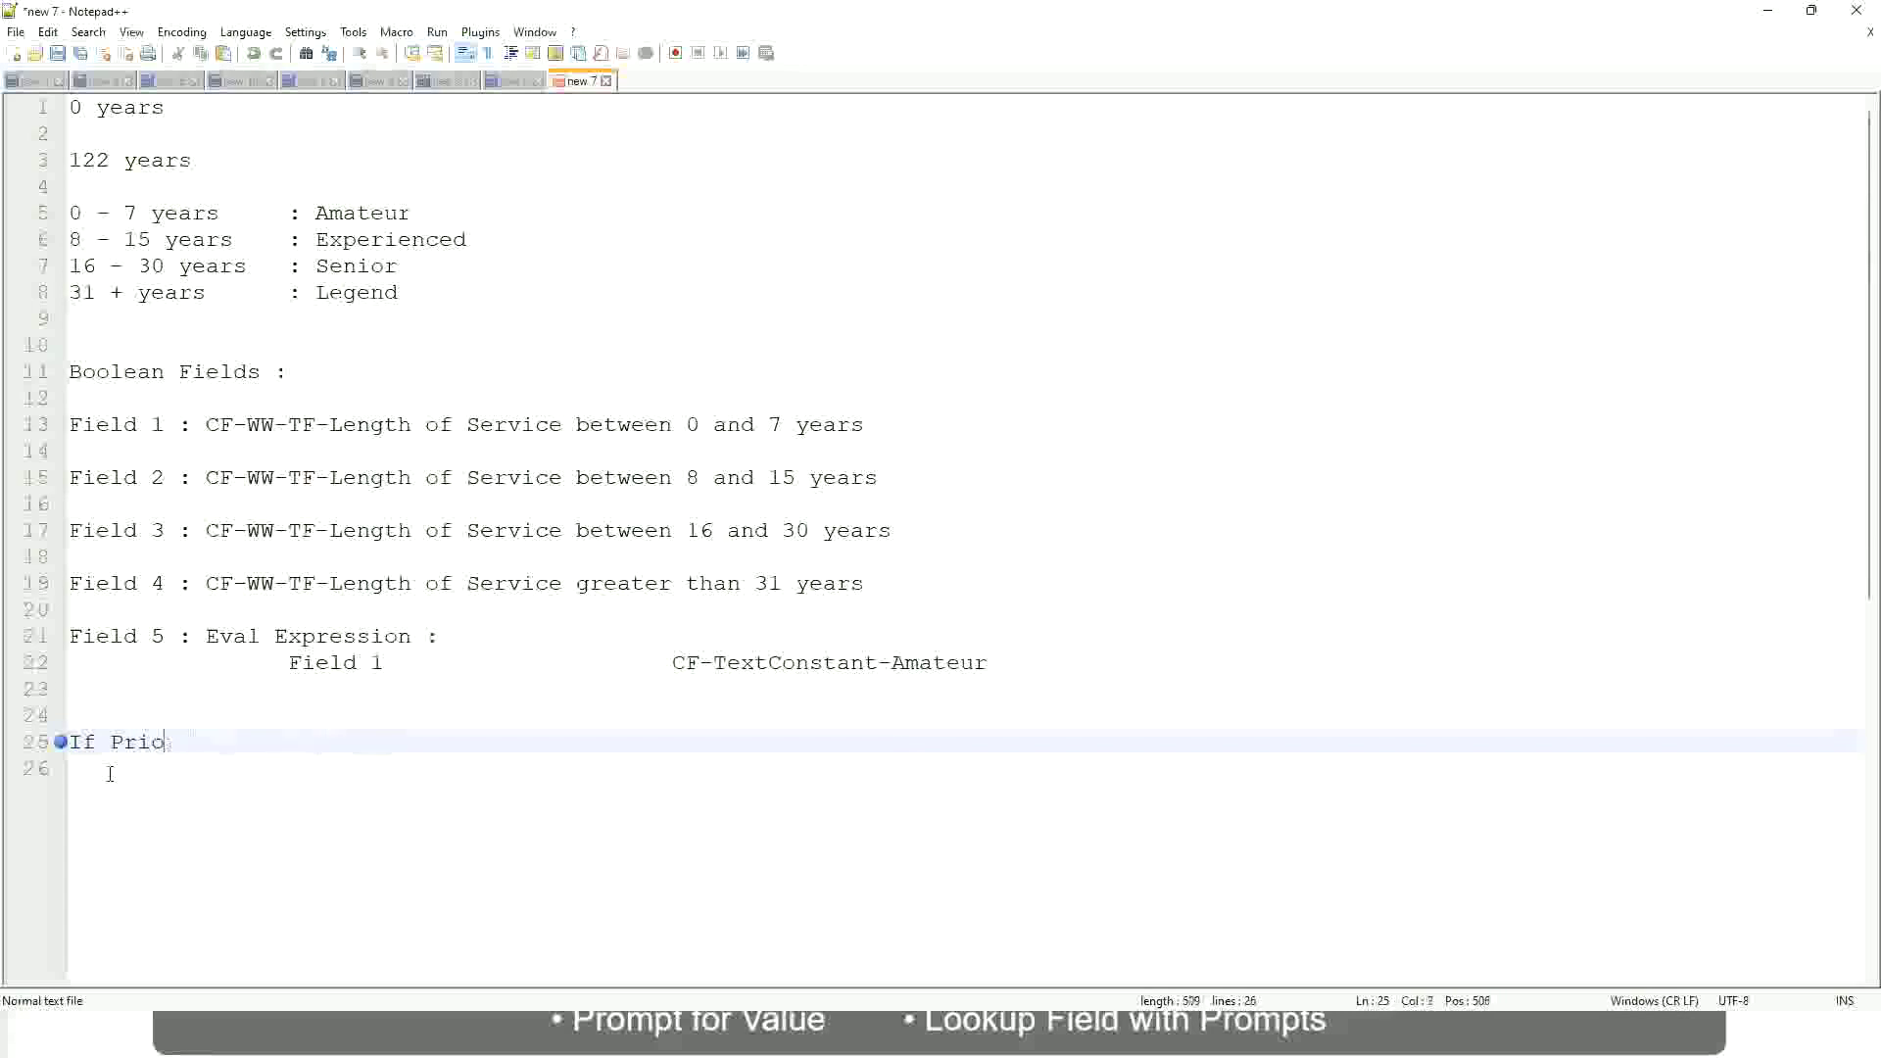
type("Job Profile is ")
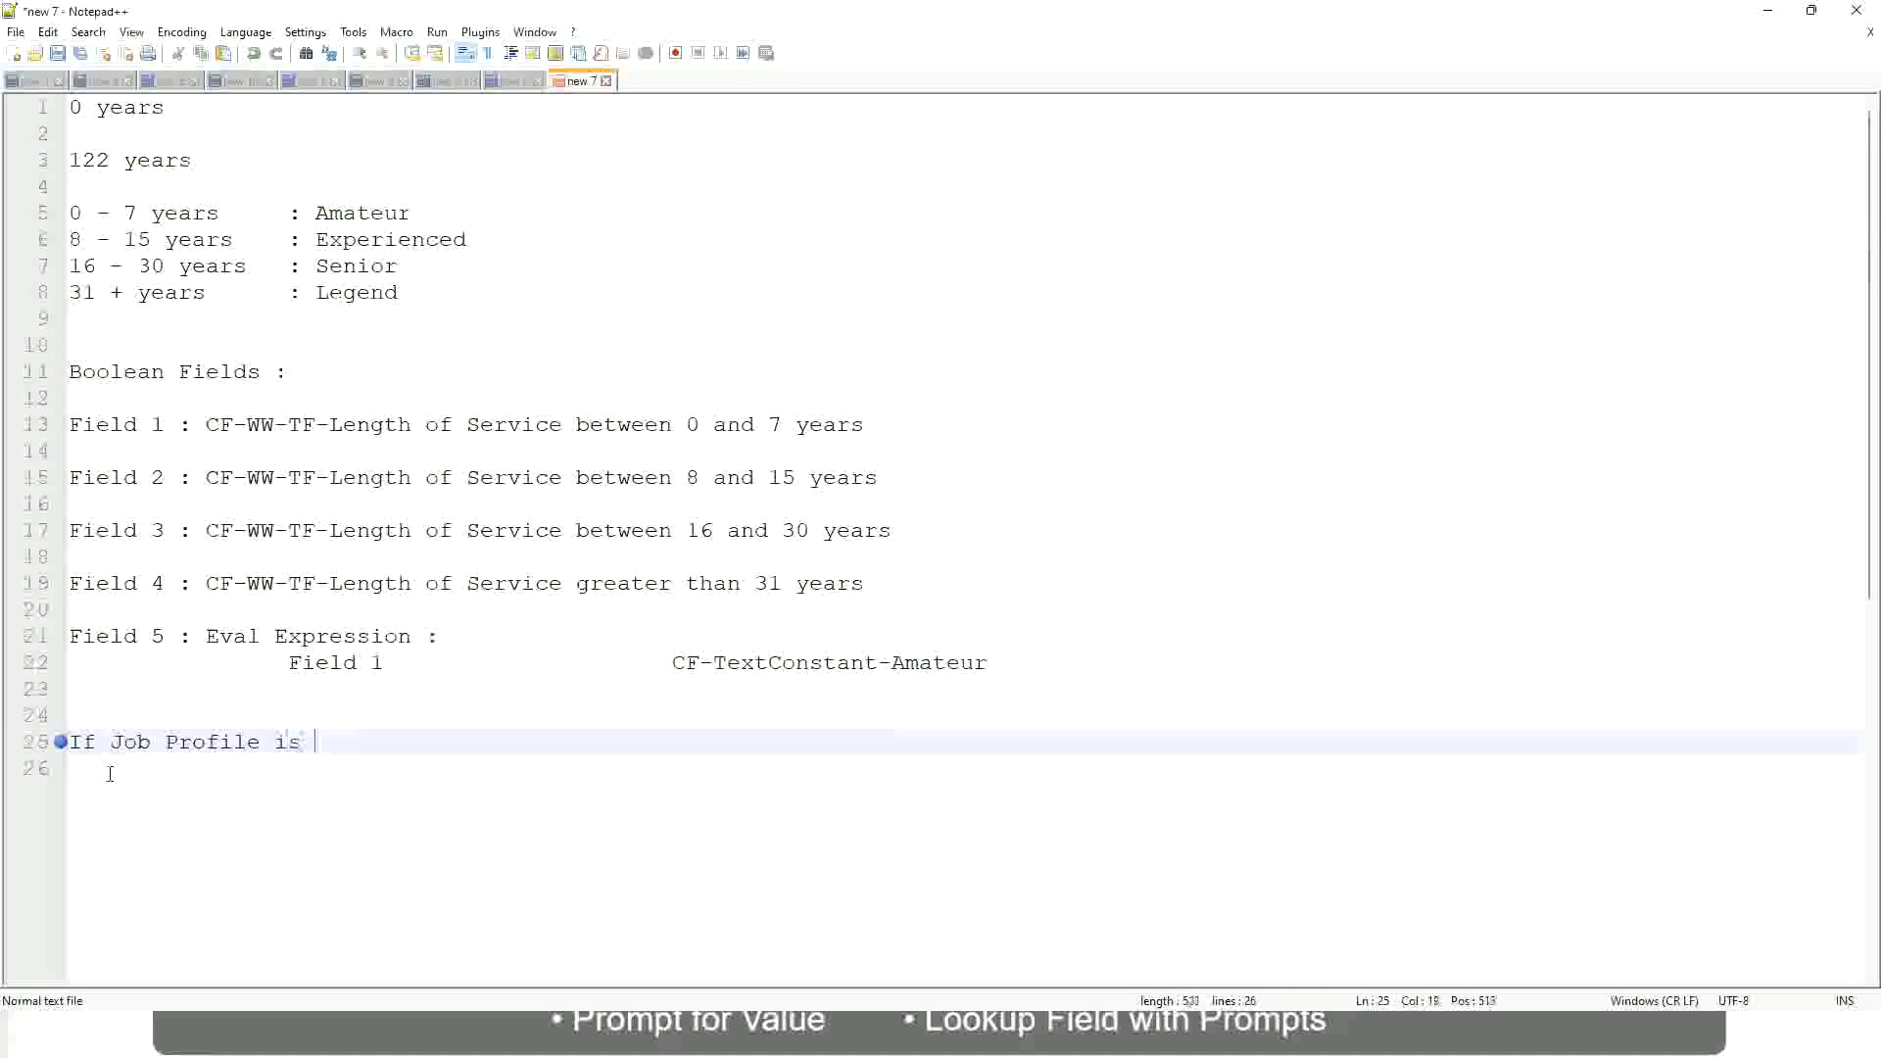
type(": Manager")
key("BackSpace")
key("BackSpace")
key("BackSpace")
key("BackSpace")
key("BackSpace")
key("BackSpace")
key("BackSpace")
key("BackSpace")
key("BackSpace")
key("BackSpace")
key("BackSpace")
key("BackSpace")
key("BackSpace")
key("BackSpace")
key("BackSpace")
key("BackSpace")
key("BackSpace")
key("BackSpace")
key("BackSpace")
key("BackSpace")
Continue the condition on line 25 so it reads "If Management Level is Manager or Above".
type("Manage")
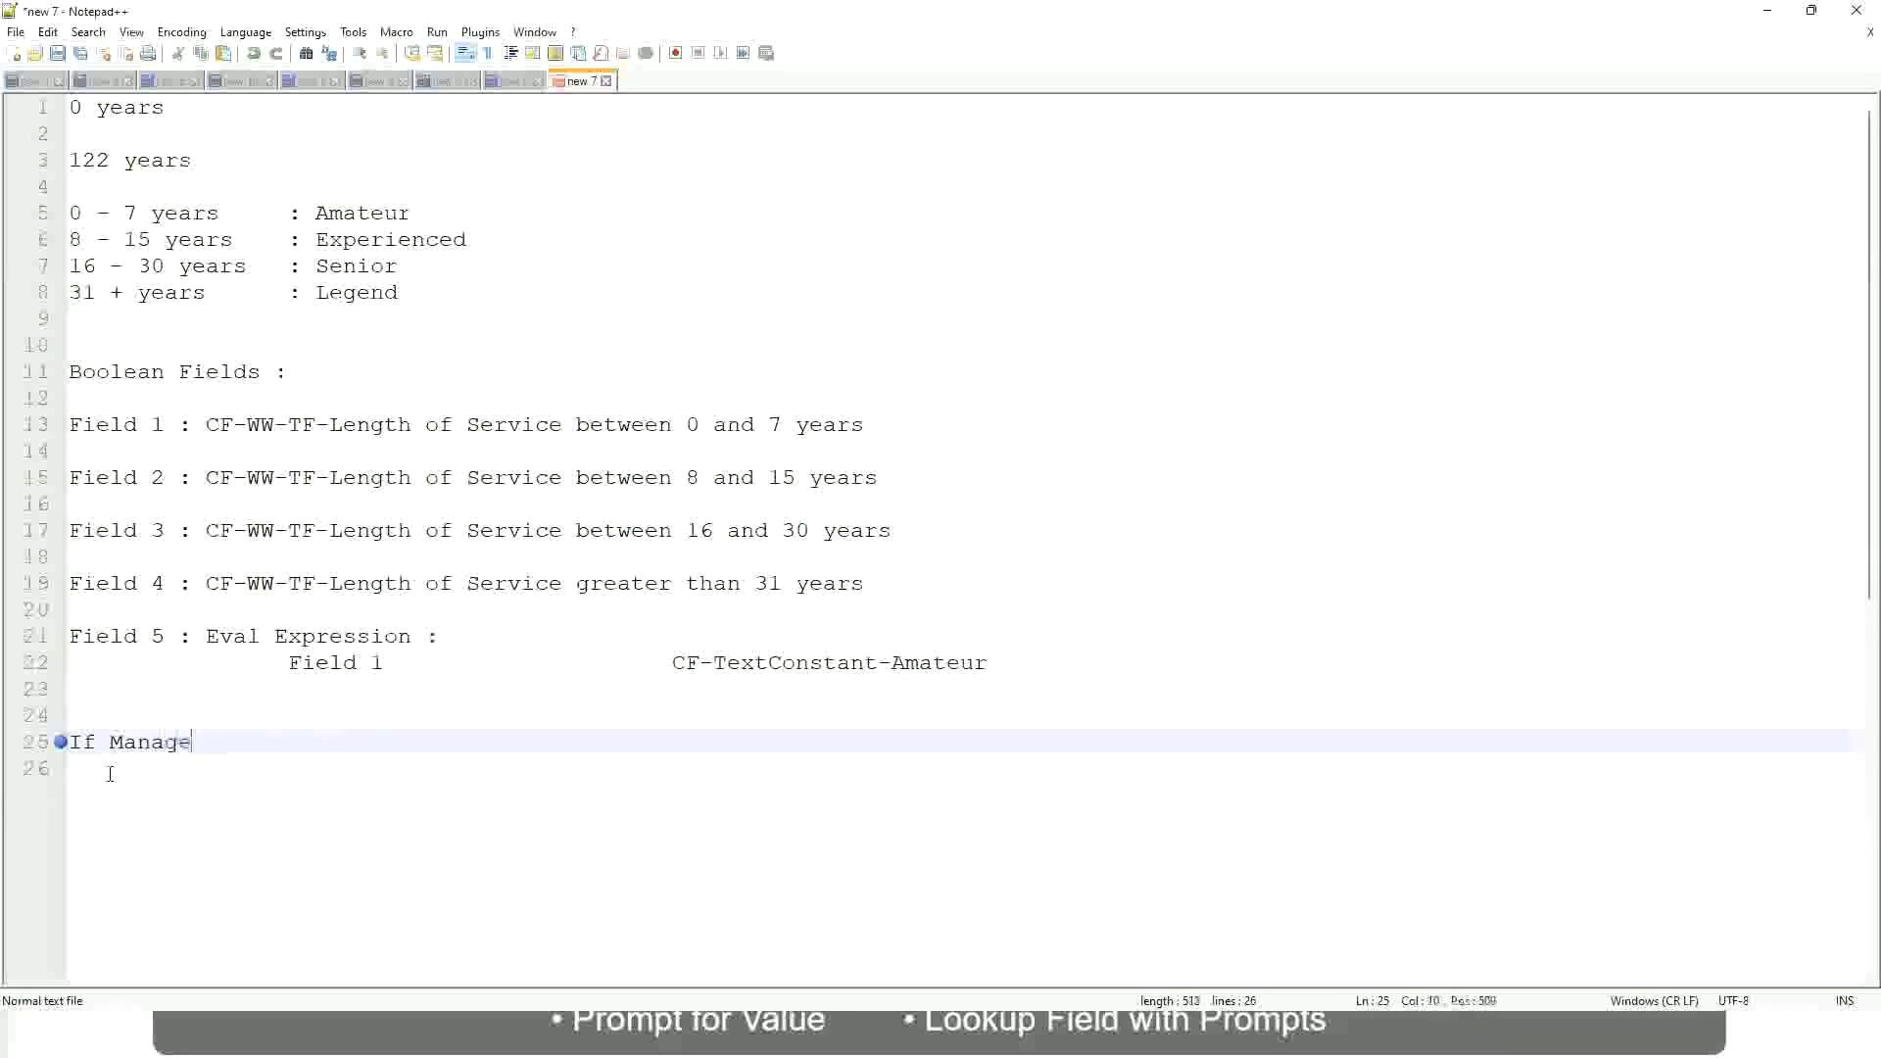
type("ment Level is Manager ")
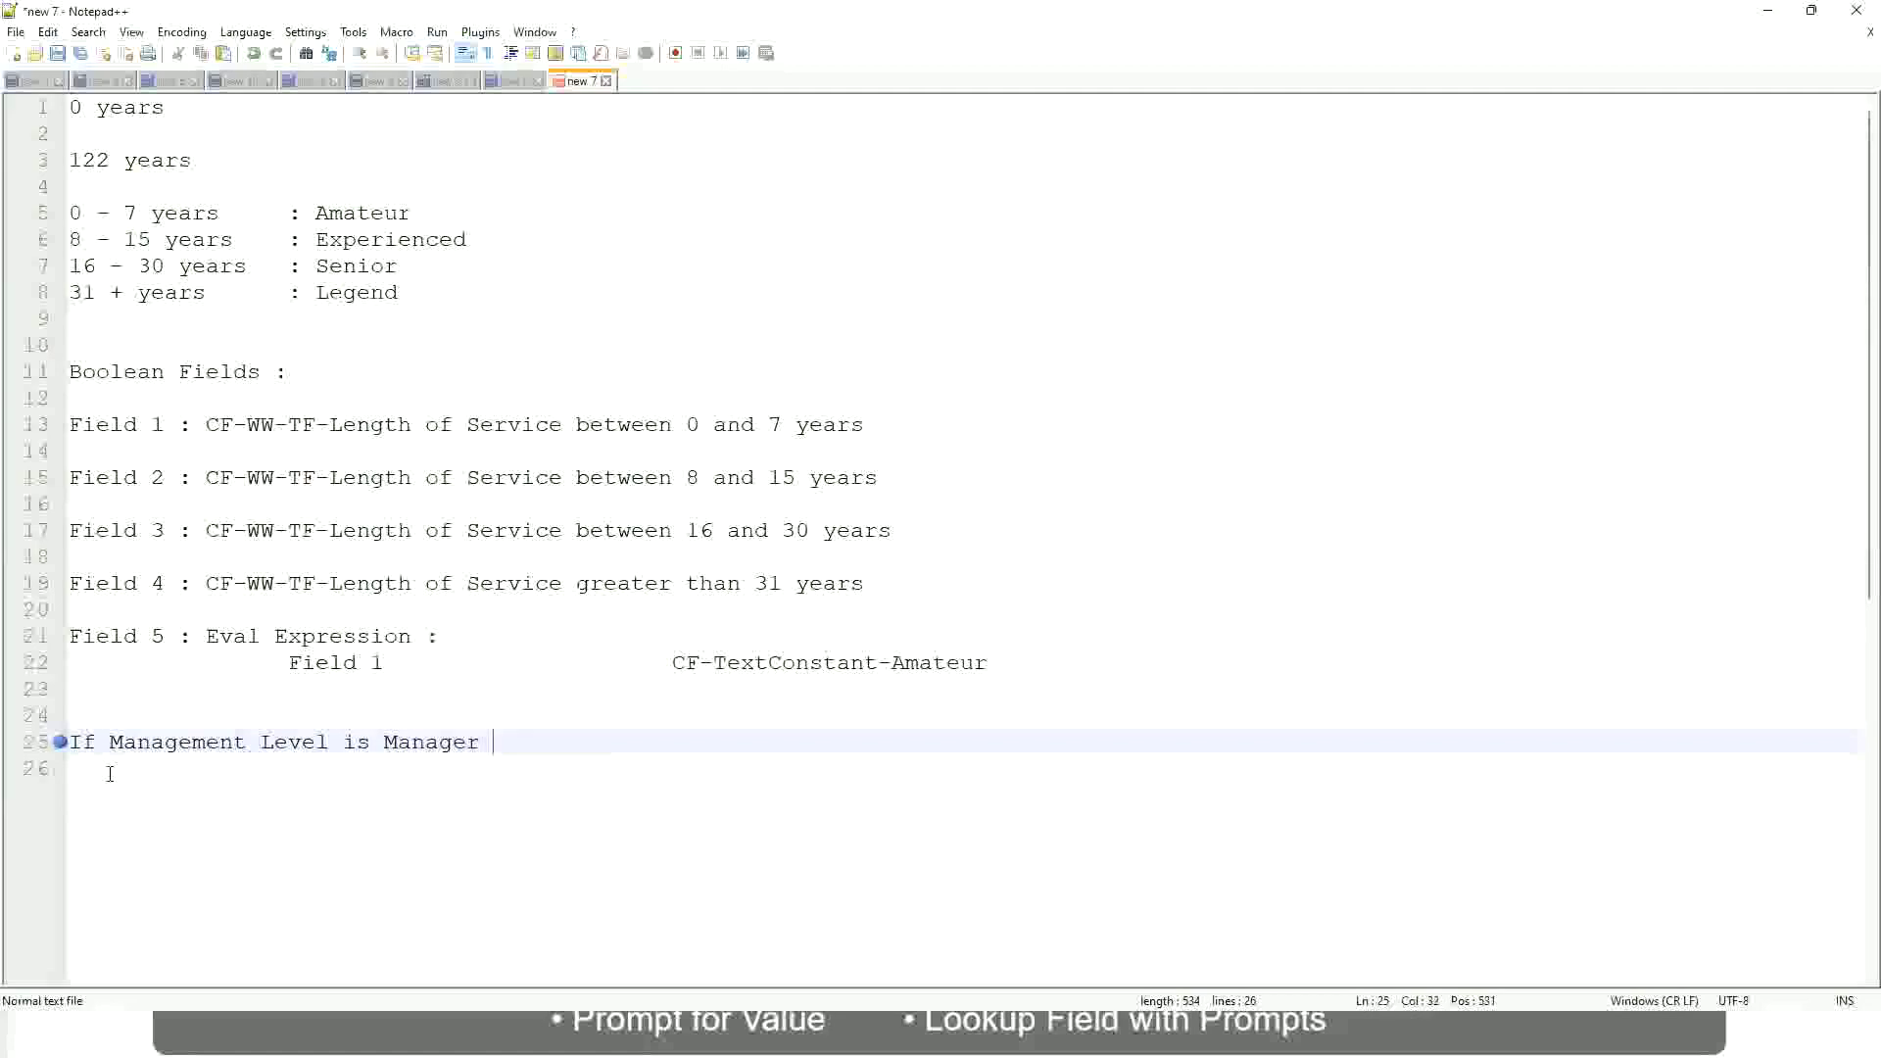
type("or Above")
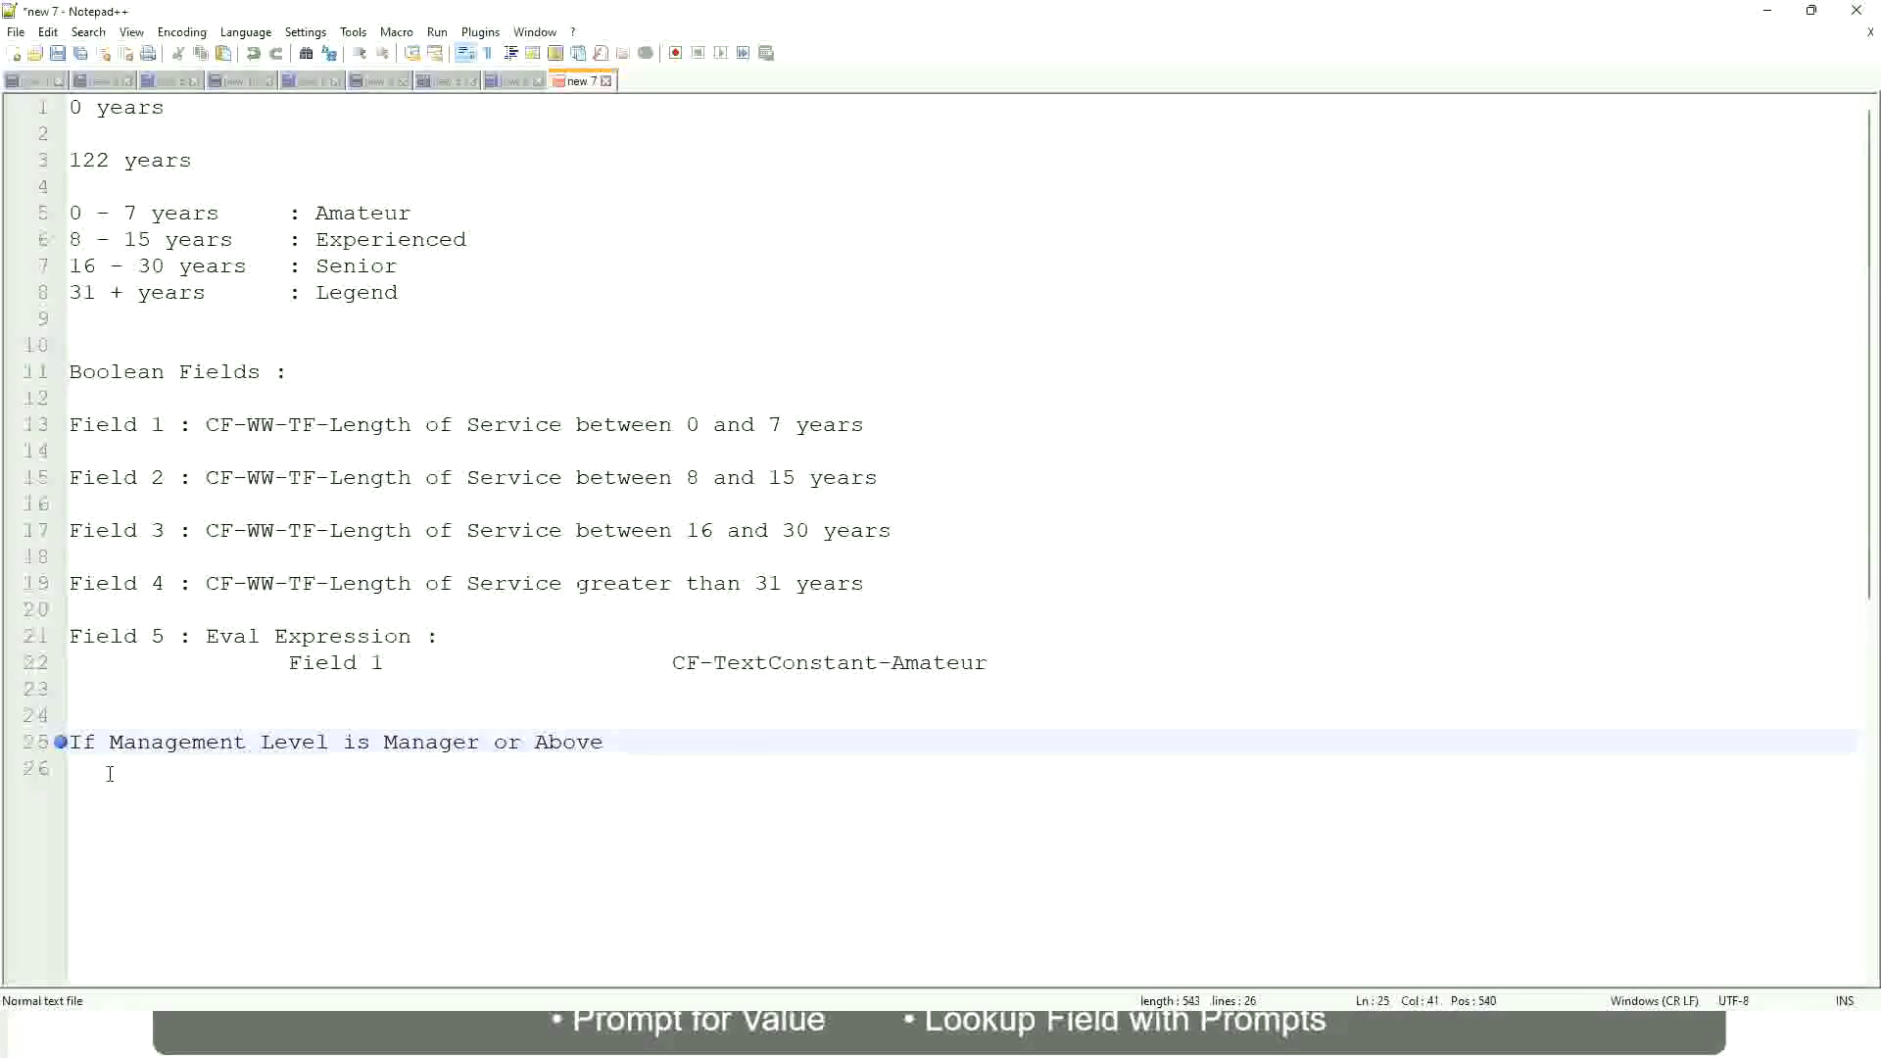
Add the result "Proposed Allowance Plan : Car Allowance" after the Manager condition, spaced apart with tabs.
key("Tab")
key("Tab")
key("Tab")
key("Tab")
key("Tab")
type("Proposed")
type("Allowance ")
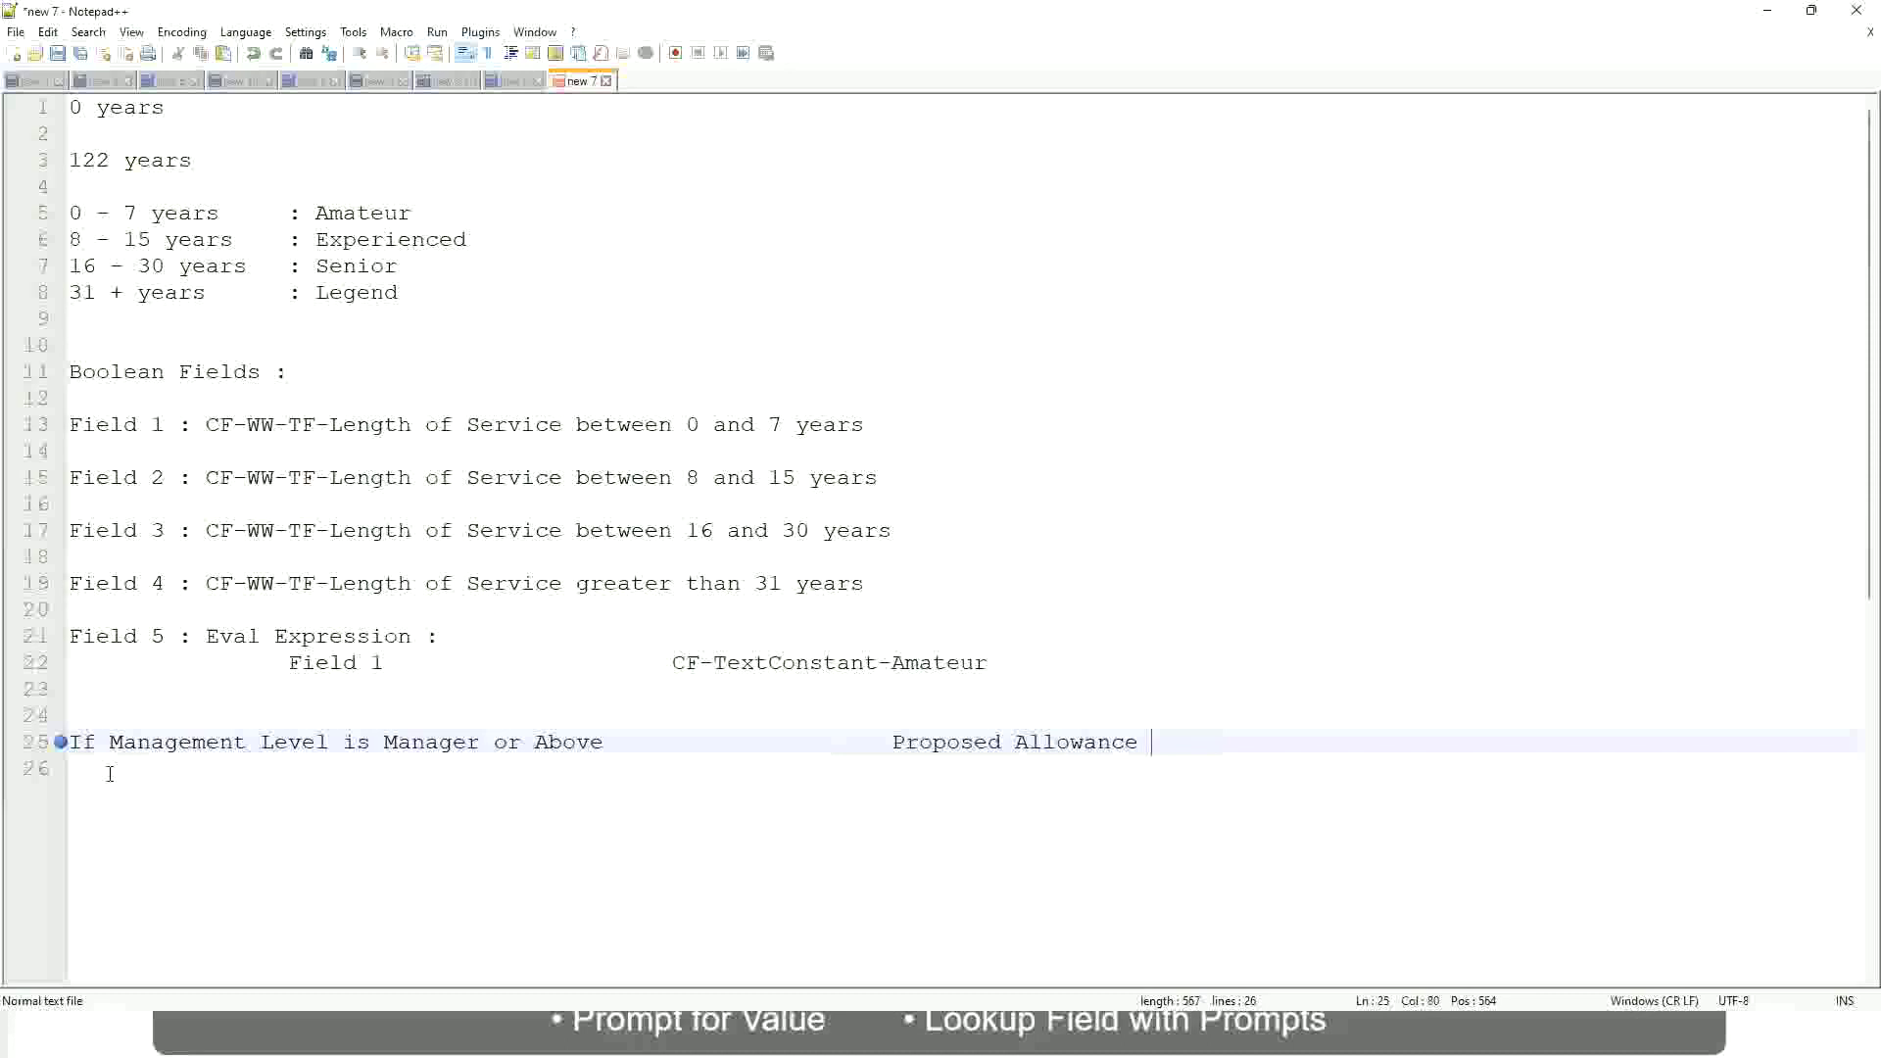
type("Plan")
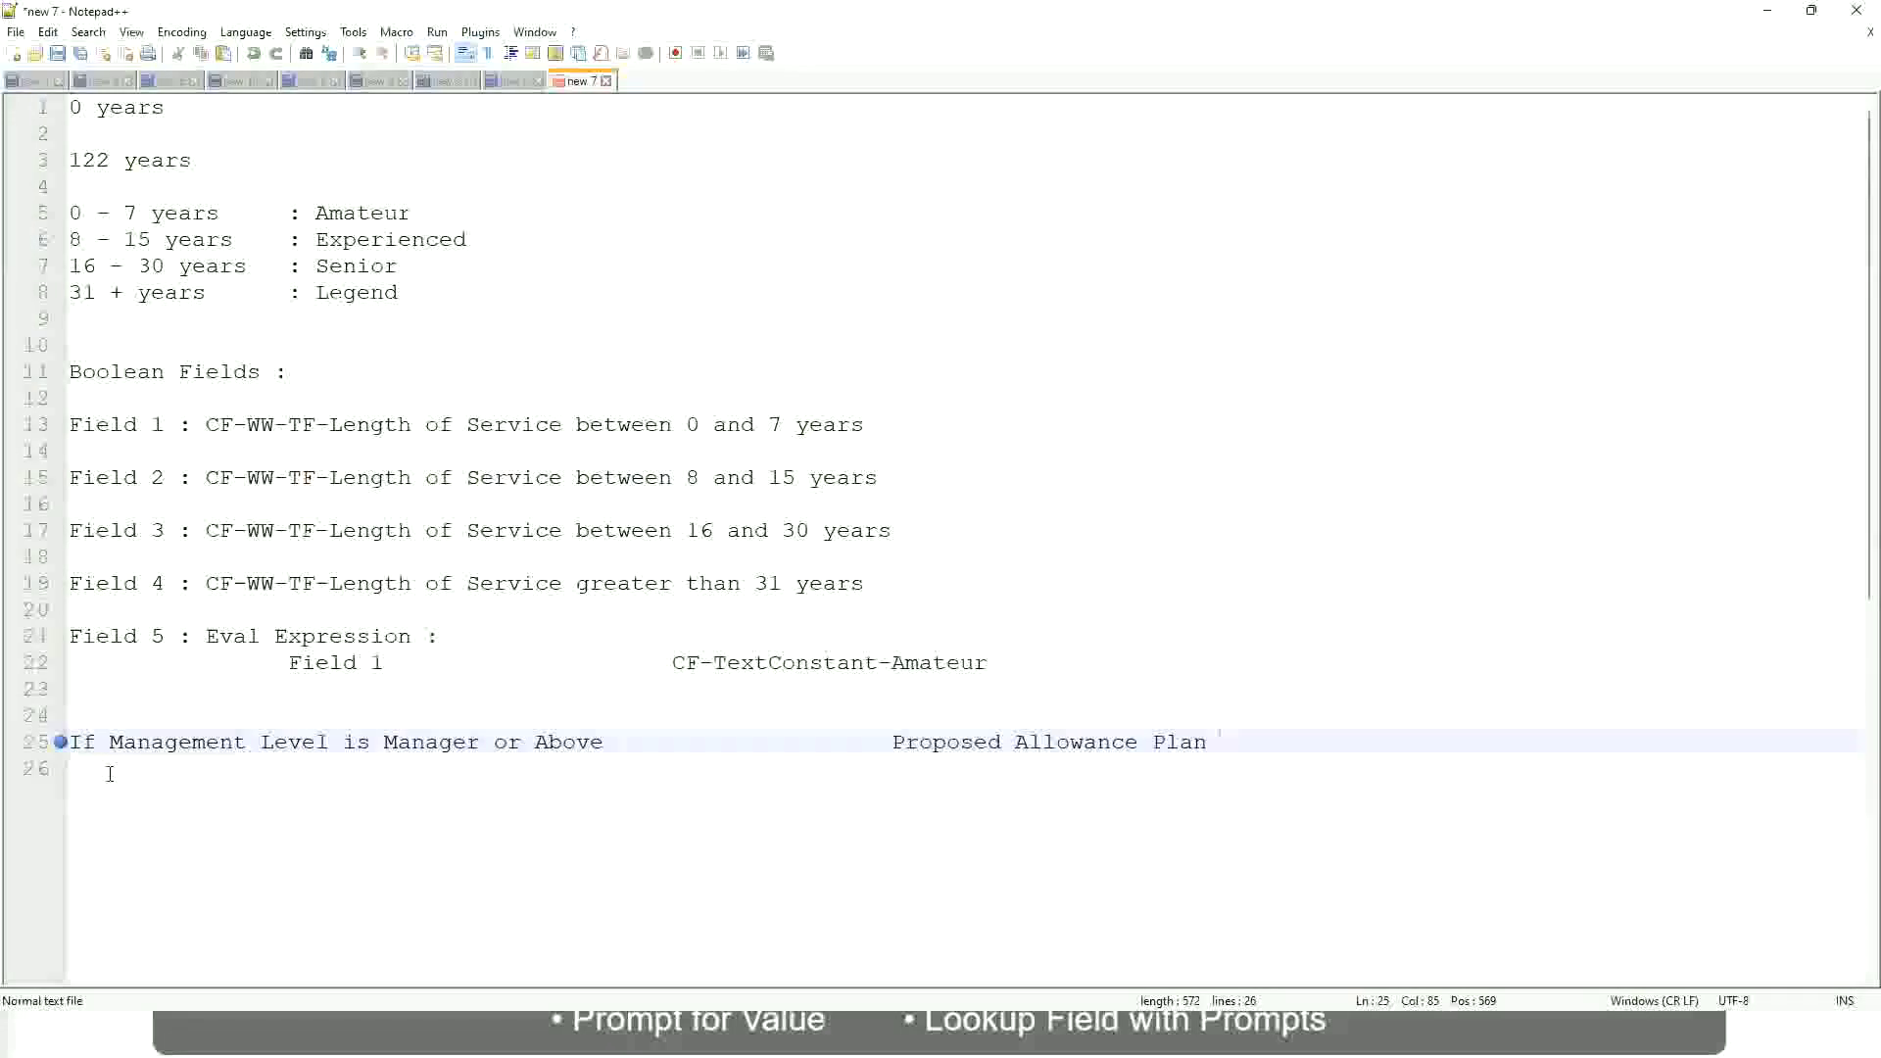
type(": Car Allowance")
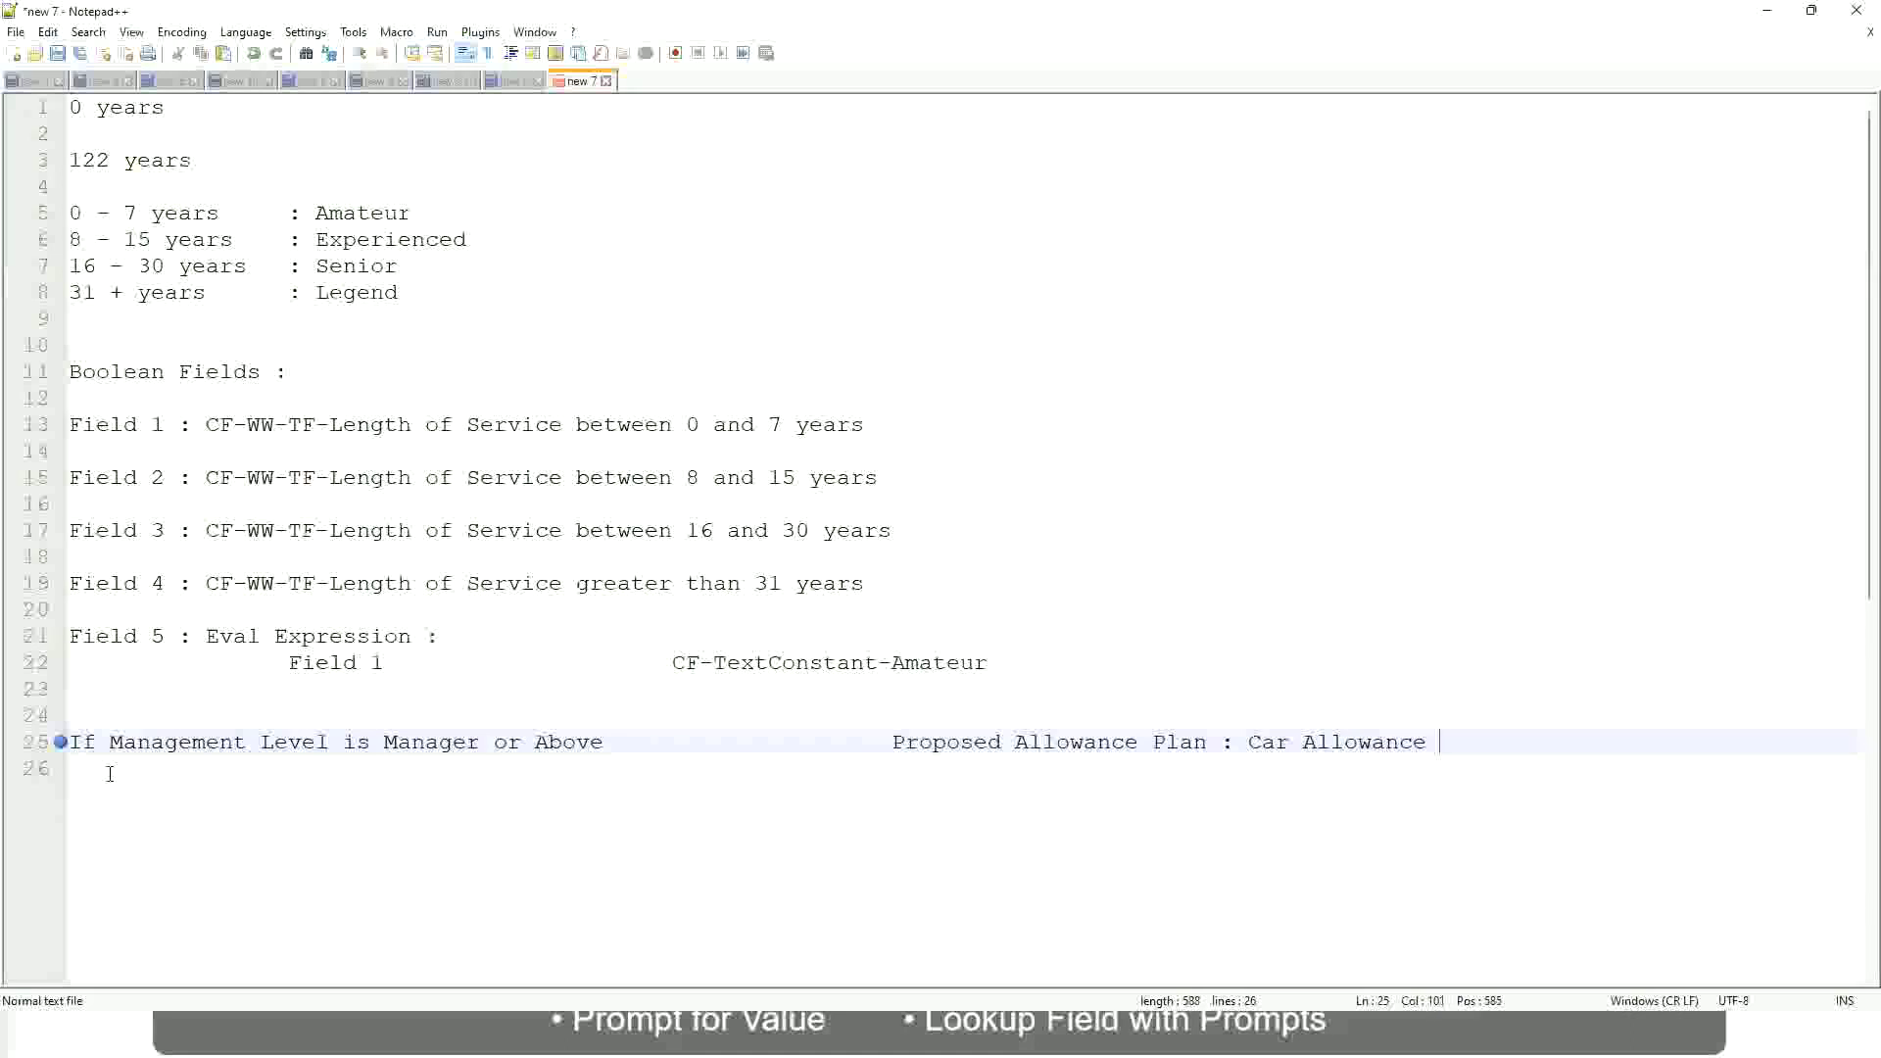
Begin a second rule on a new line with the text "If Management Level is".
key("Return")
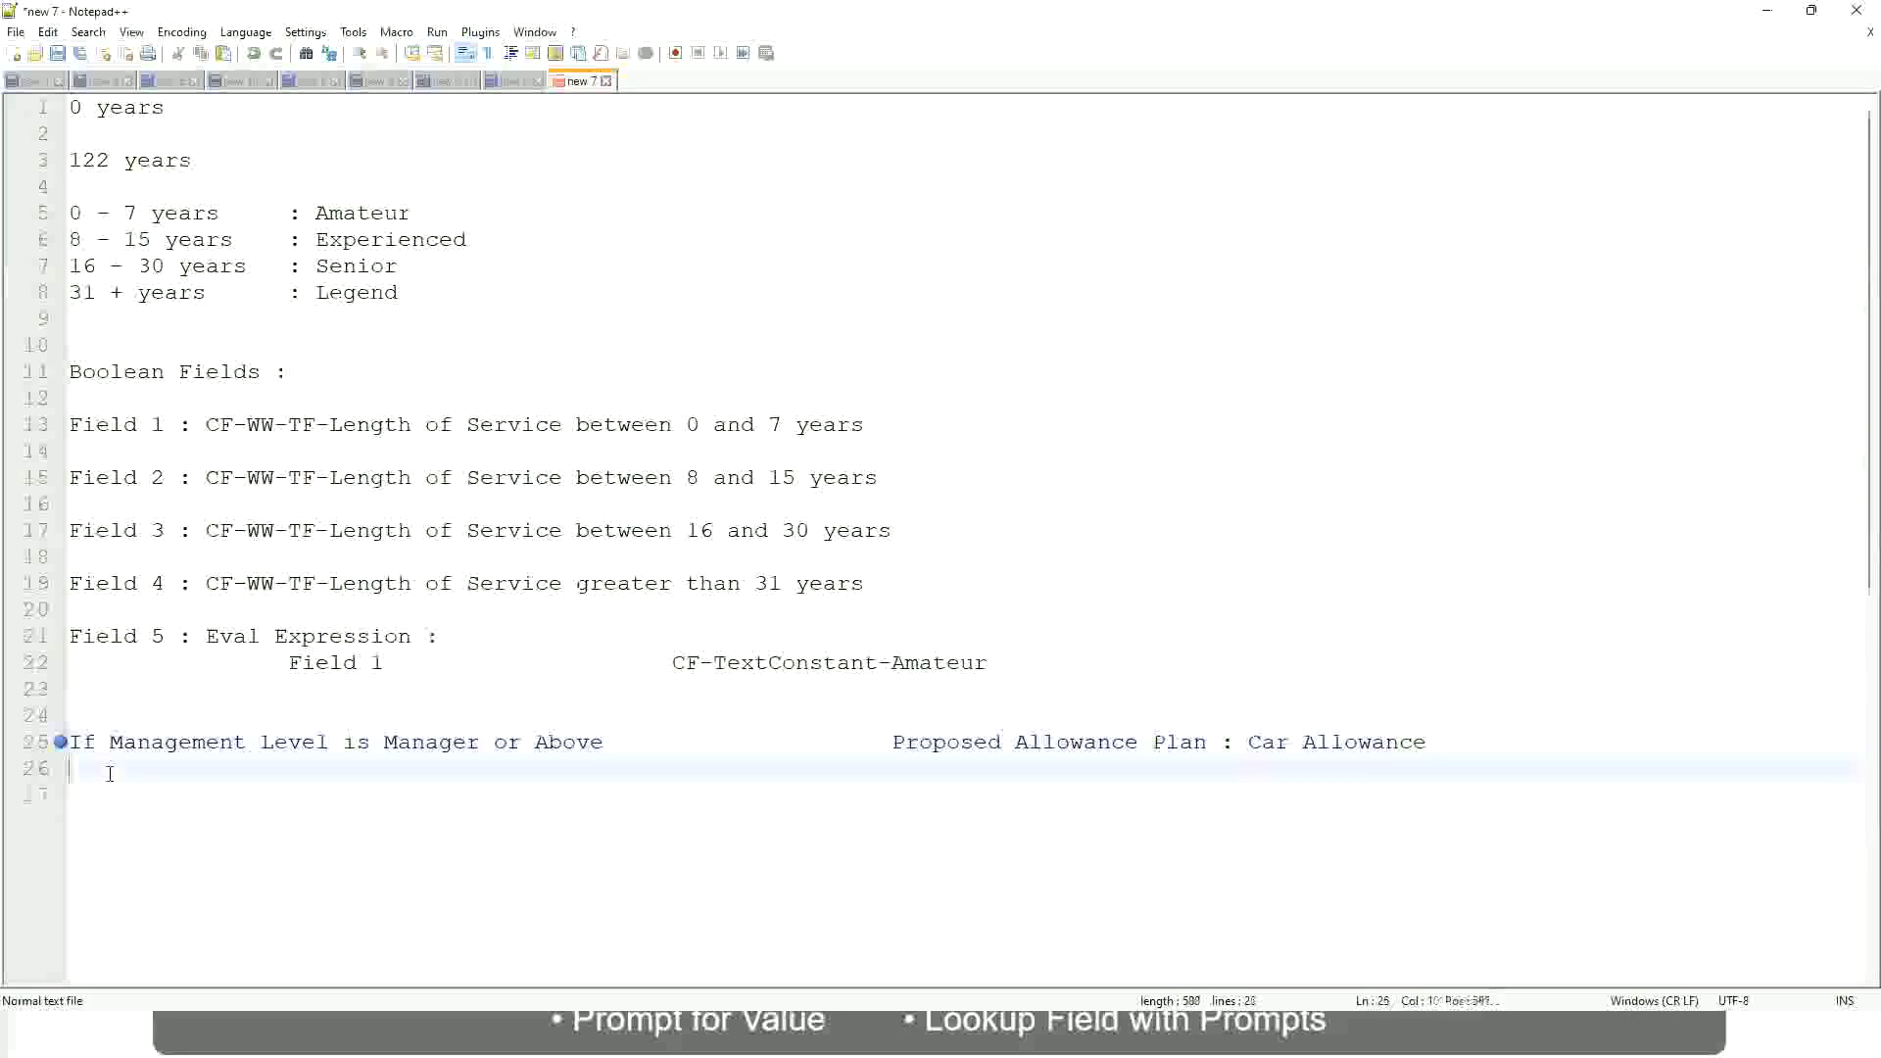
type("If Management Level is")
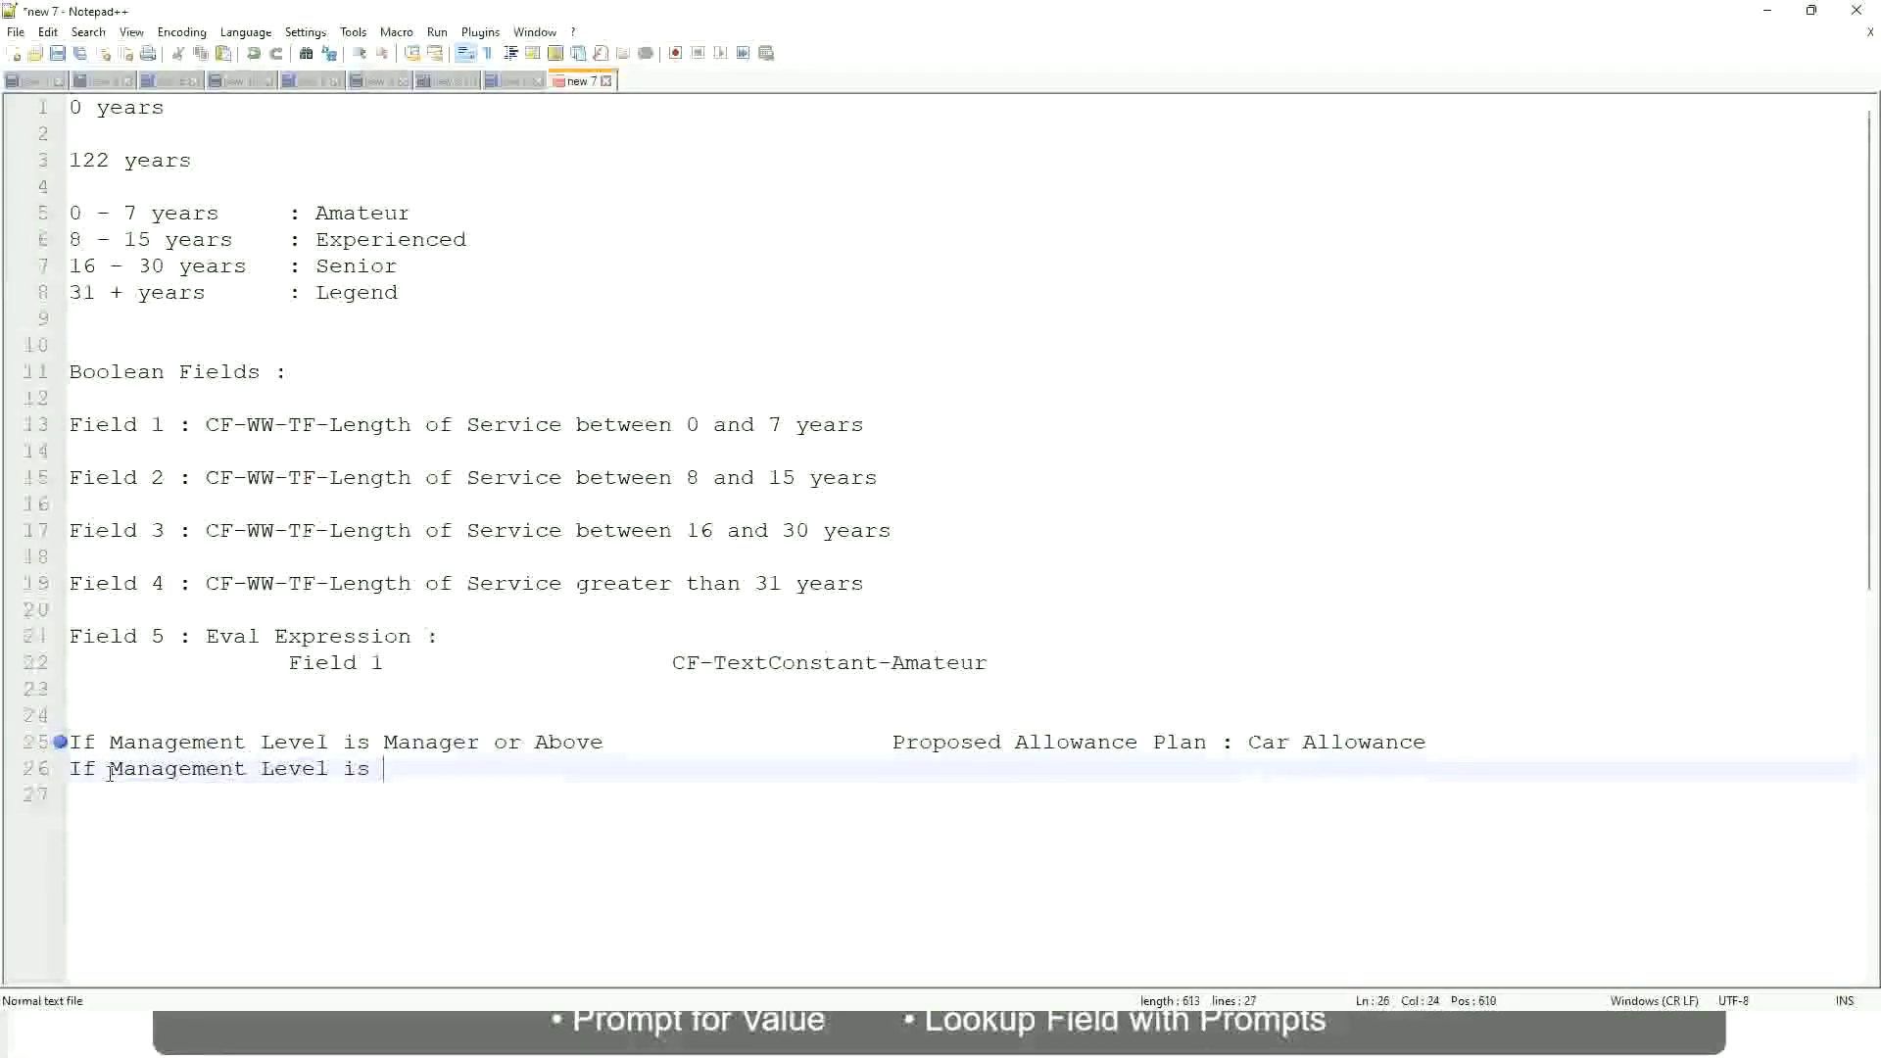
Remove "or Above" from the Manager condition on line 25.
key("Up")
key("Right")
key("Right")
key("Right")
key("Right")
key("Right")
key("Right")
key("Right")
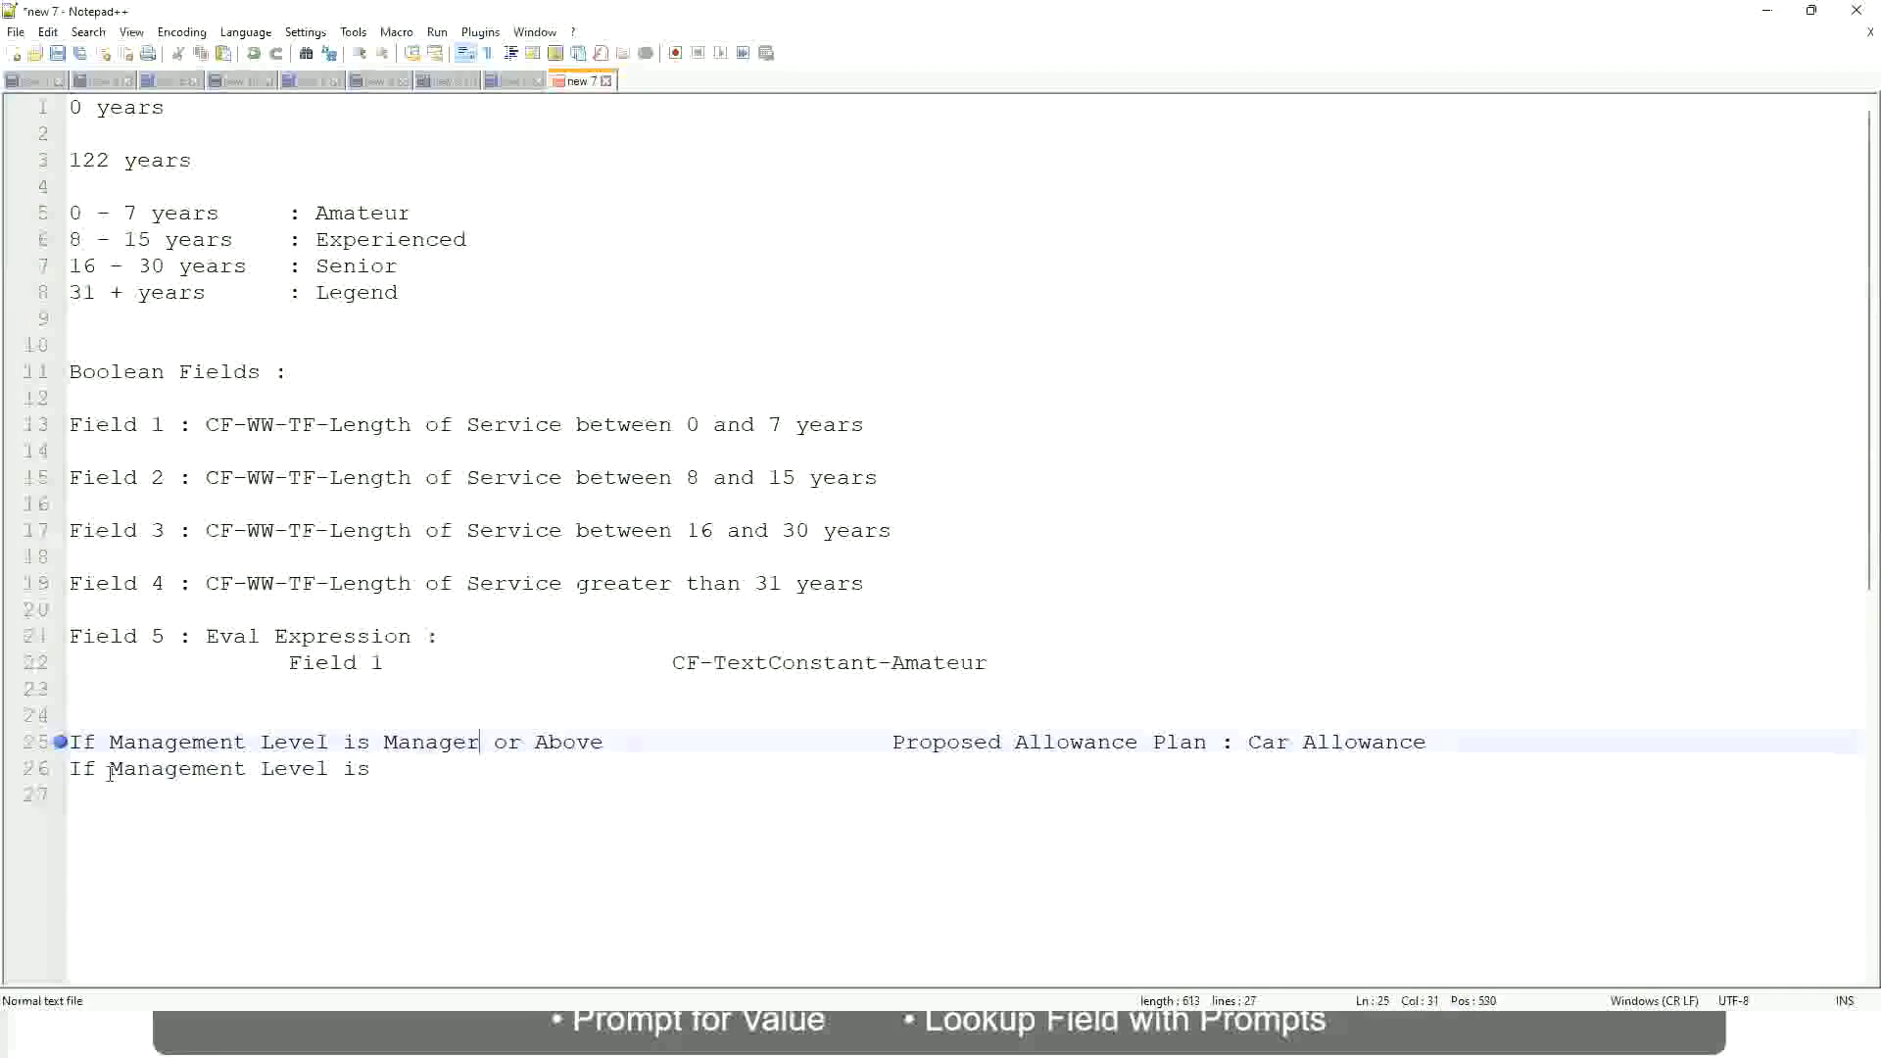
key("shift+Right")
key("shift+Right")
key("shift+Right")
key("shift+Right")
key("shift+Right")
key("shift+Right")
key("shift+Right")
key("shift+Right")
key("shift+Right")
key("Delete")
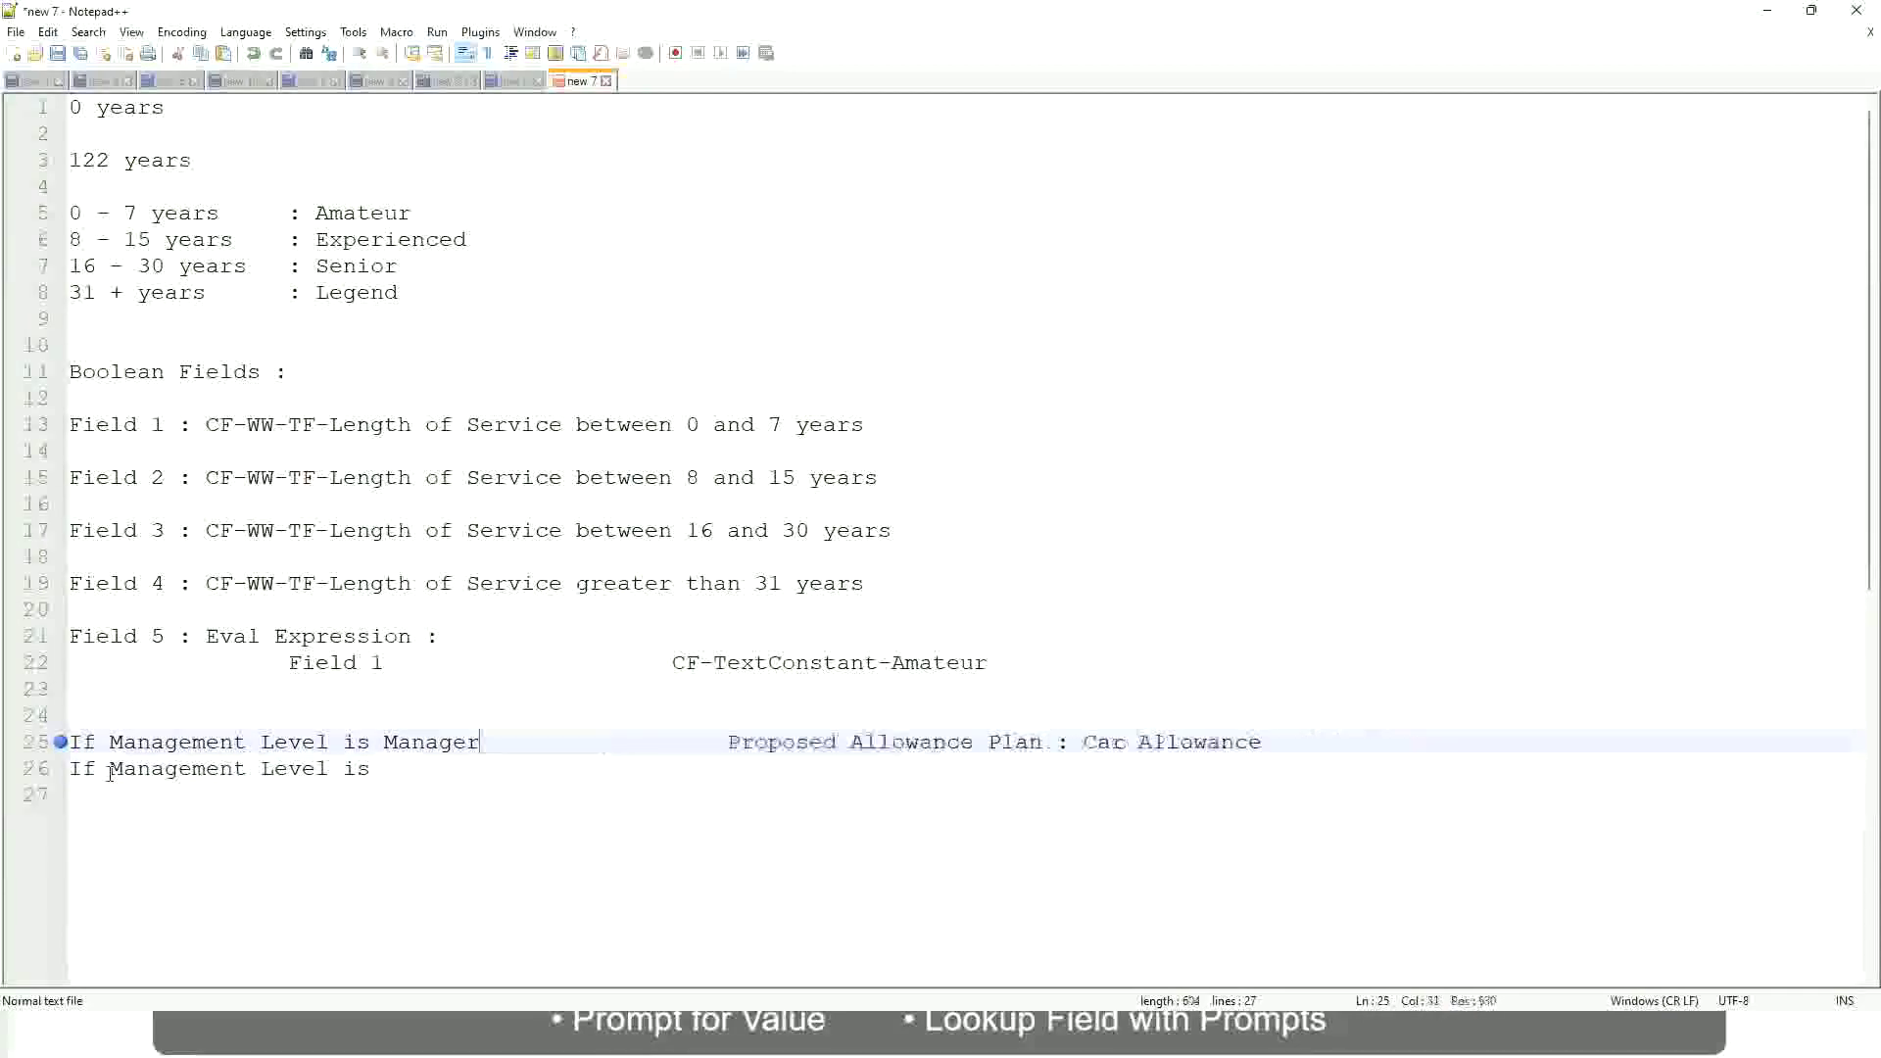
Complete the second rule on line 26 with Director and the result "Executive Allowance", aligned with the result above.
key("Down")
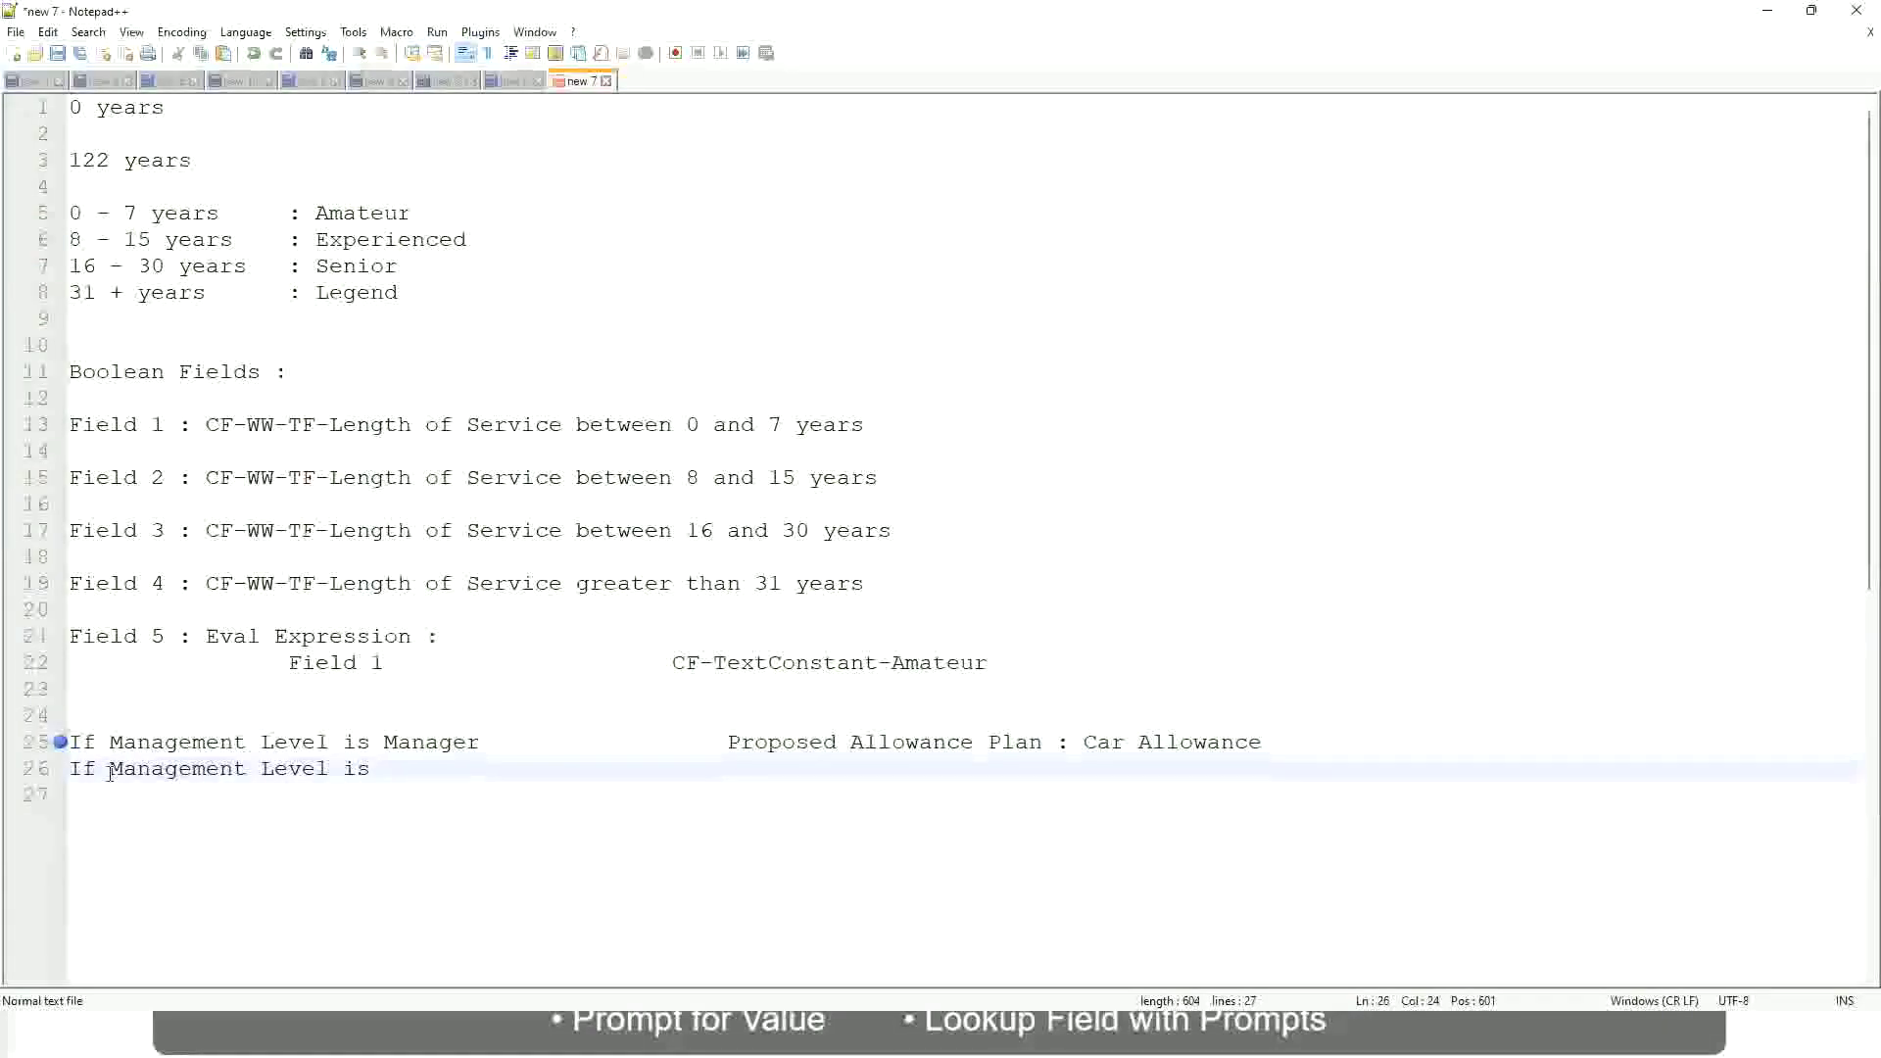
type("Director")
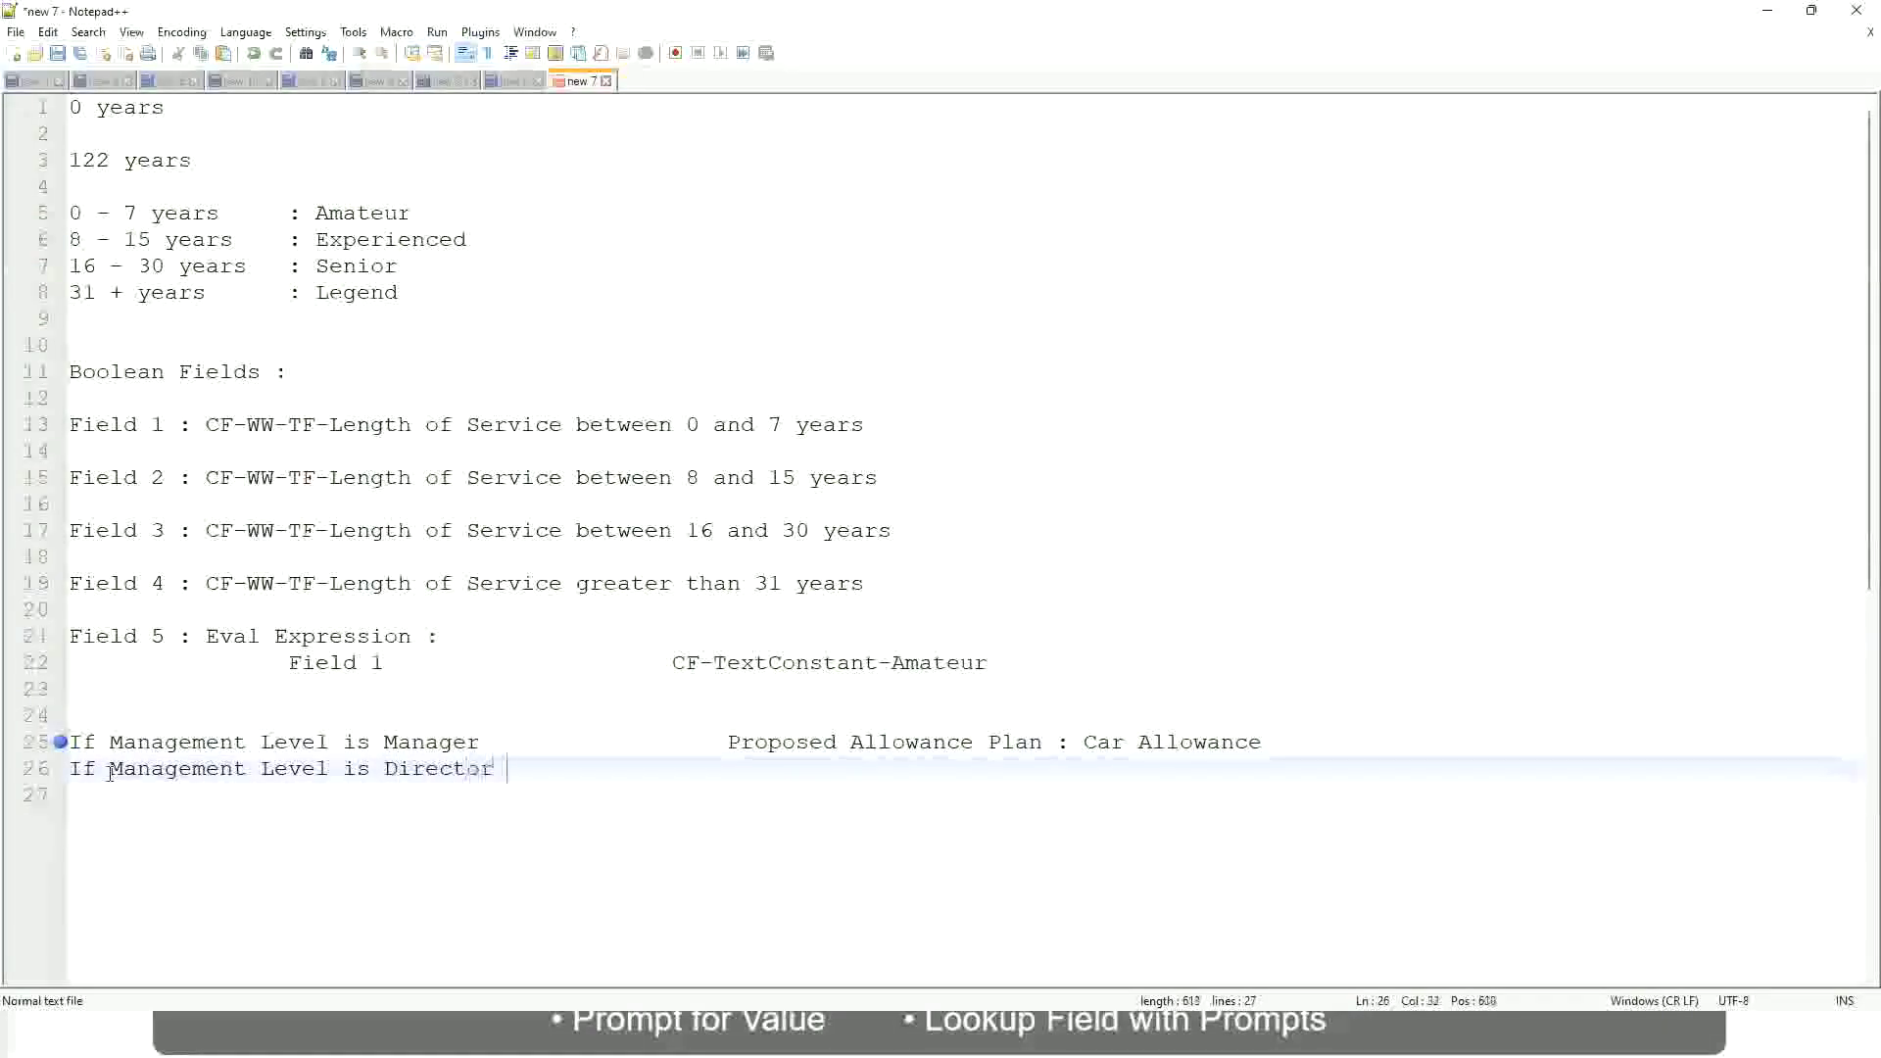
key("Tab")
key("Tab")
key("Tab")
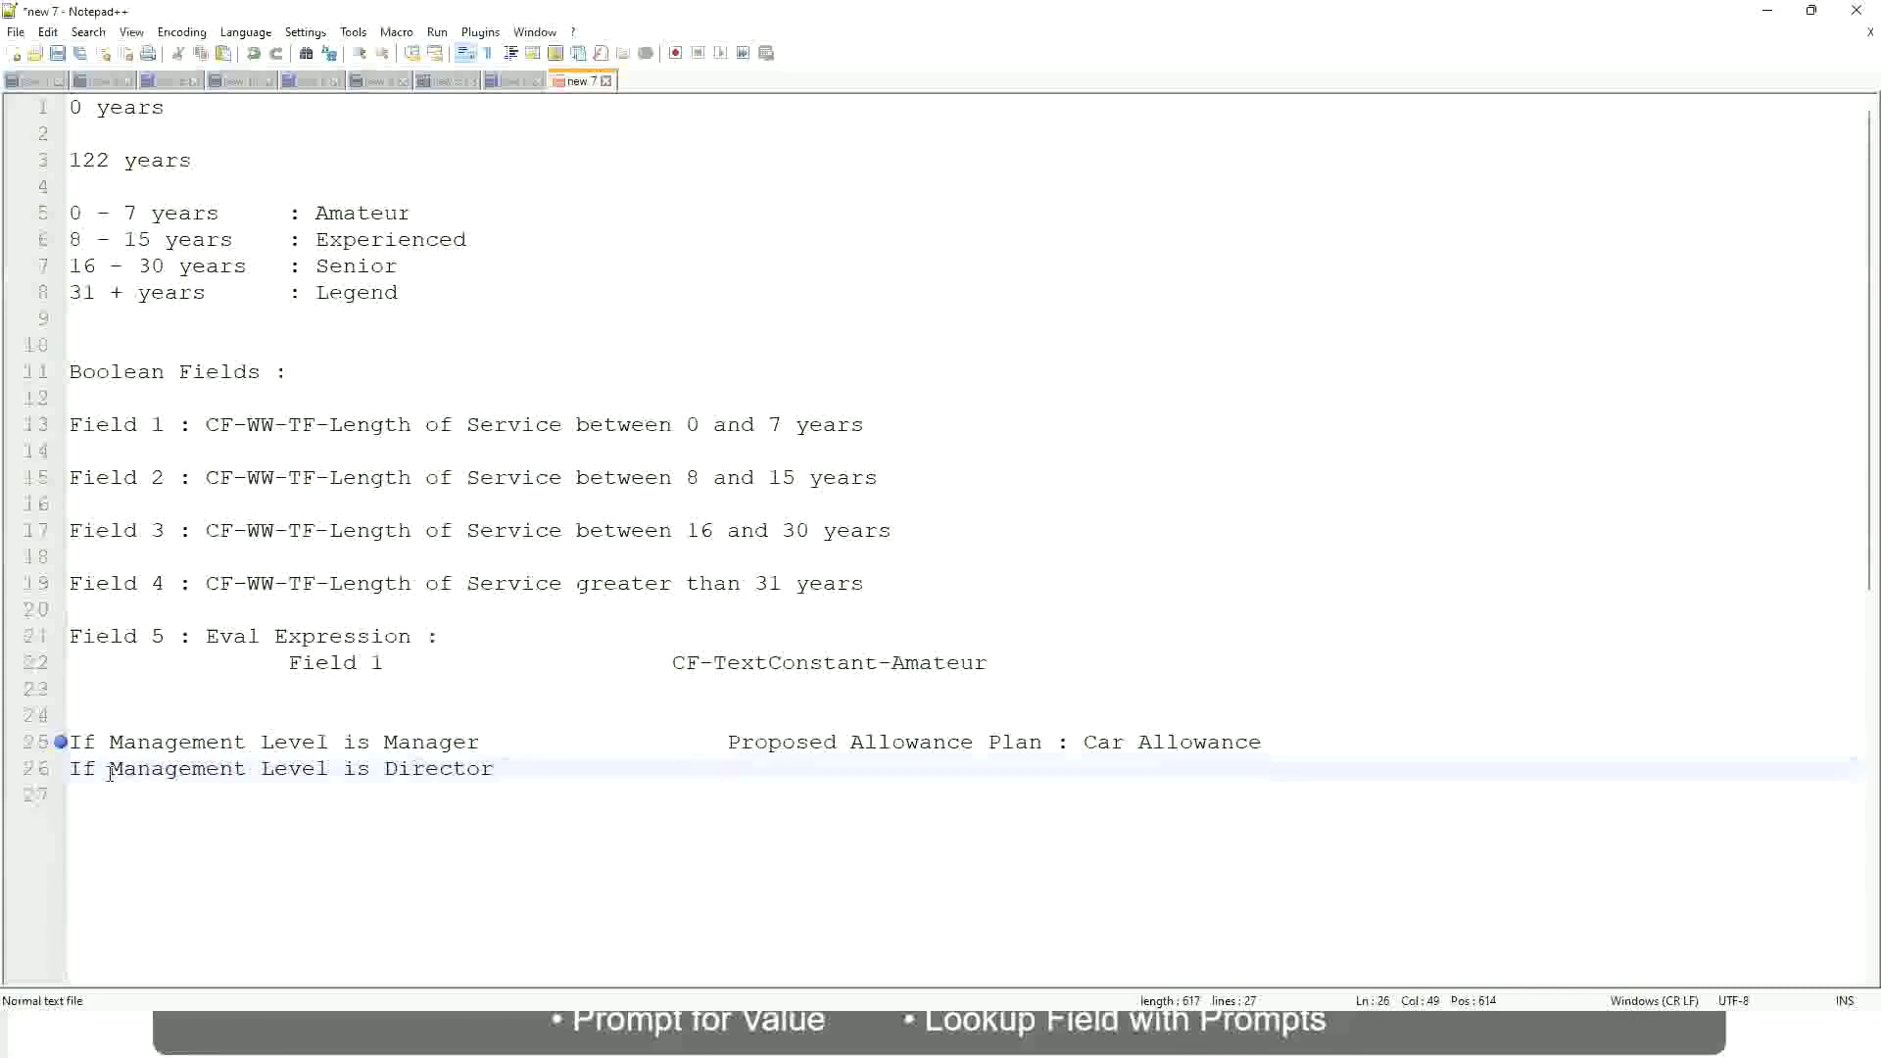
type("Executive Allowance")
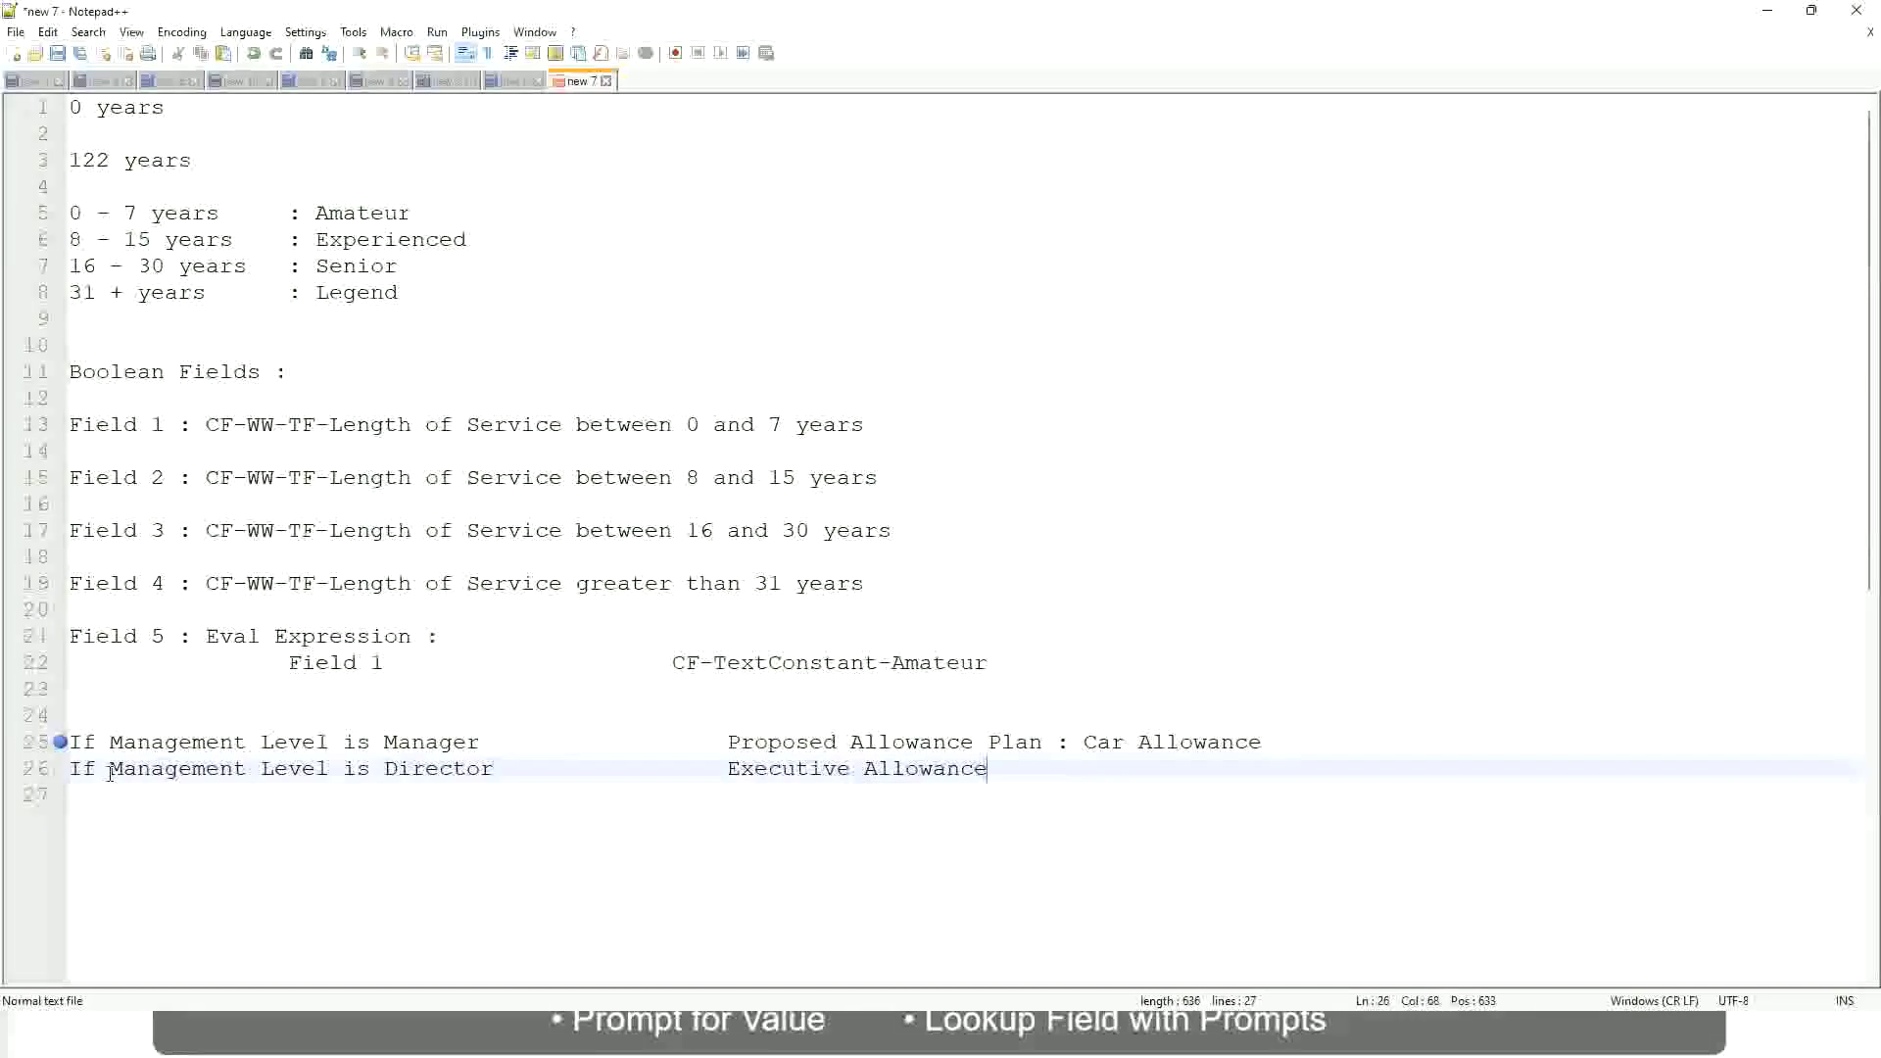
Begin a third rule on line 27 with the text "If Management Level is".
key("Return")
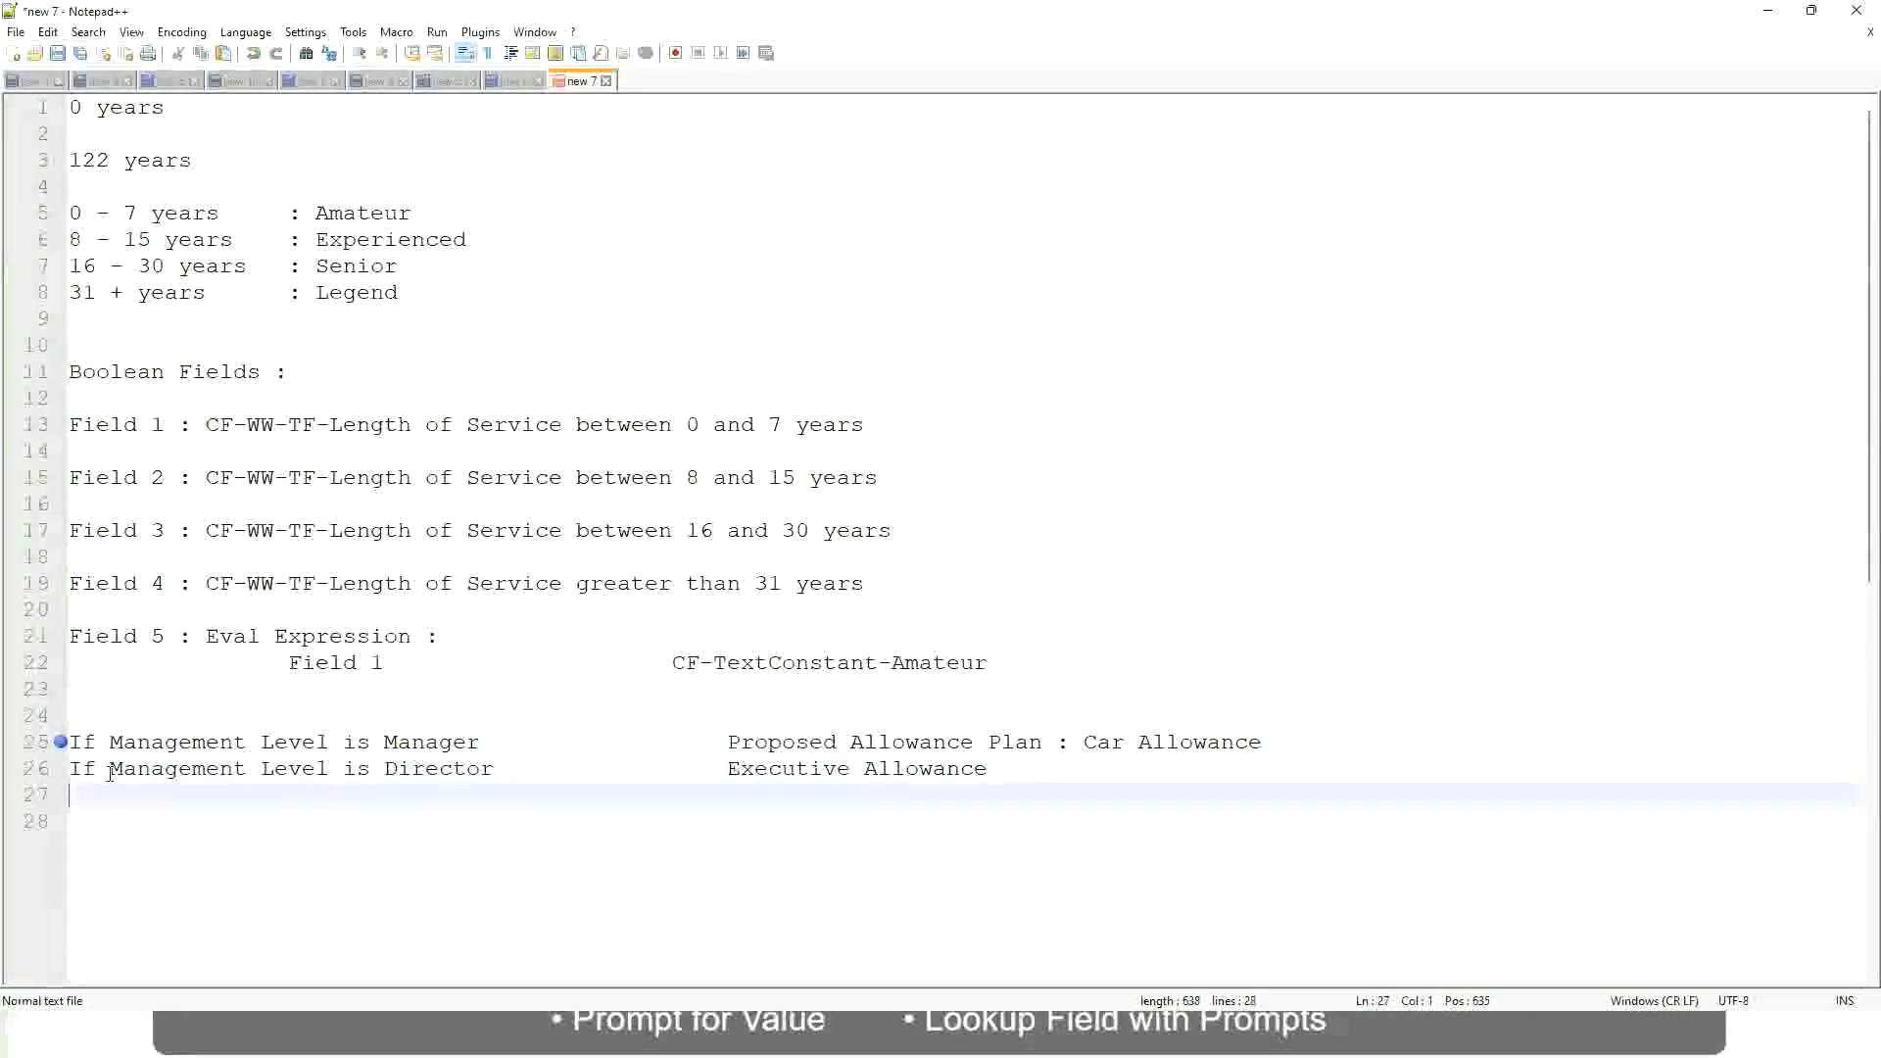
type("If Management")
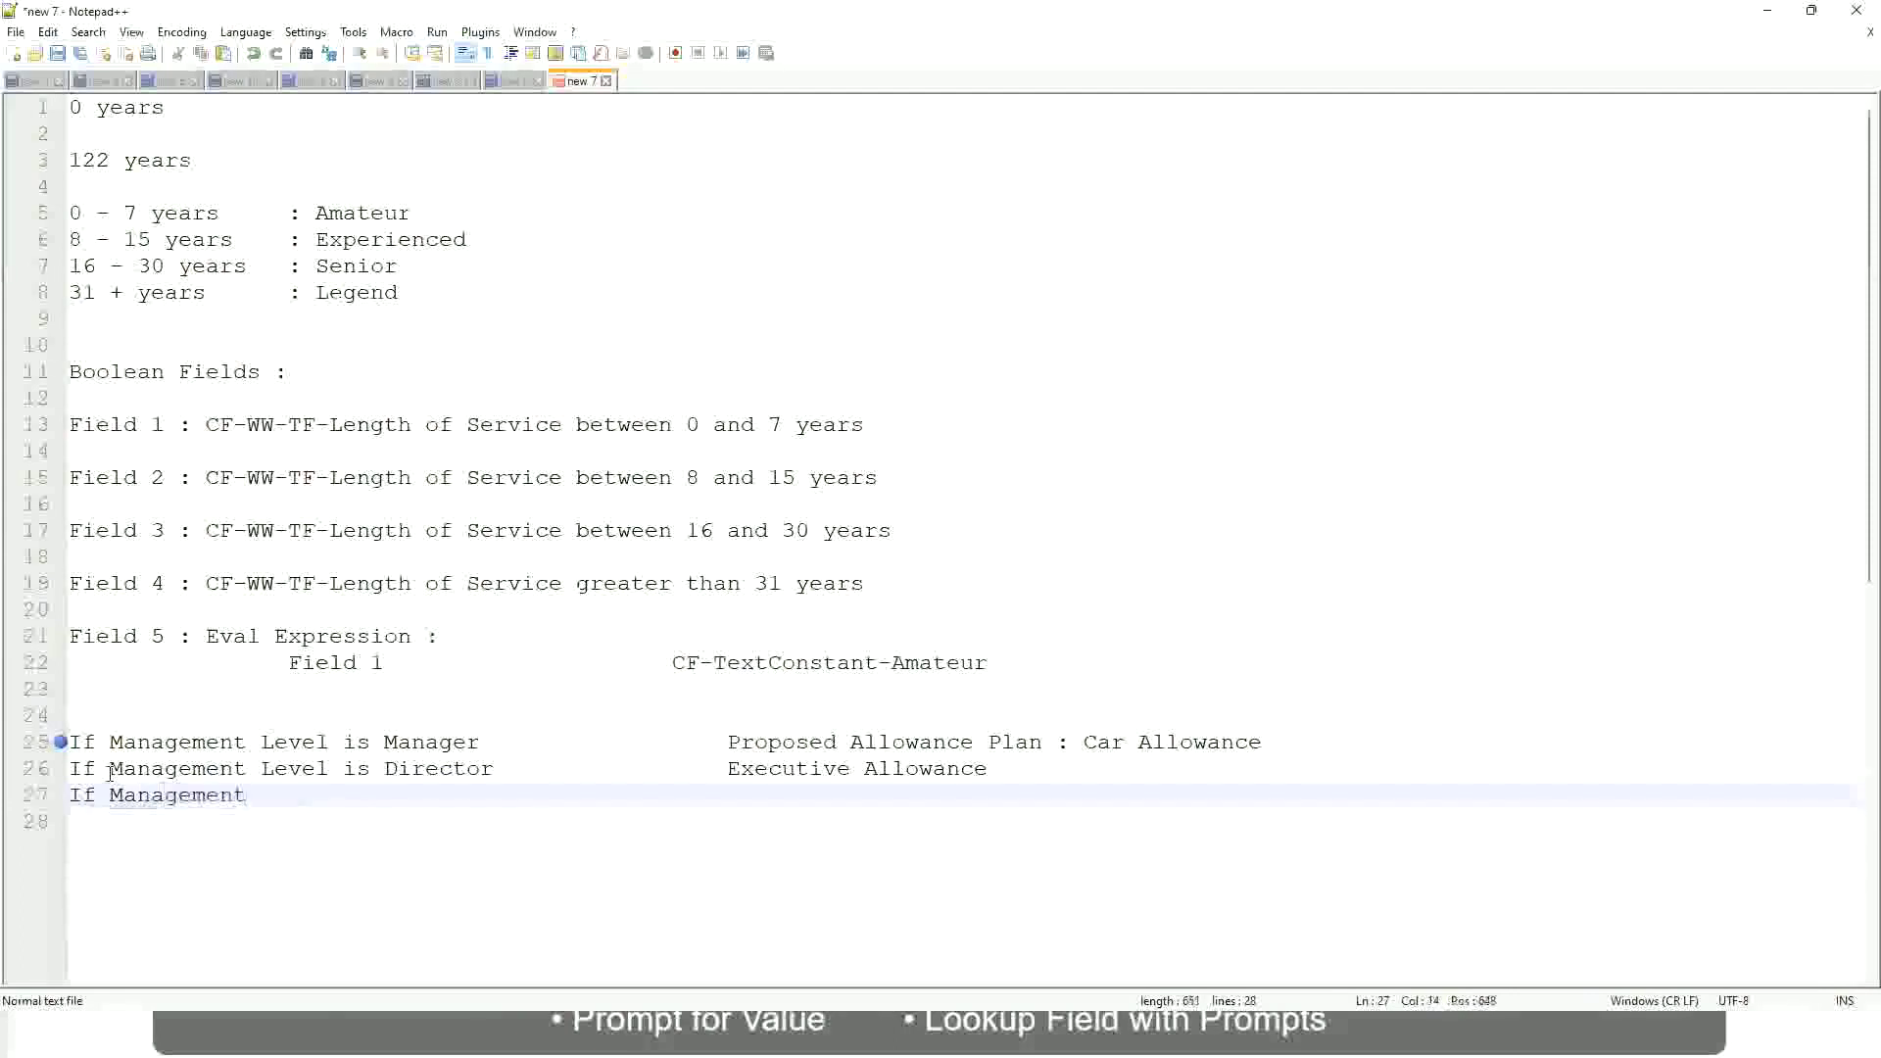
type(" Level is")
key("BackSpace")
key("BackSpace")
key("BackSpace")
type("le")
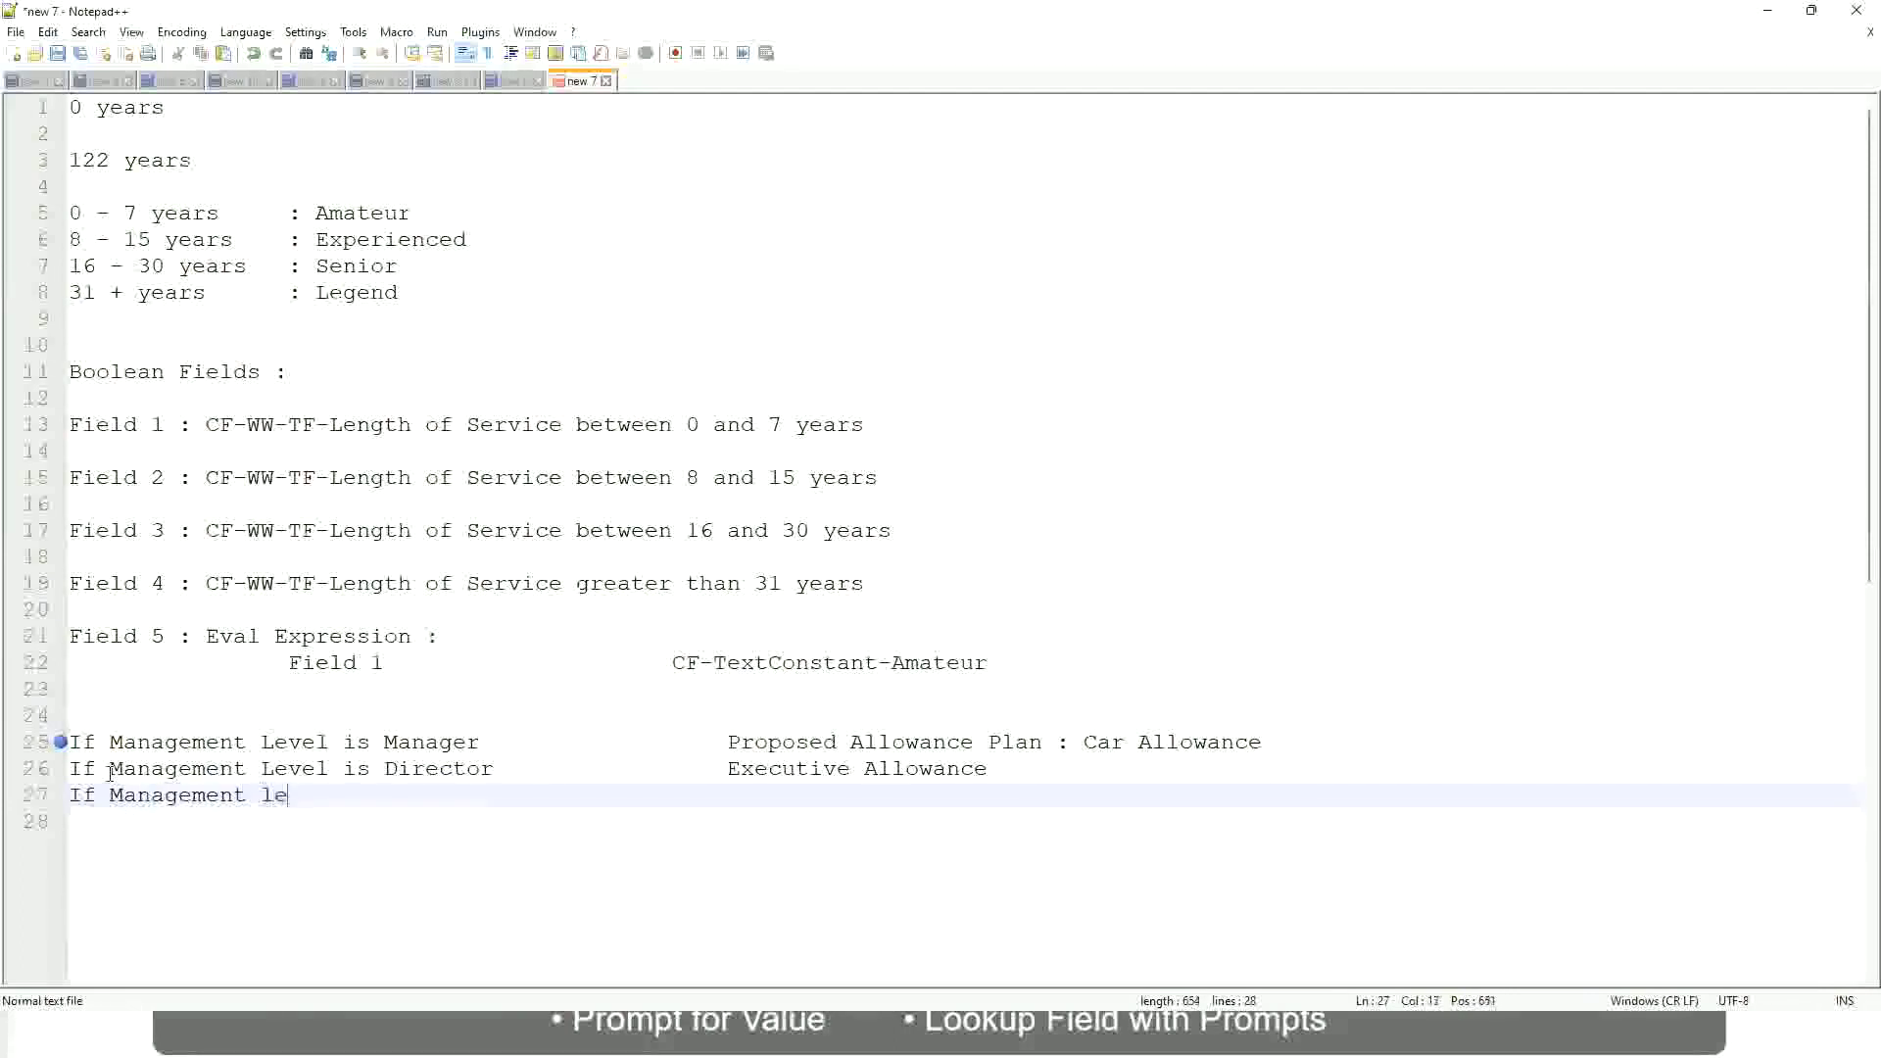
key("BackSpace")
key("BackSpace")
type("Le")
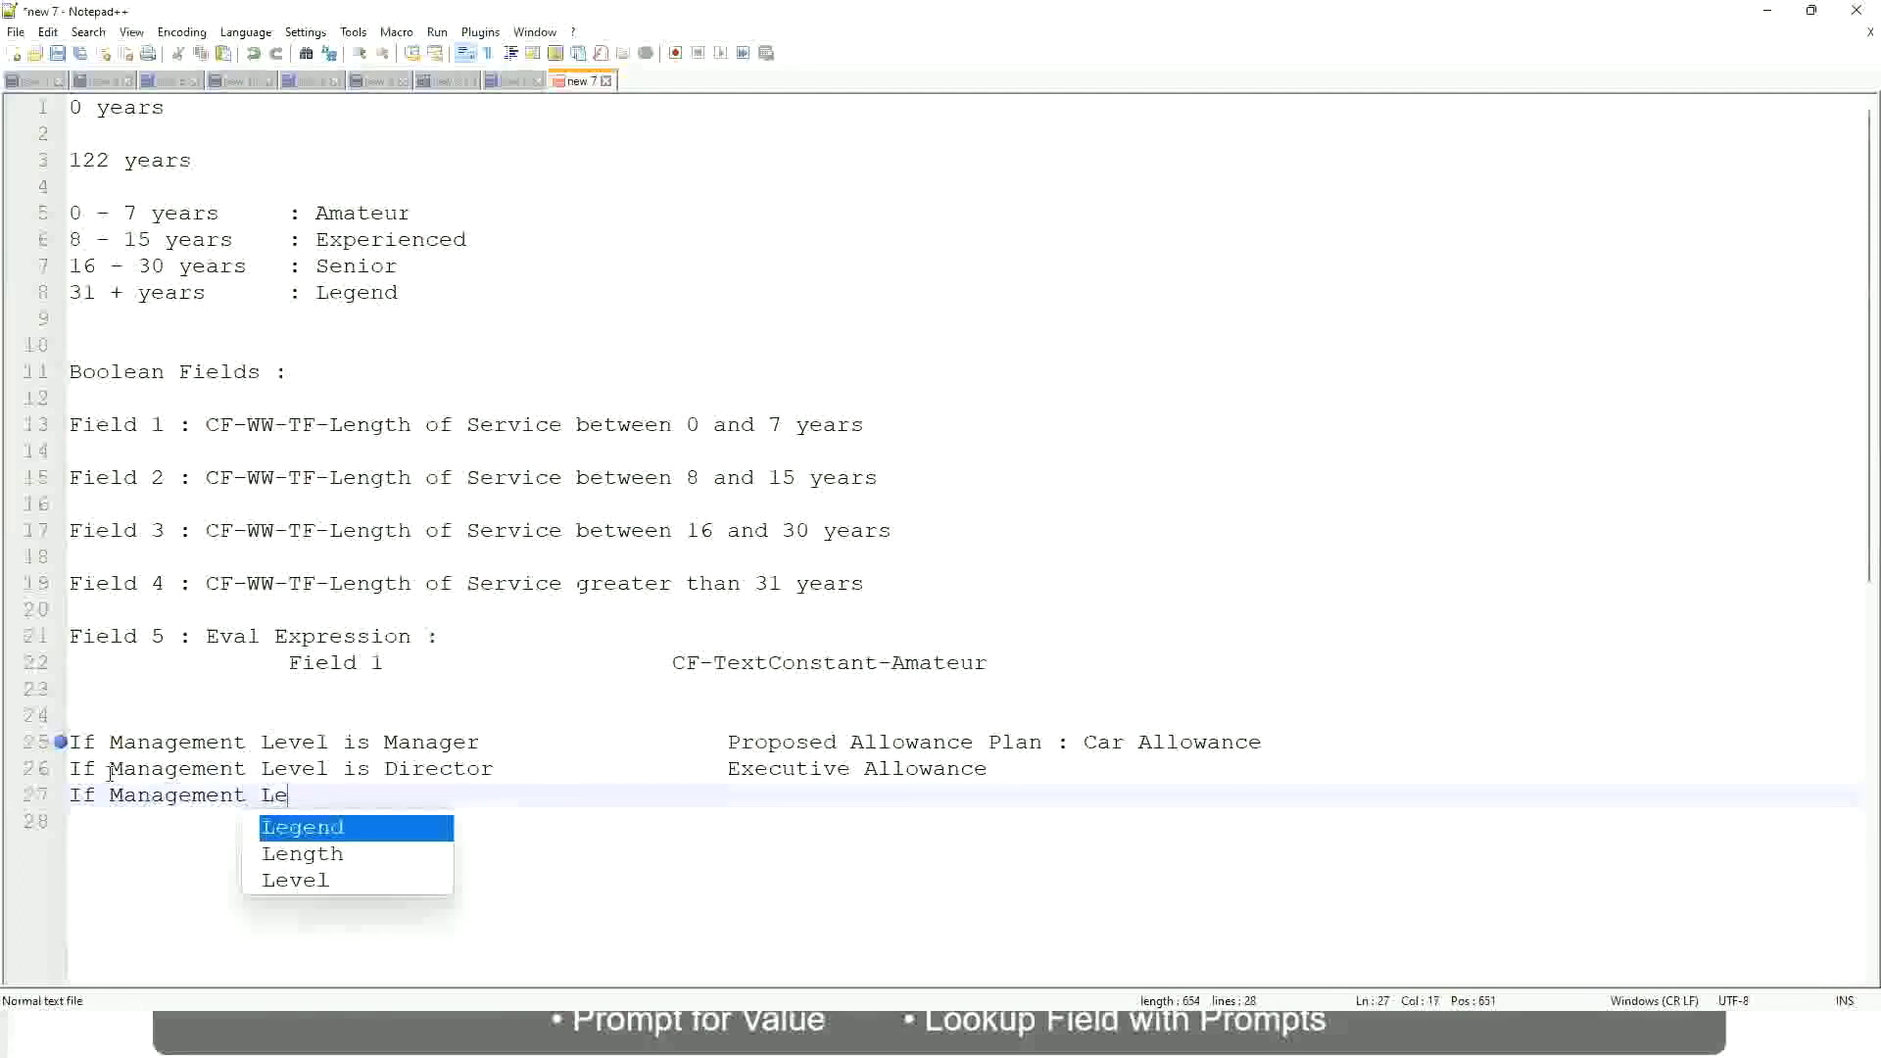
key("Down")
key("Down")
key("Return")
type("is ")
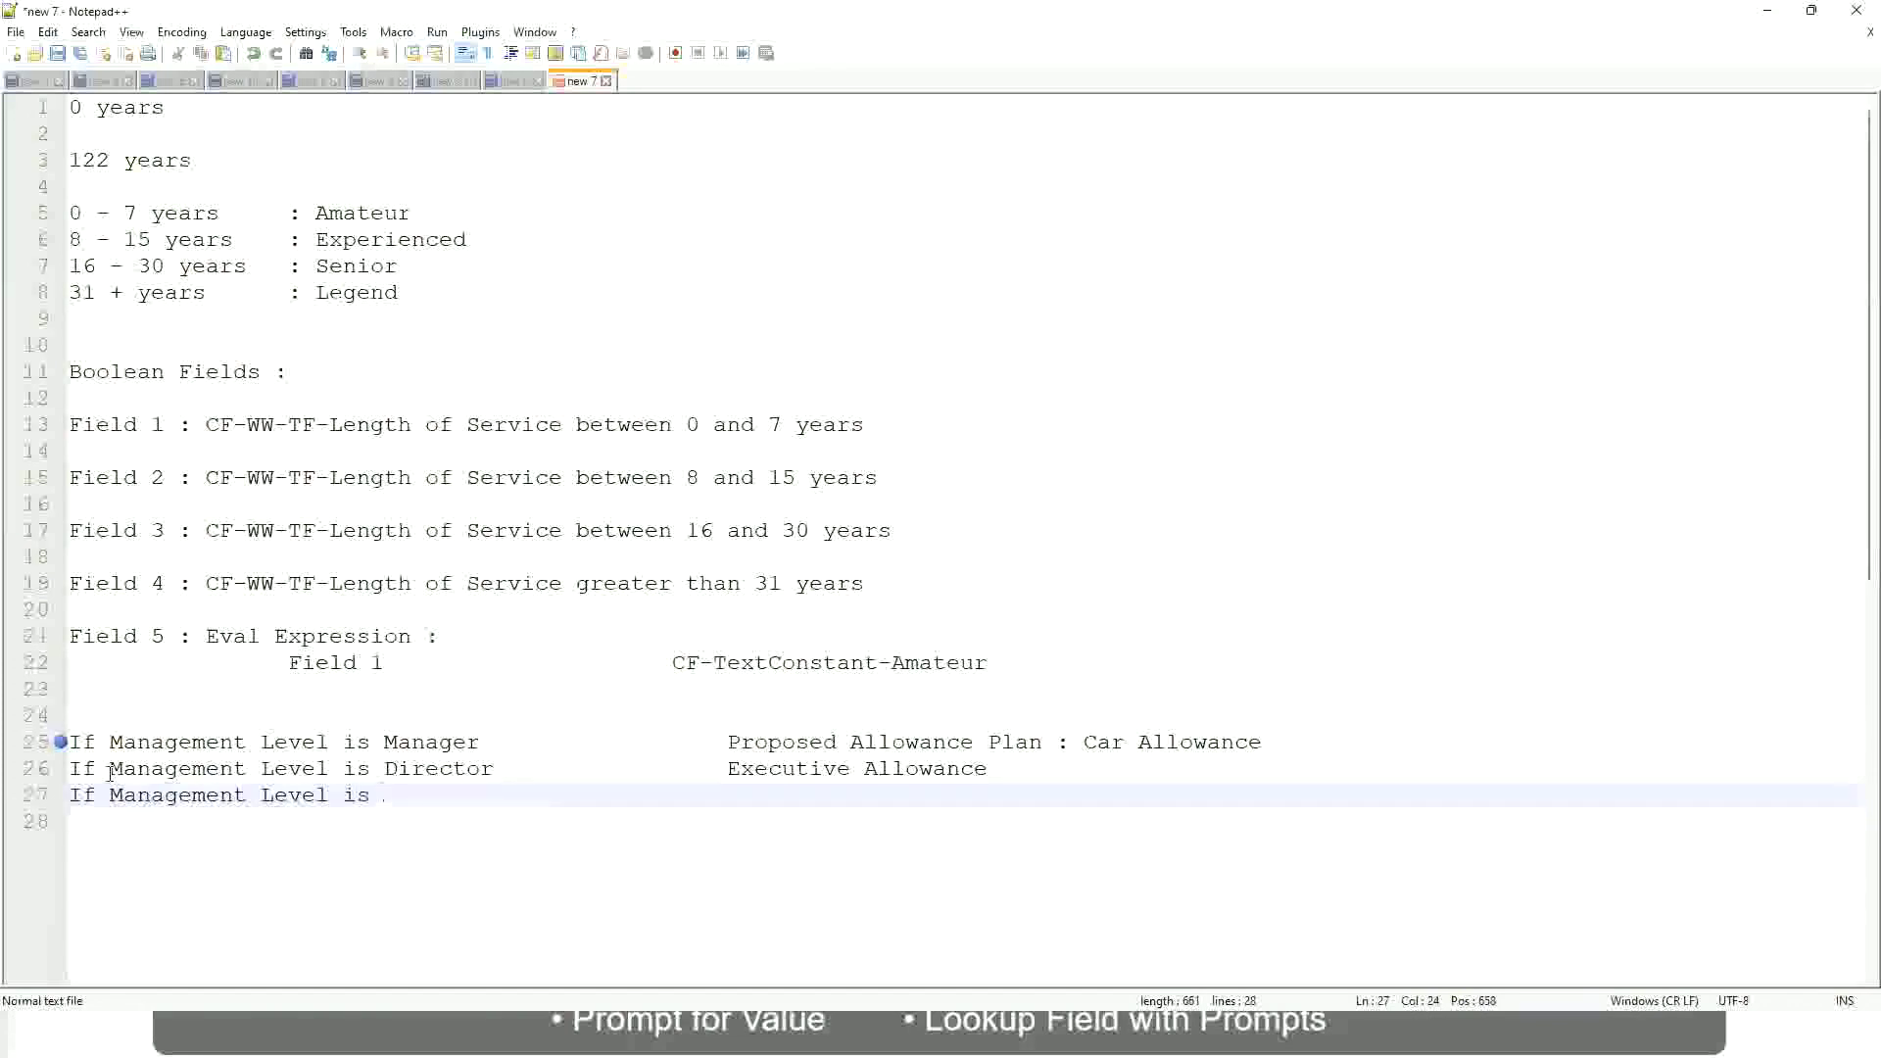
Complete the third rule with CEO and the result "CEO Allowance", aligned with the results above.
type("CEO")
key("Tab")
key("Tab")
key("Tab")
key("Tab")
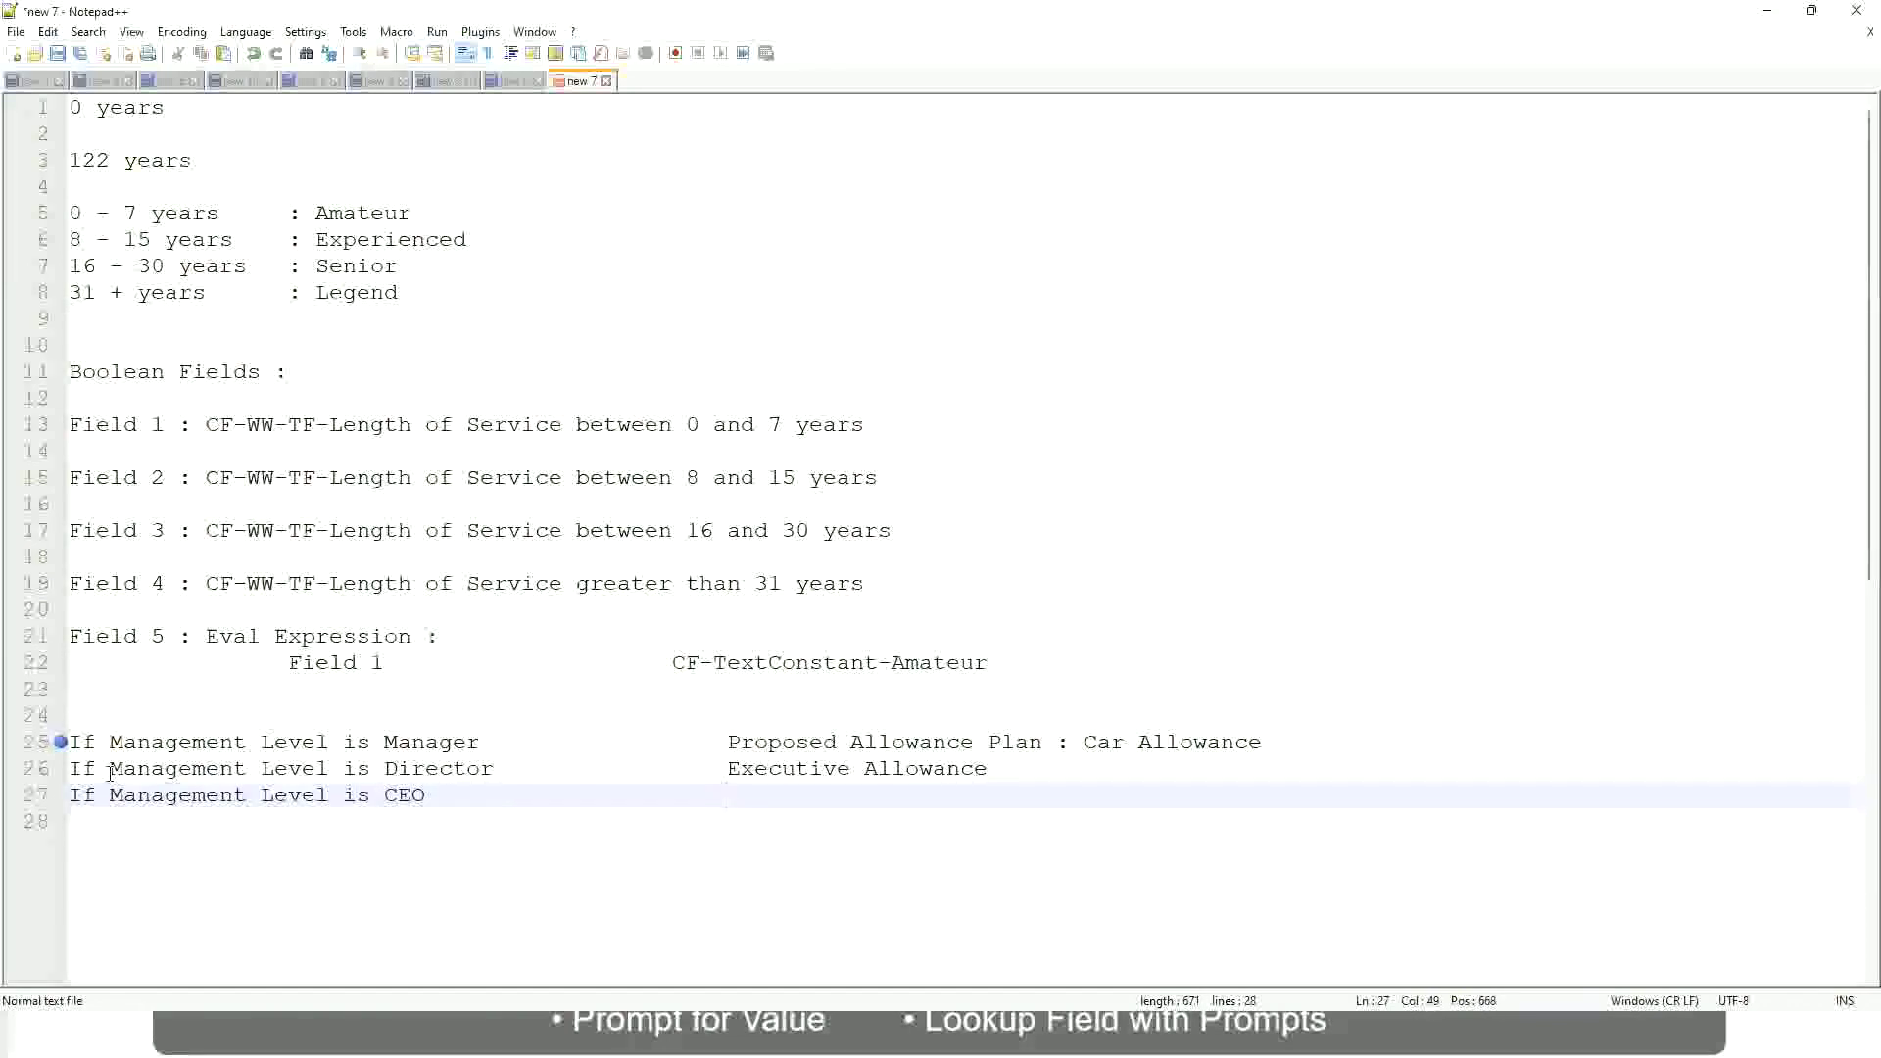
type("CEO Allowance")
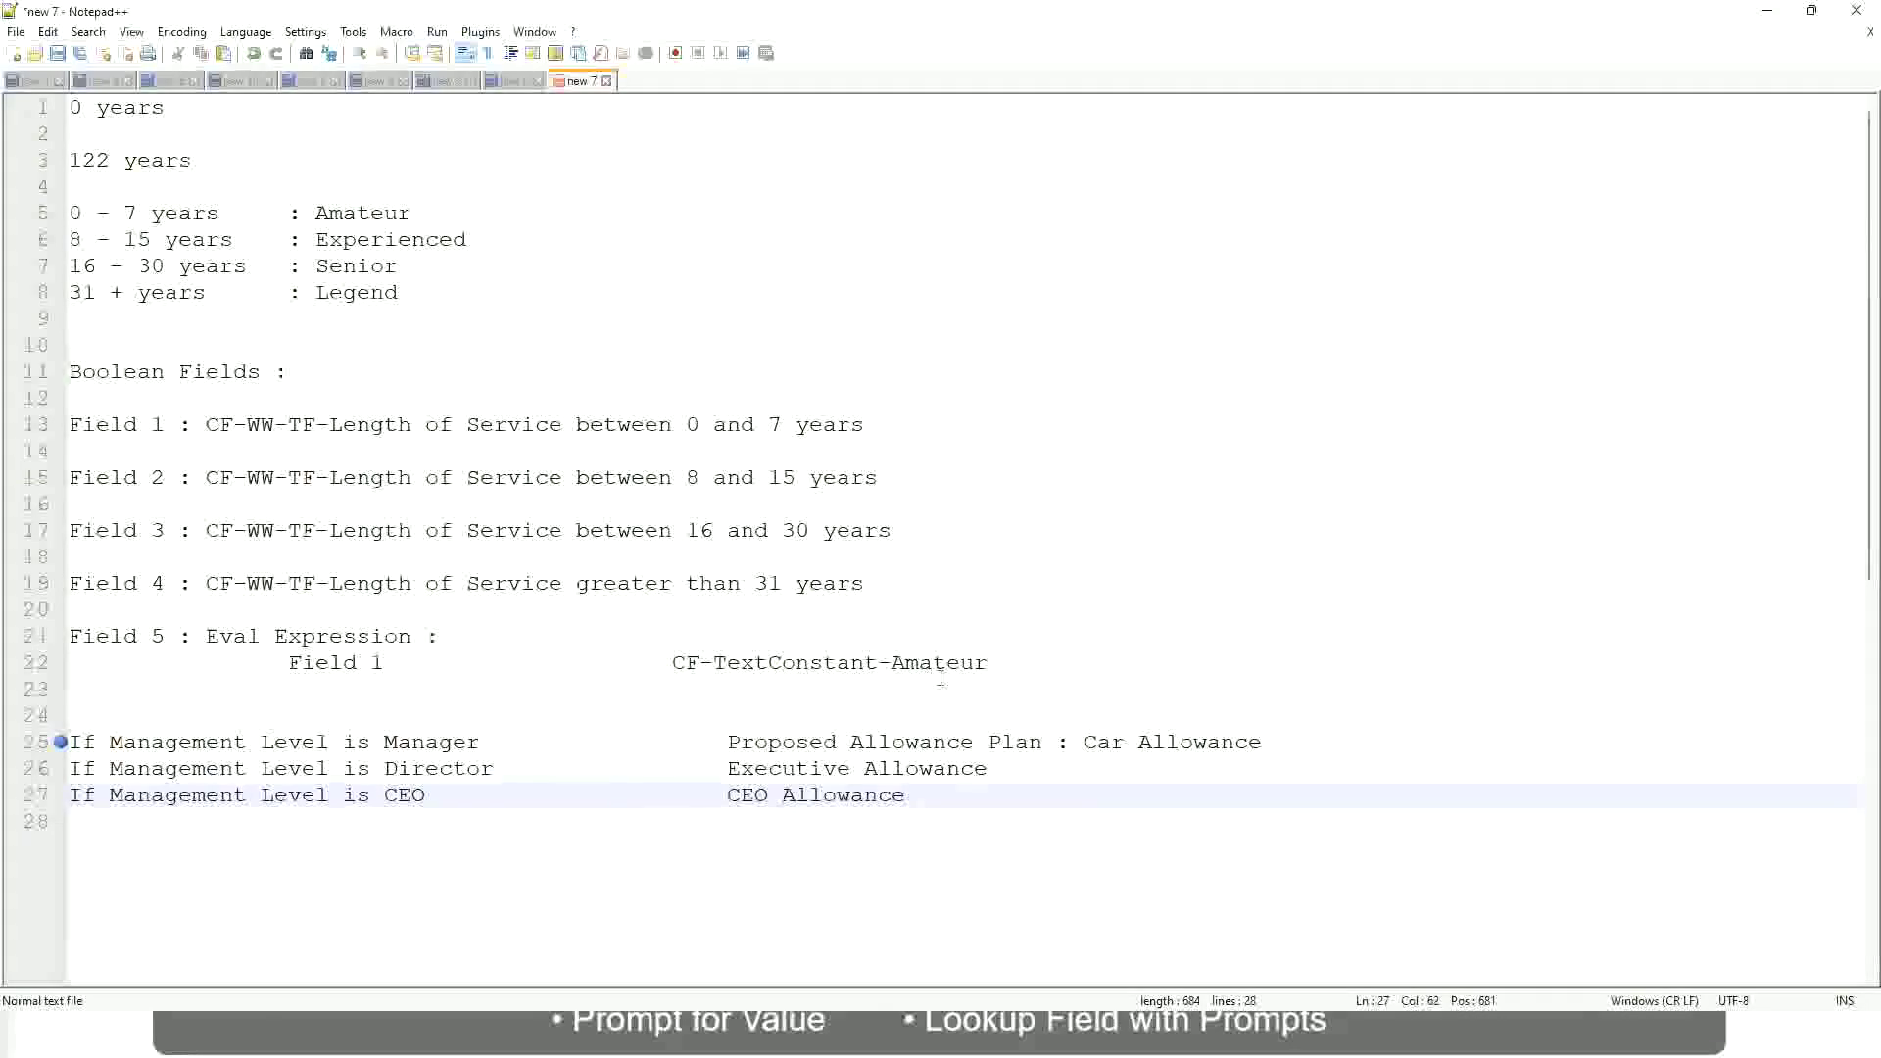
left_click(1084, 742)
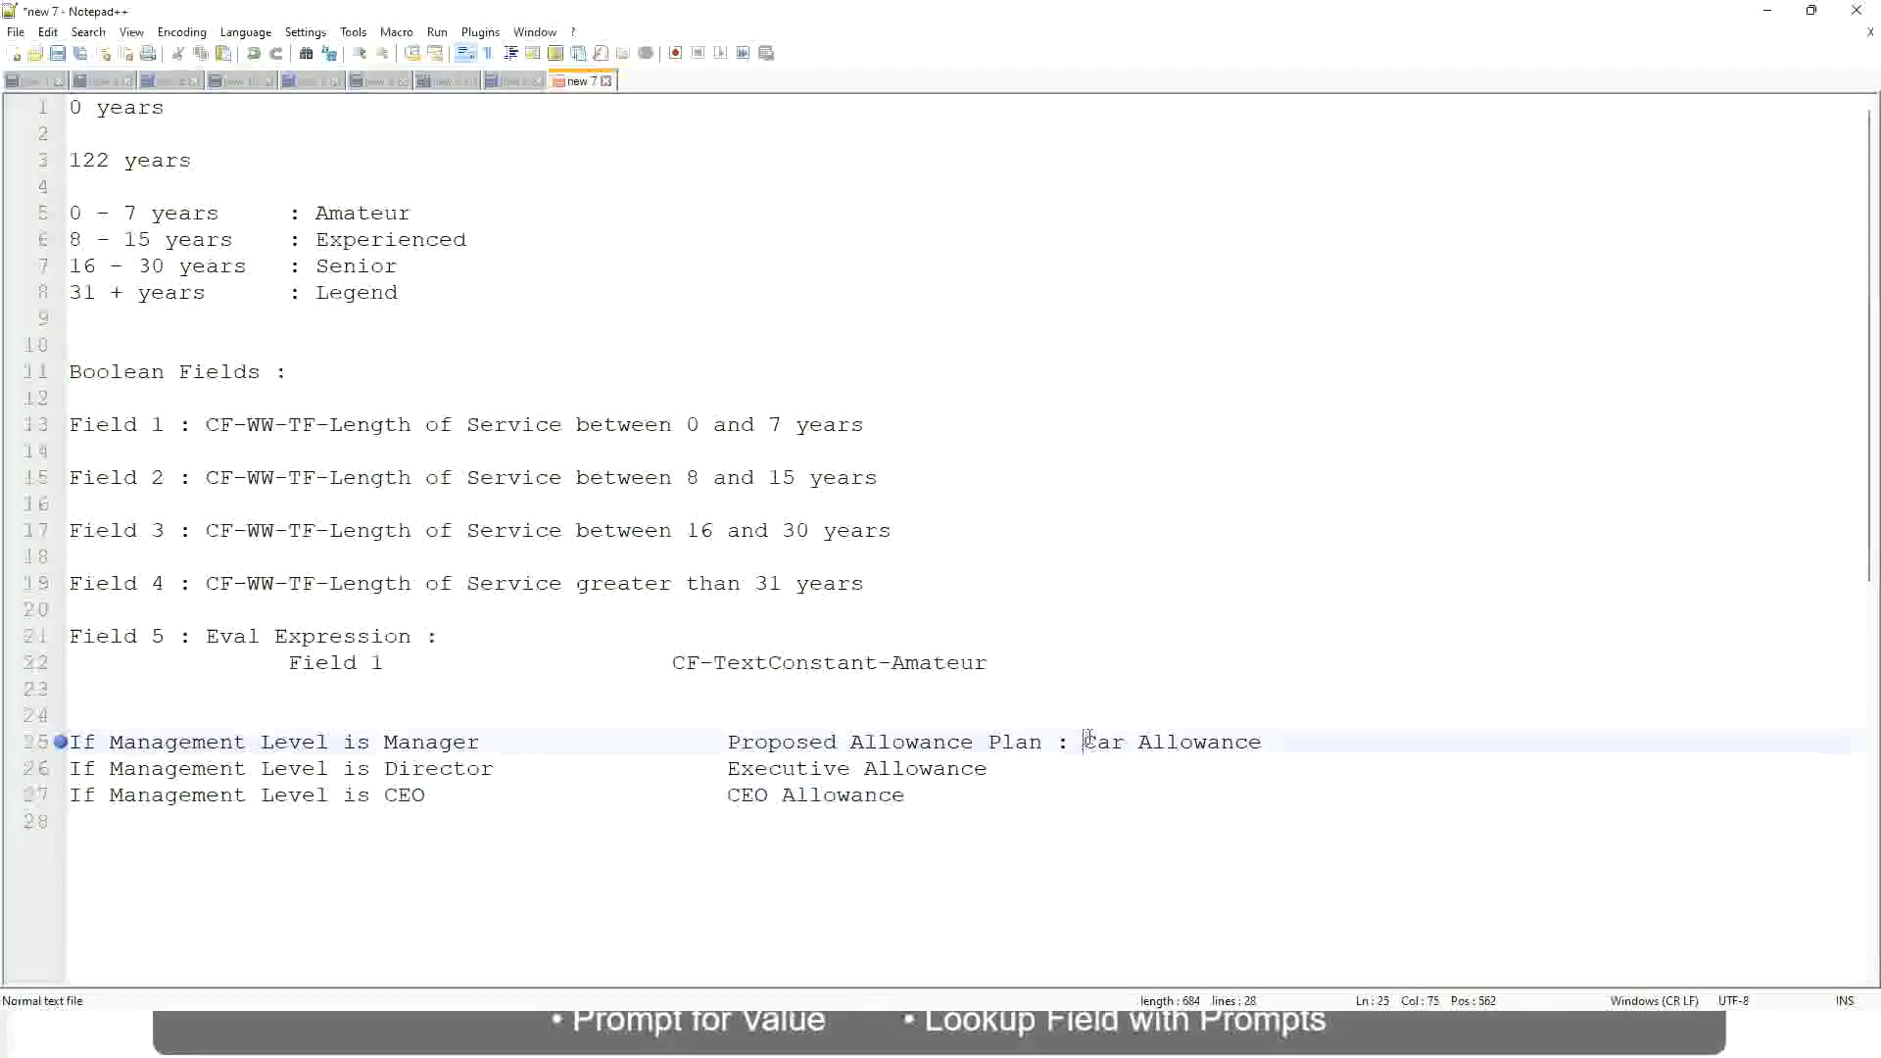
left_click_drag(1084, 742, 1264, 735)
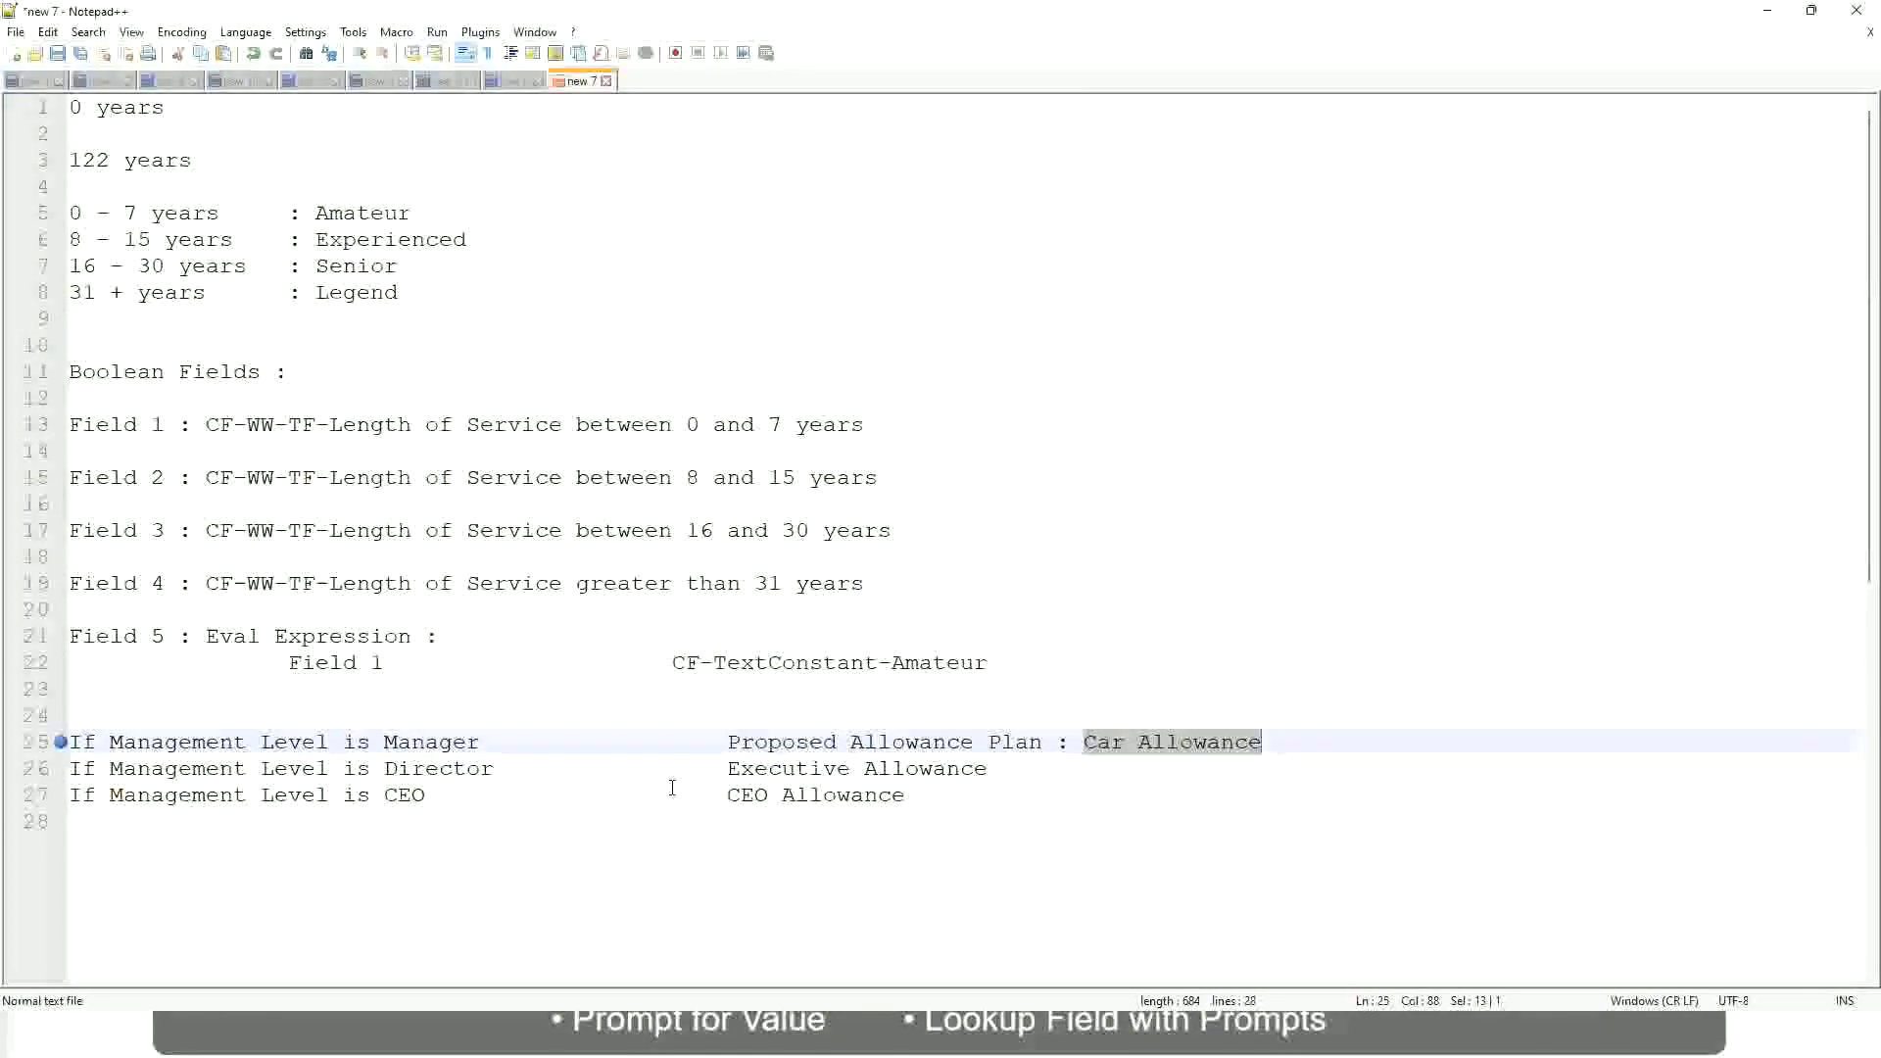
left_click(877, 742)
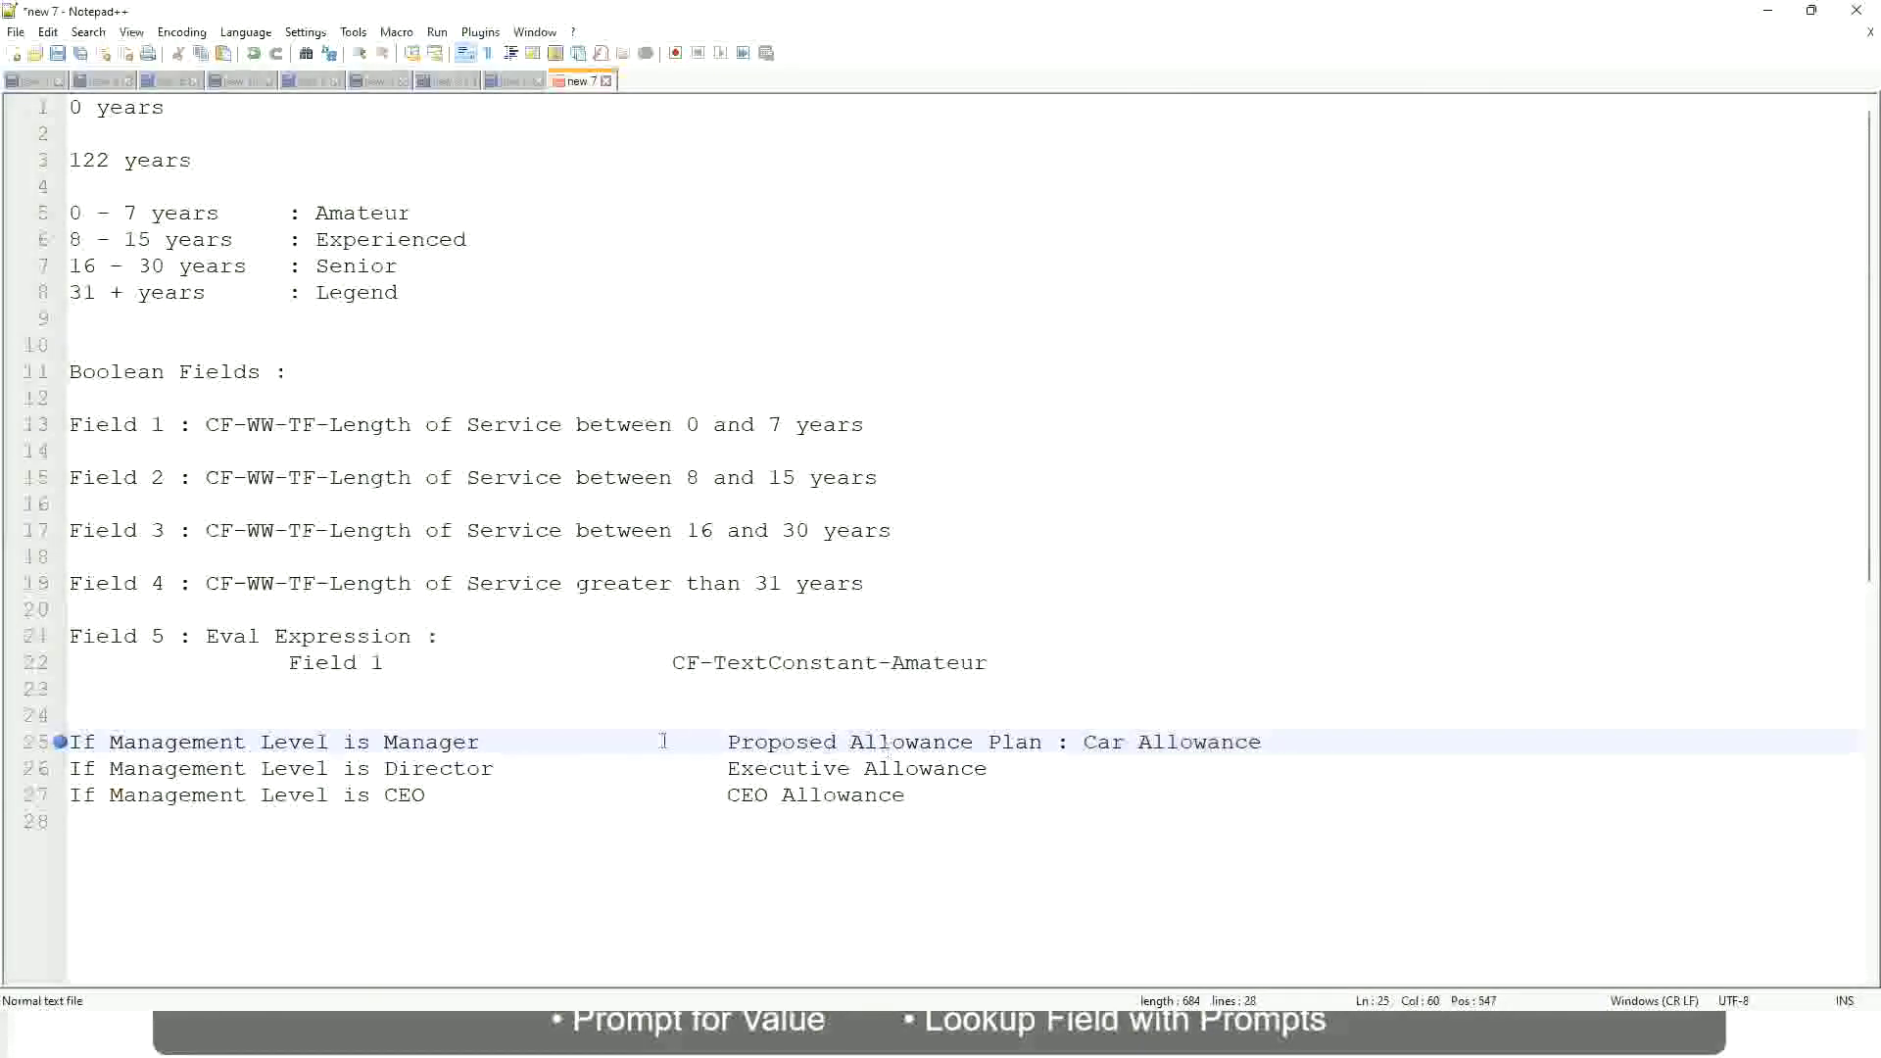
left_click(220, 742)
left_click(383, 742)
Replace the Manager rule's entire result on line 25 with "First Line Manager".
left_click_drag(729, 742, 1290, 735)
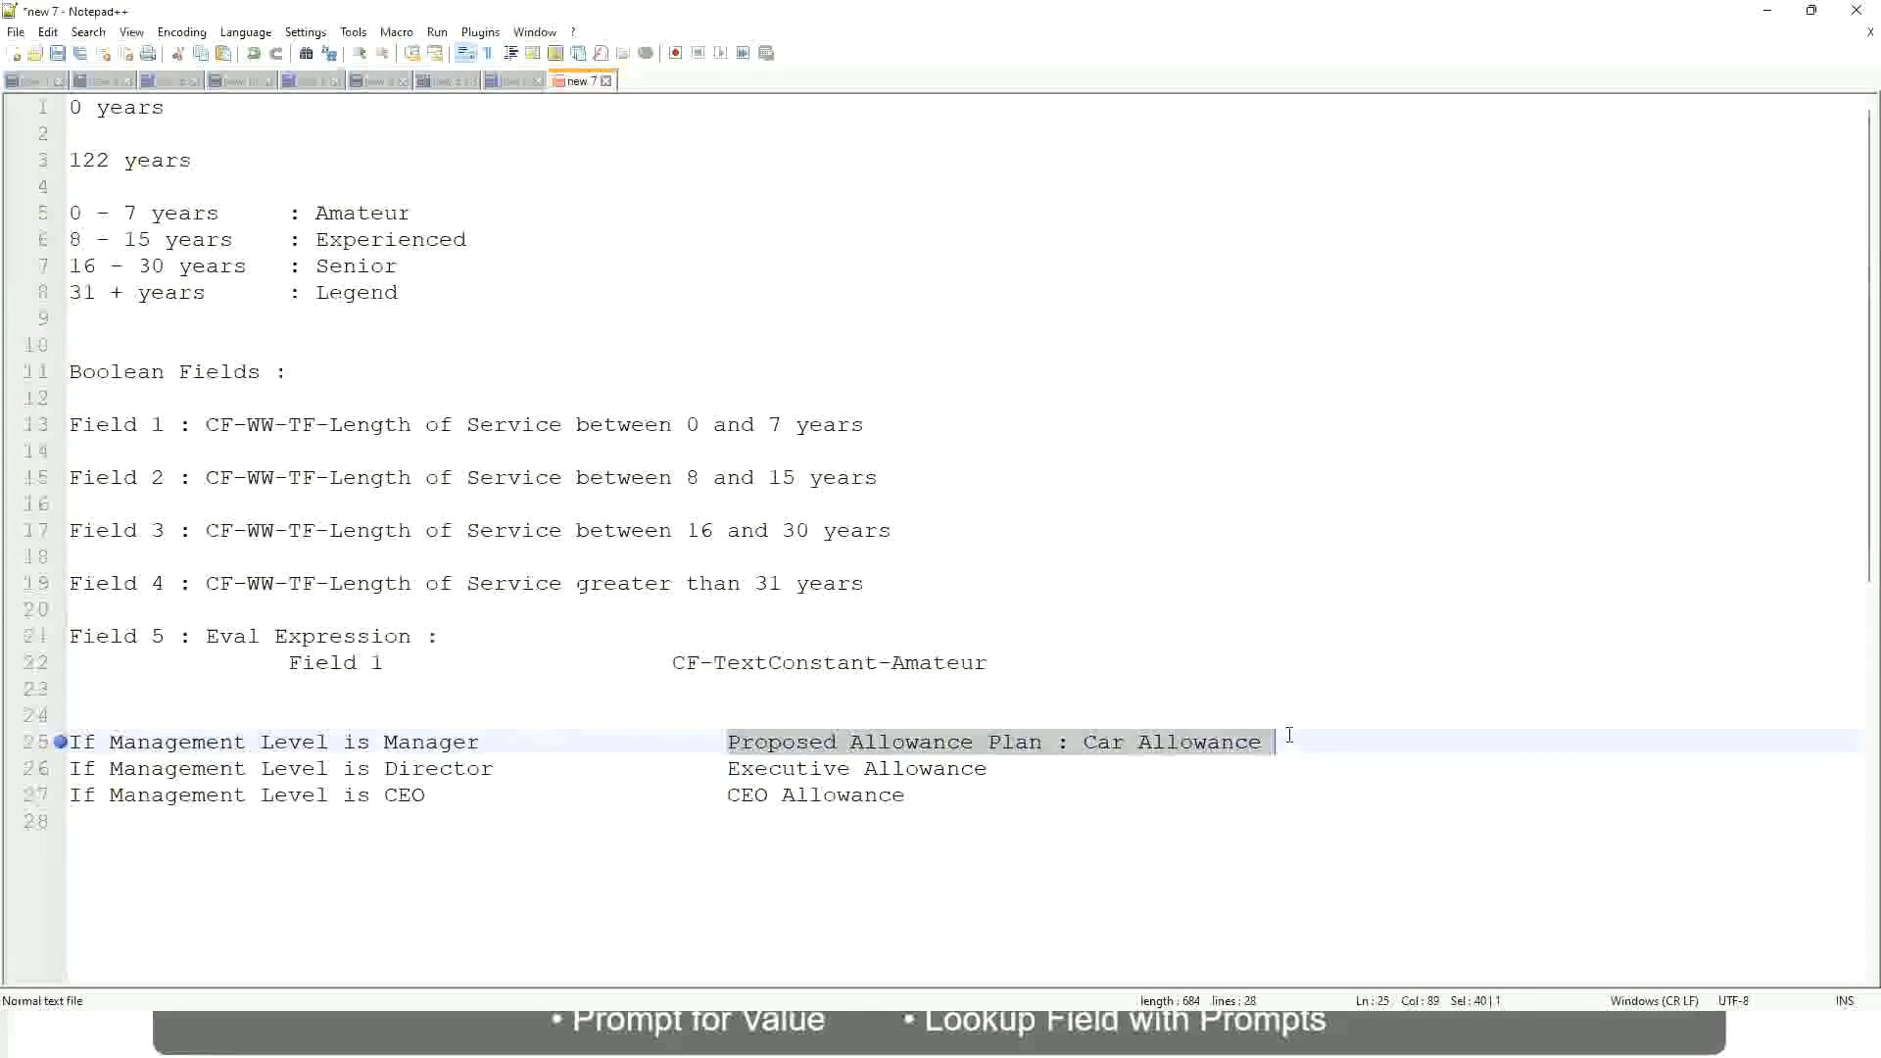
type("Managers")
key("BackSpace")
key("BackSpace")
key("BackSpace")
key("BackSpace")
key("BackSpace")
key("BackSpace")
key("BackSpace")
key("BackSpace")
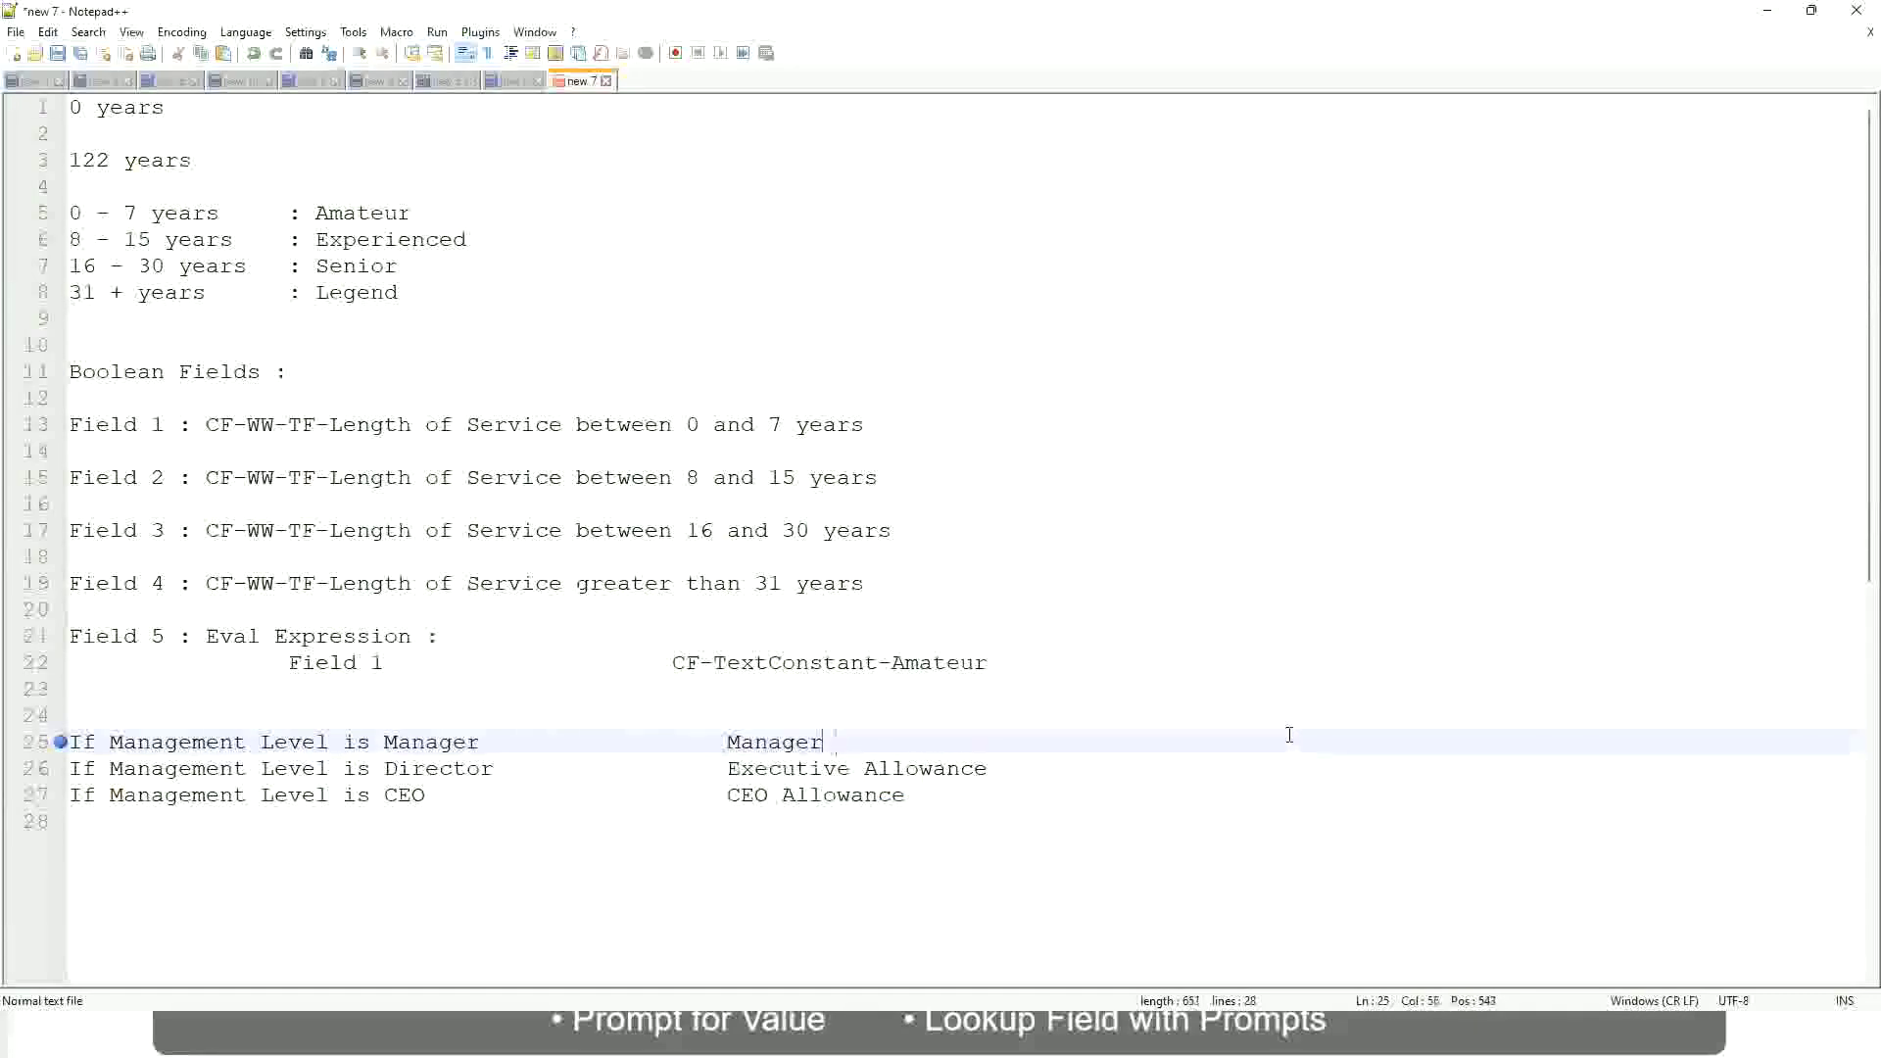
type("First Line Manager")
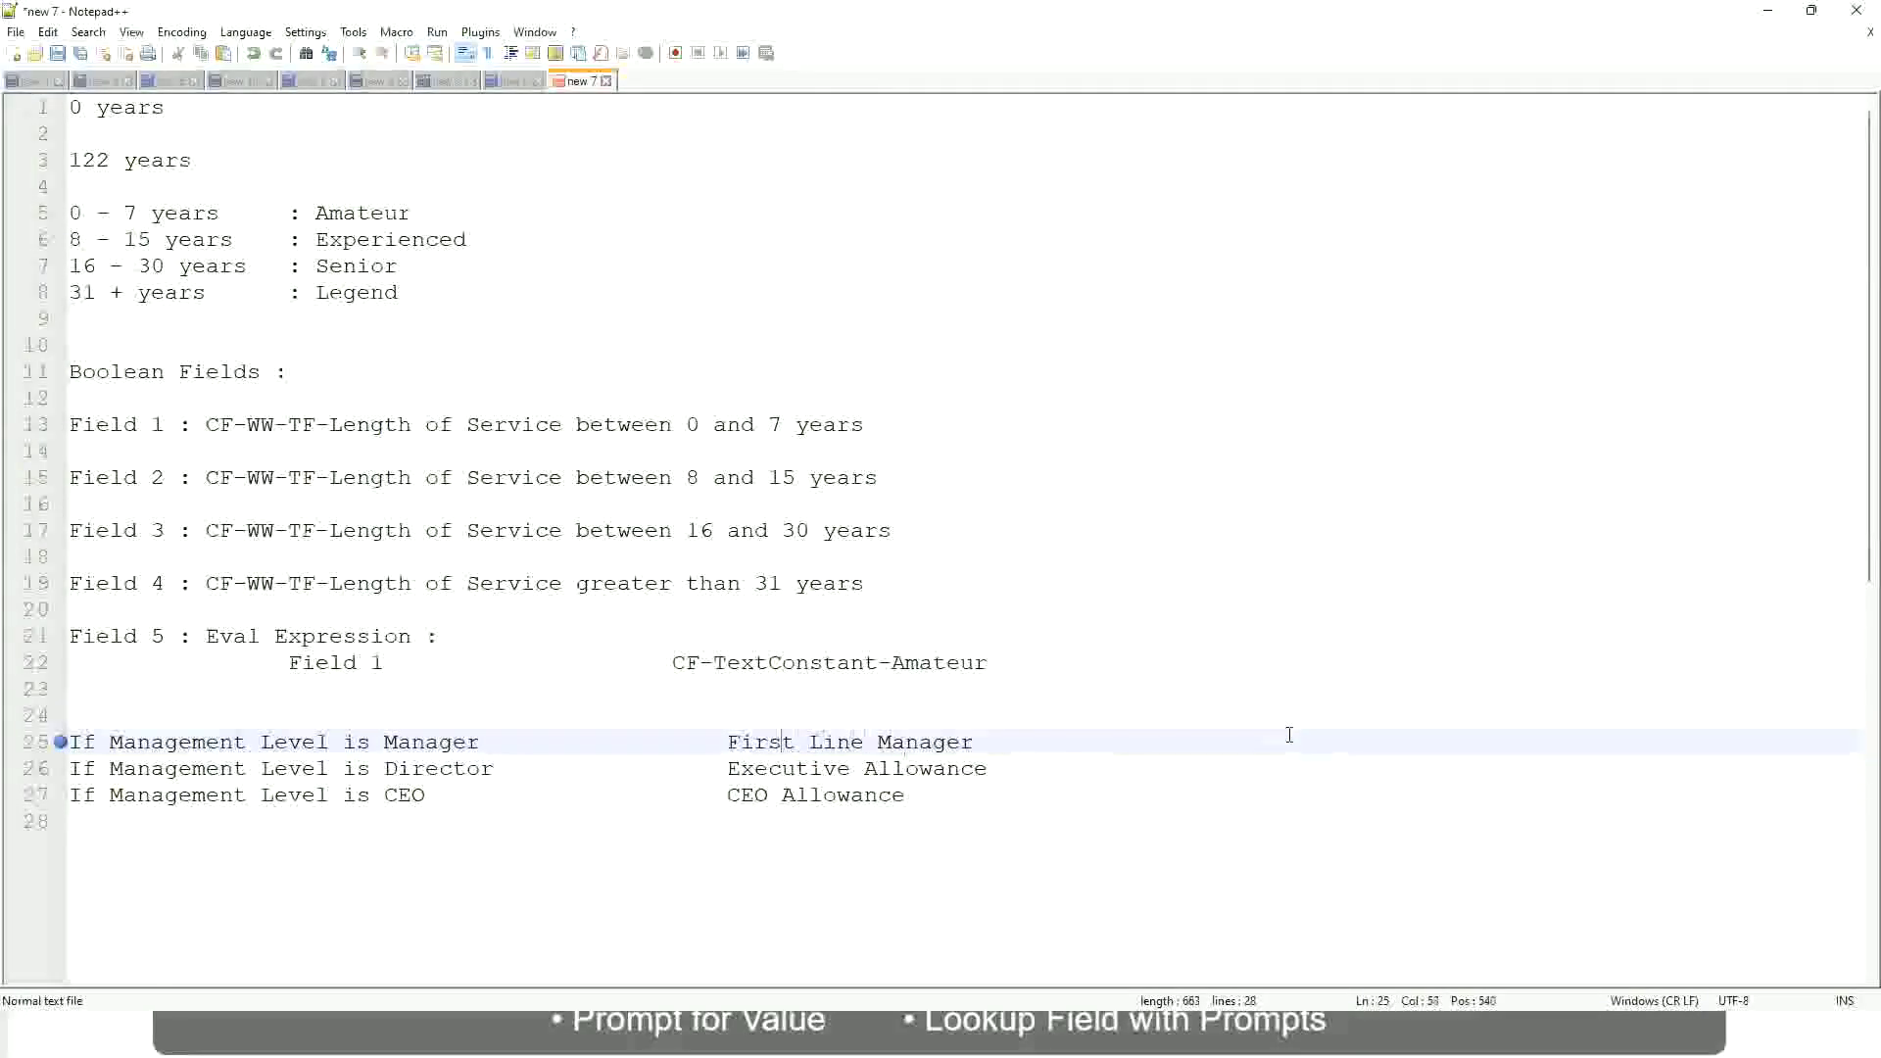
Insert "Name of the" in front of "First Line Manager" in the Manager rule's result.
key("ctrl+Left")
key("ctrl+Left")
key("ctrl+Left")
type("Name of the")
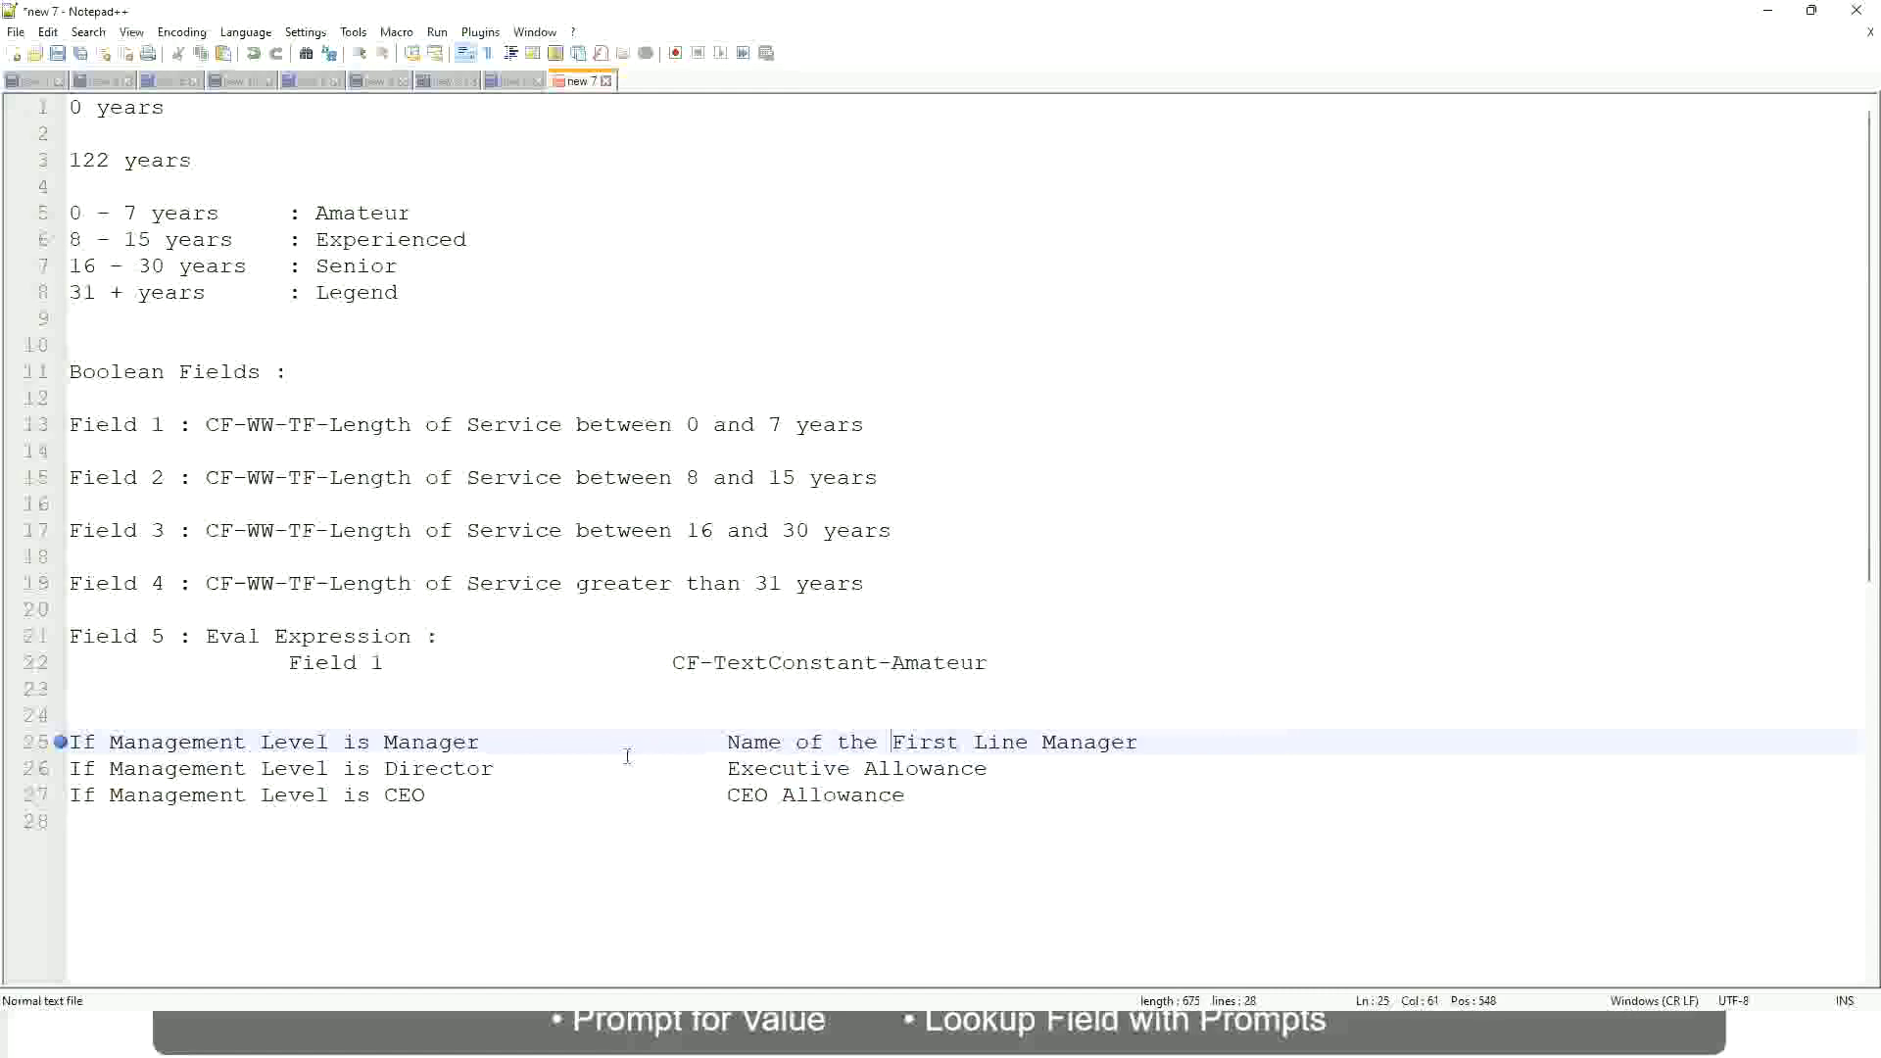
Replace the Director rule's result "Executive Allowance" on line 26 with the opening words "Name of".
left_click_drag(726, 768, 988, 768)
type("Name ")
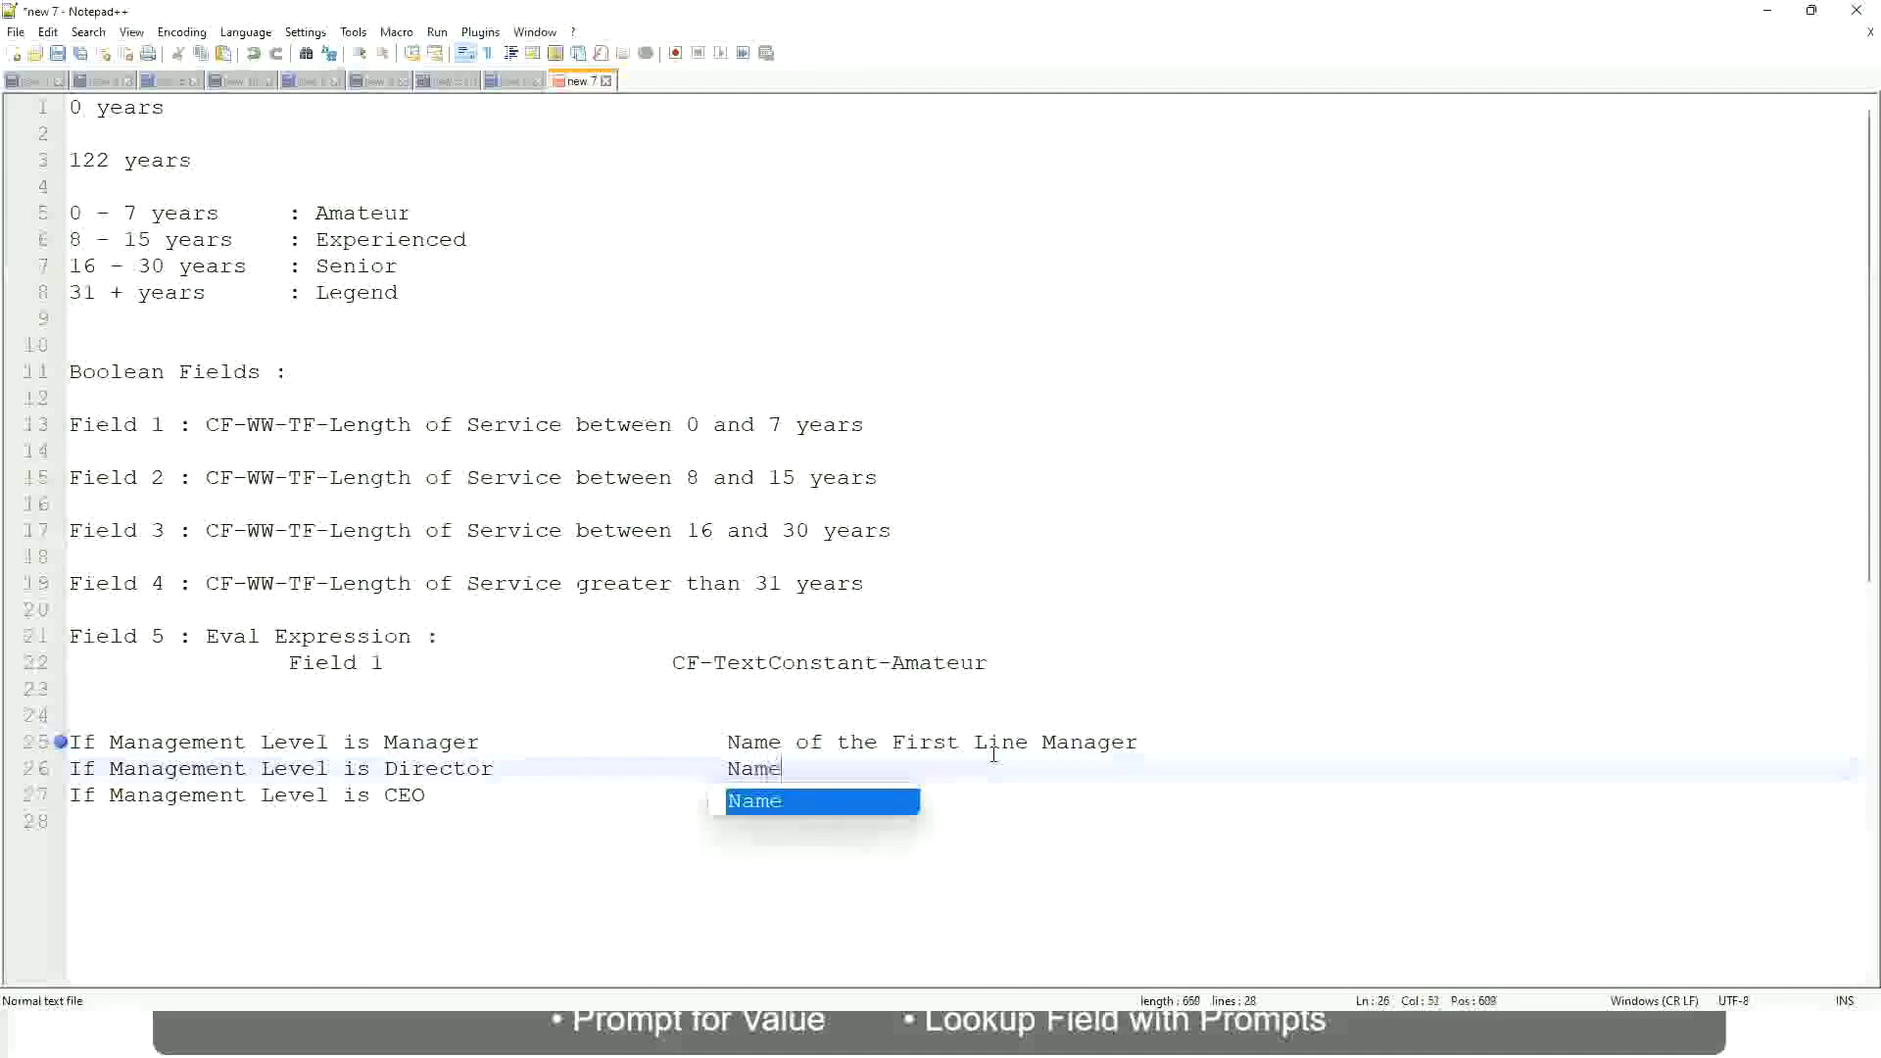
type("of ")
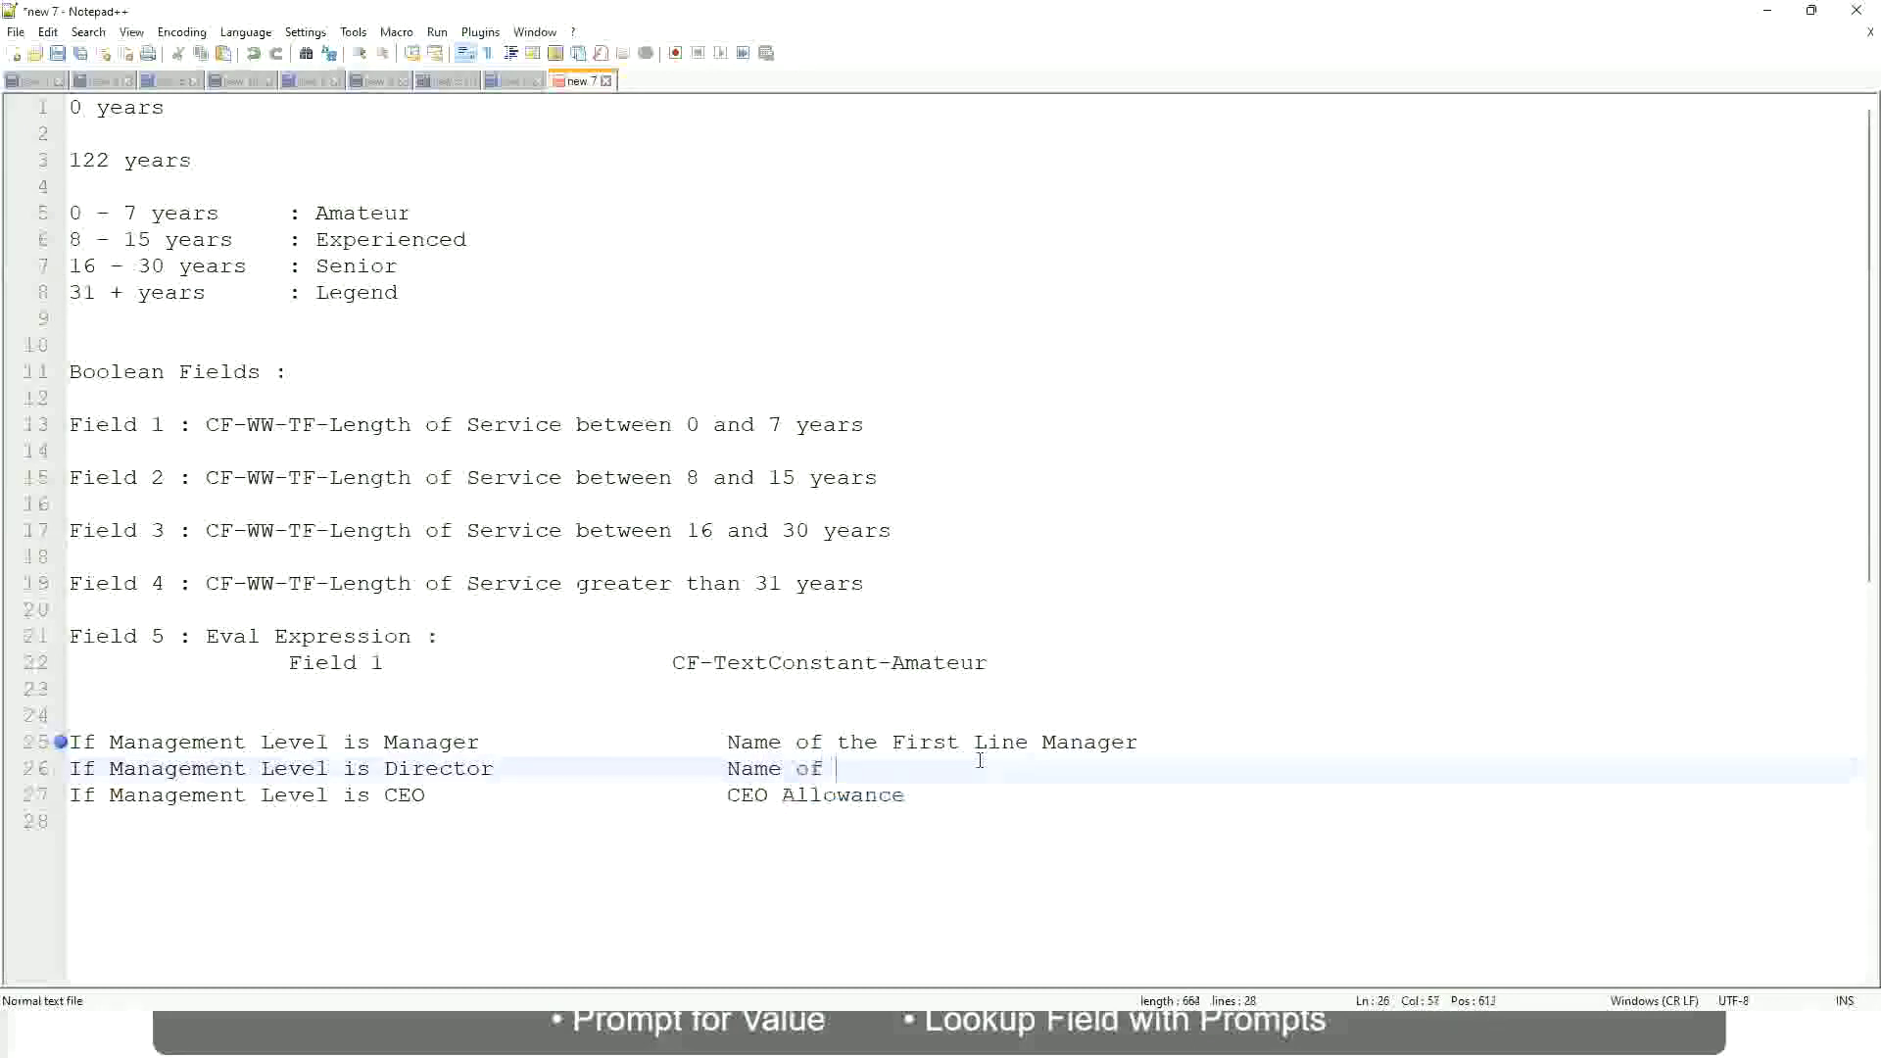
type("Firs")
key("Return")
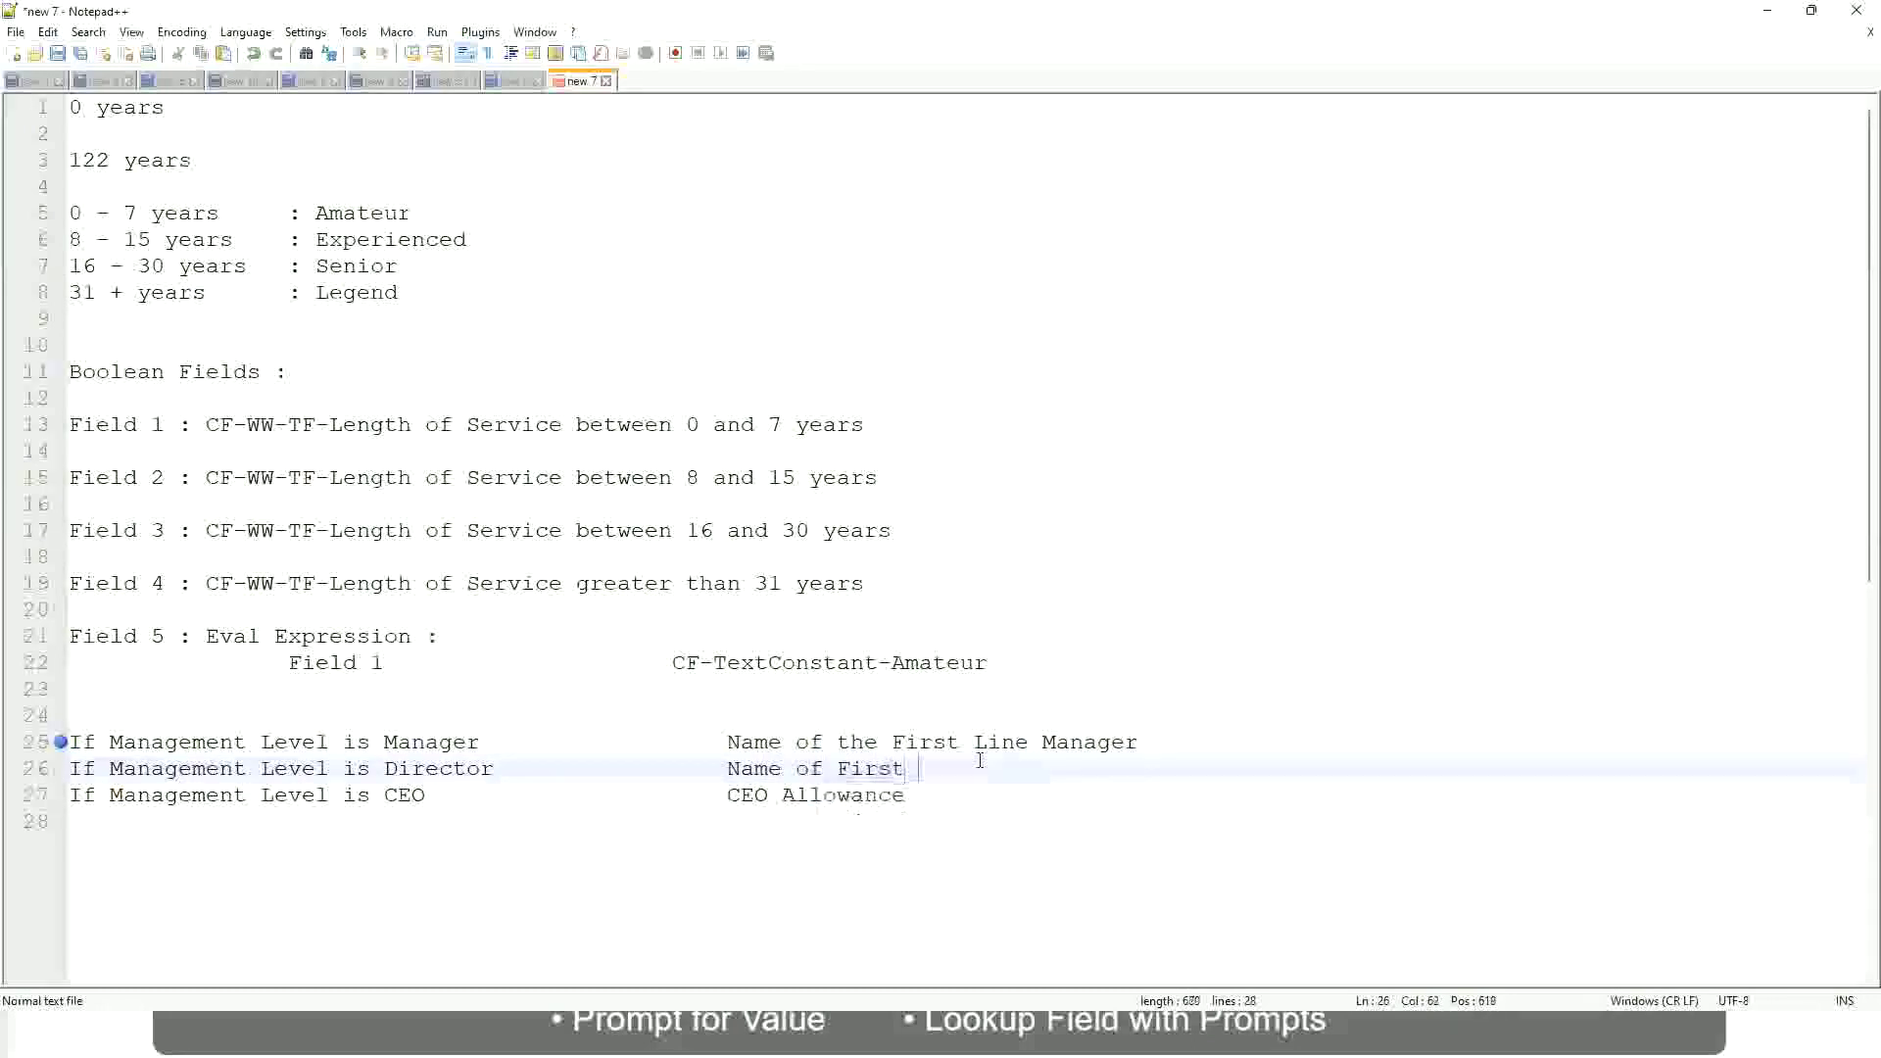
key("BackSpace")
key("BackSpace")
key("BackSpace")
key("BackSpace")
key("BackSpace")
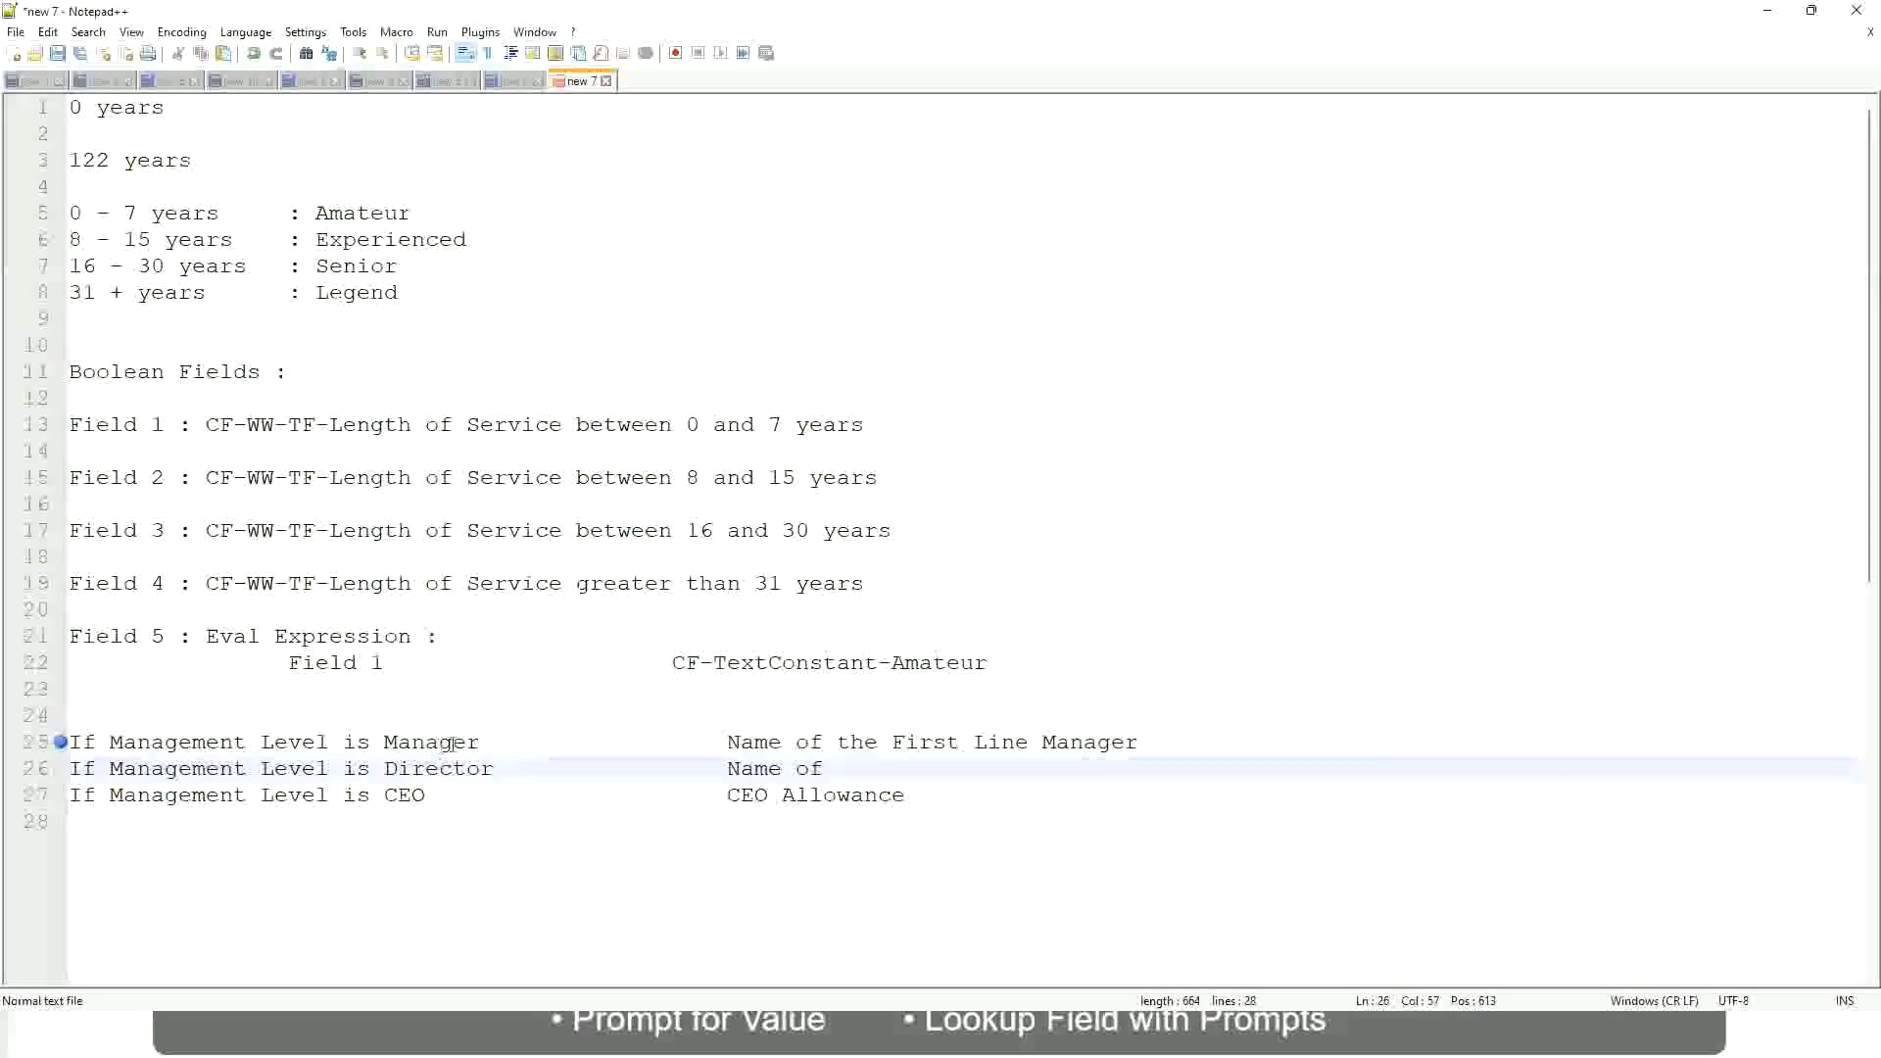
Change "First" to "Second" in the Manager rule's result and complete the Director rule's result with "Manager".
double_click(922, 742)
type("Second")
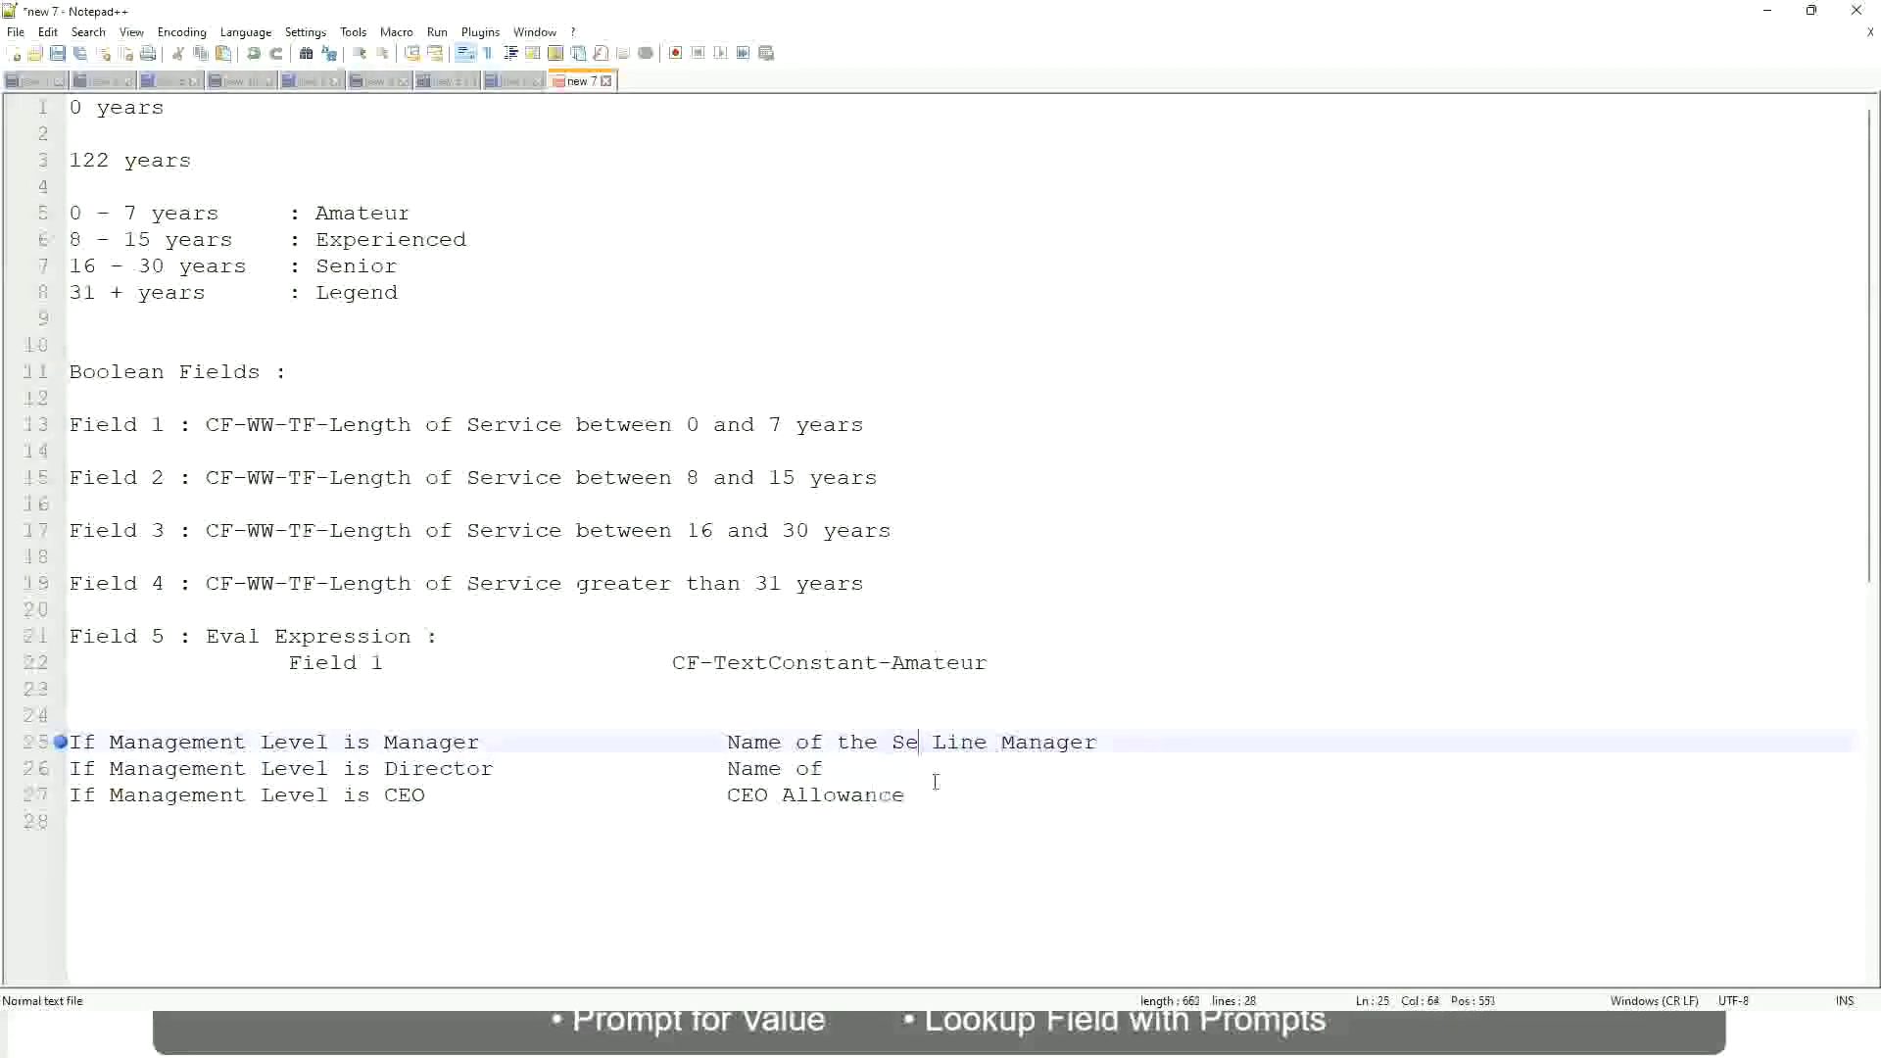
key("BackSpace")
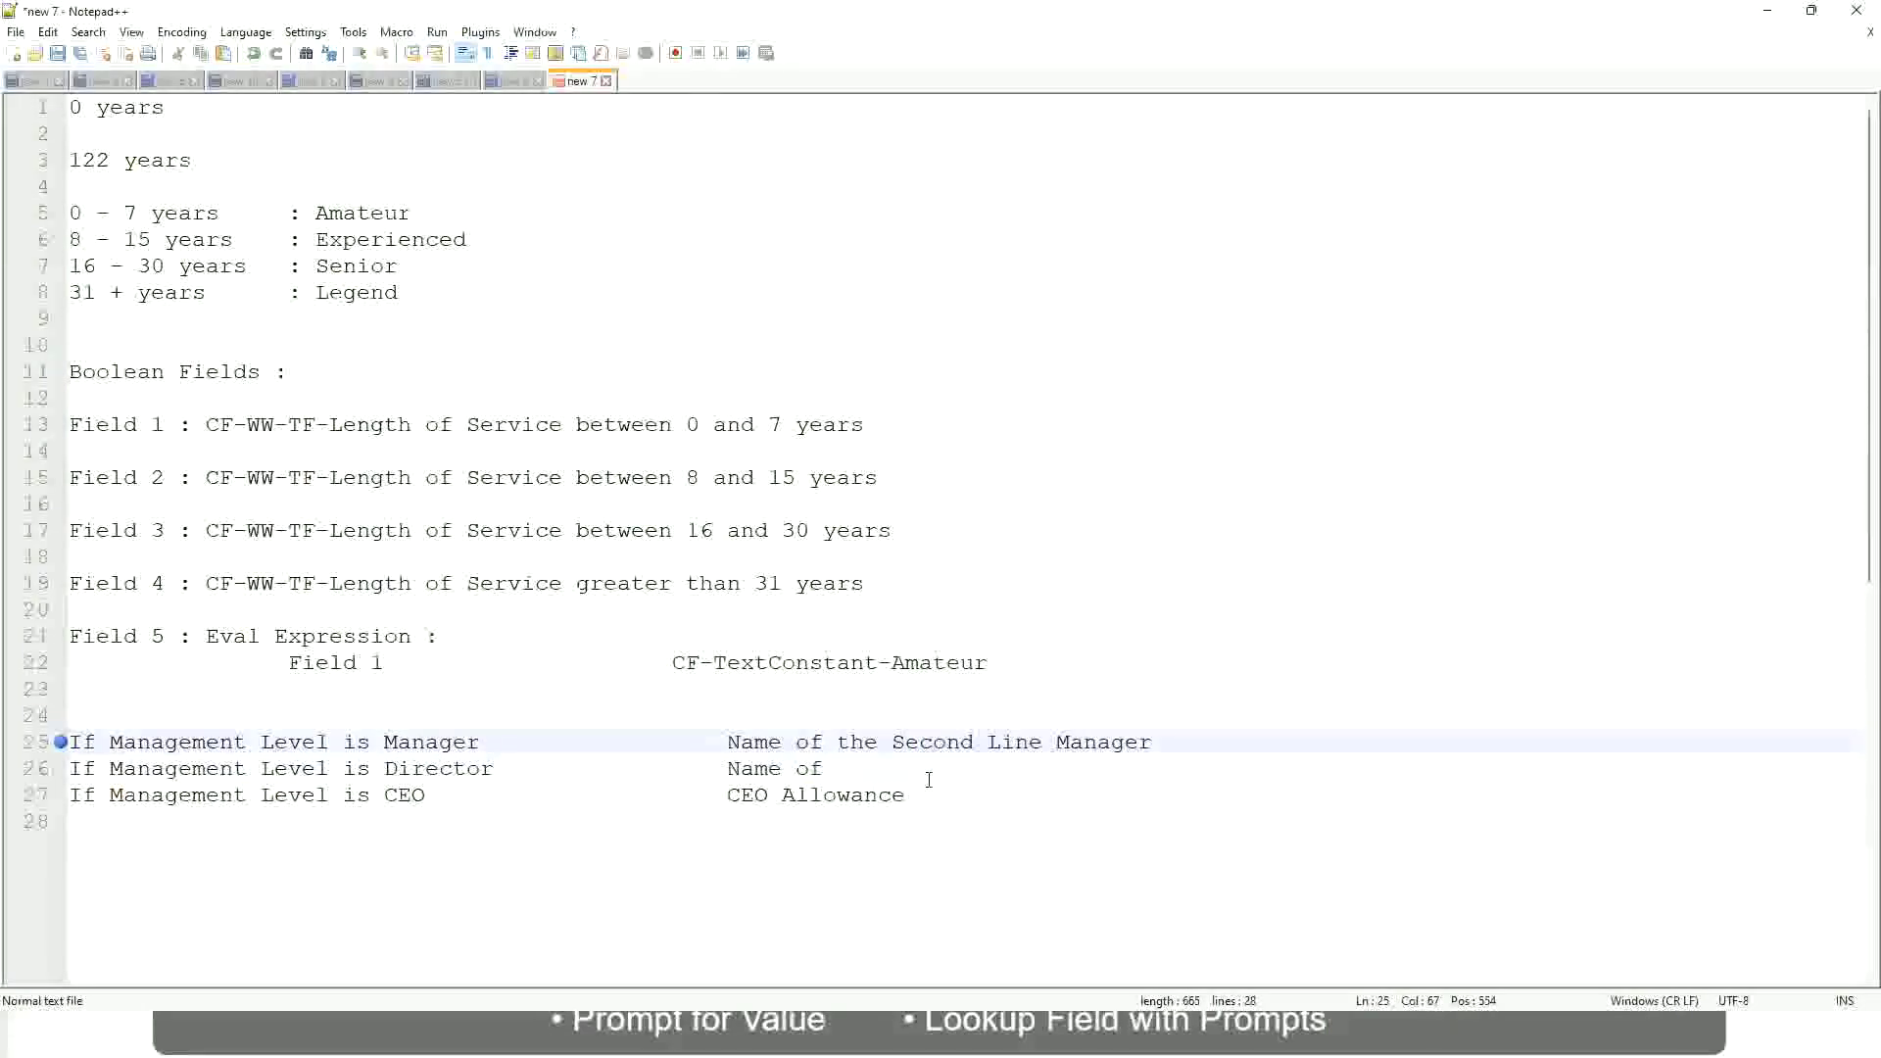
left_click(852, 769)
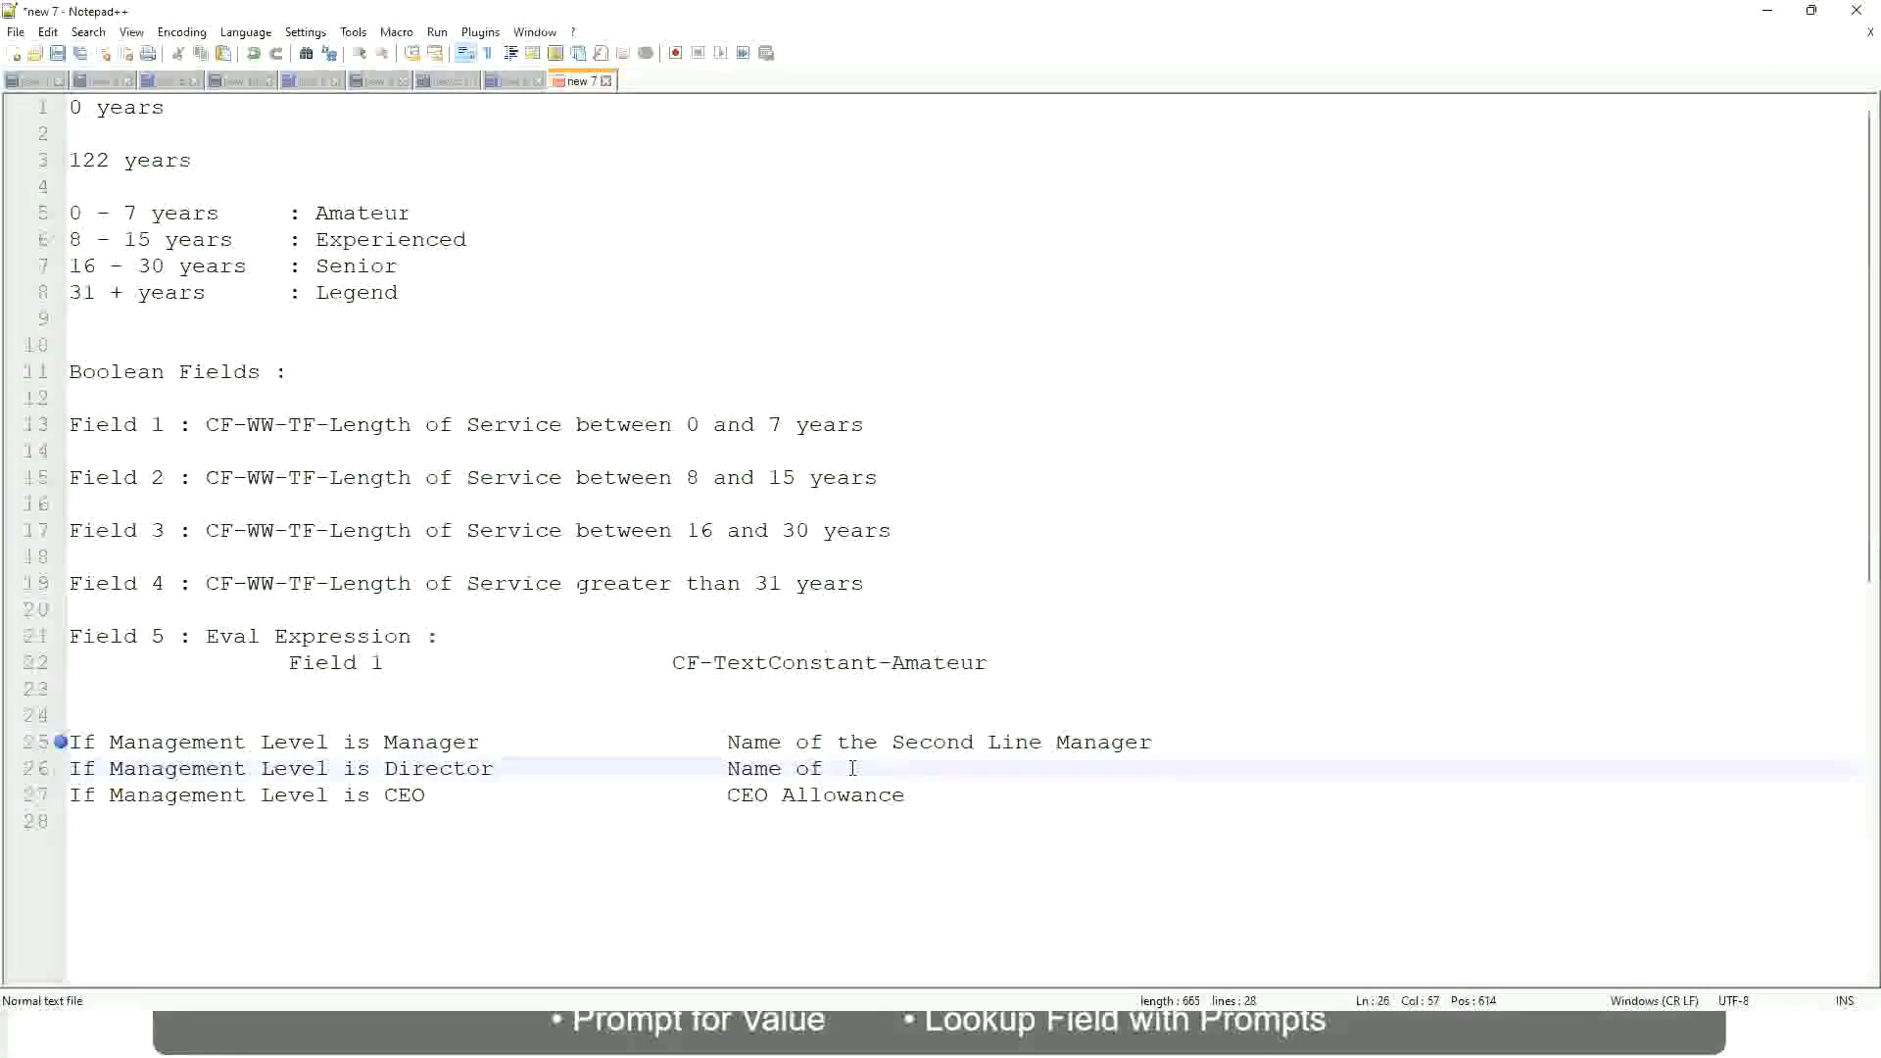
type("Manager")
Replace the CEO rule's result on line 27 with "name of CEO/Himself/Herself".
left_click(470, 795)
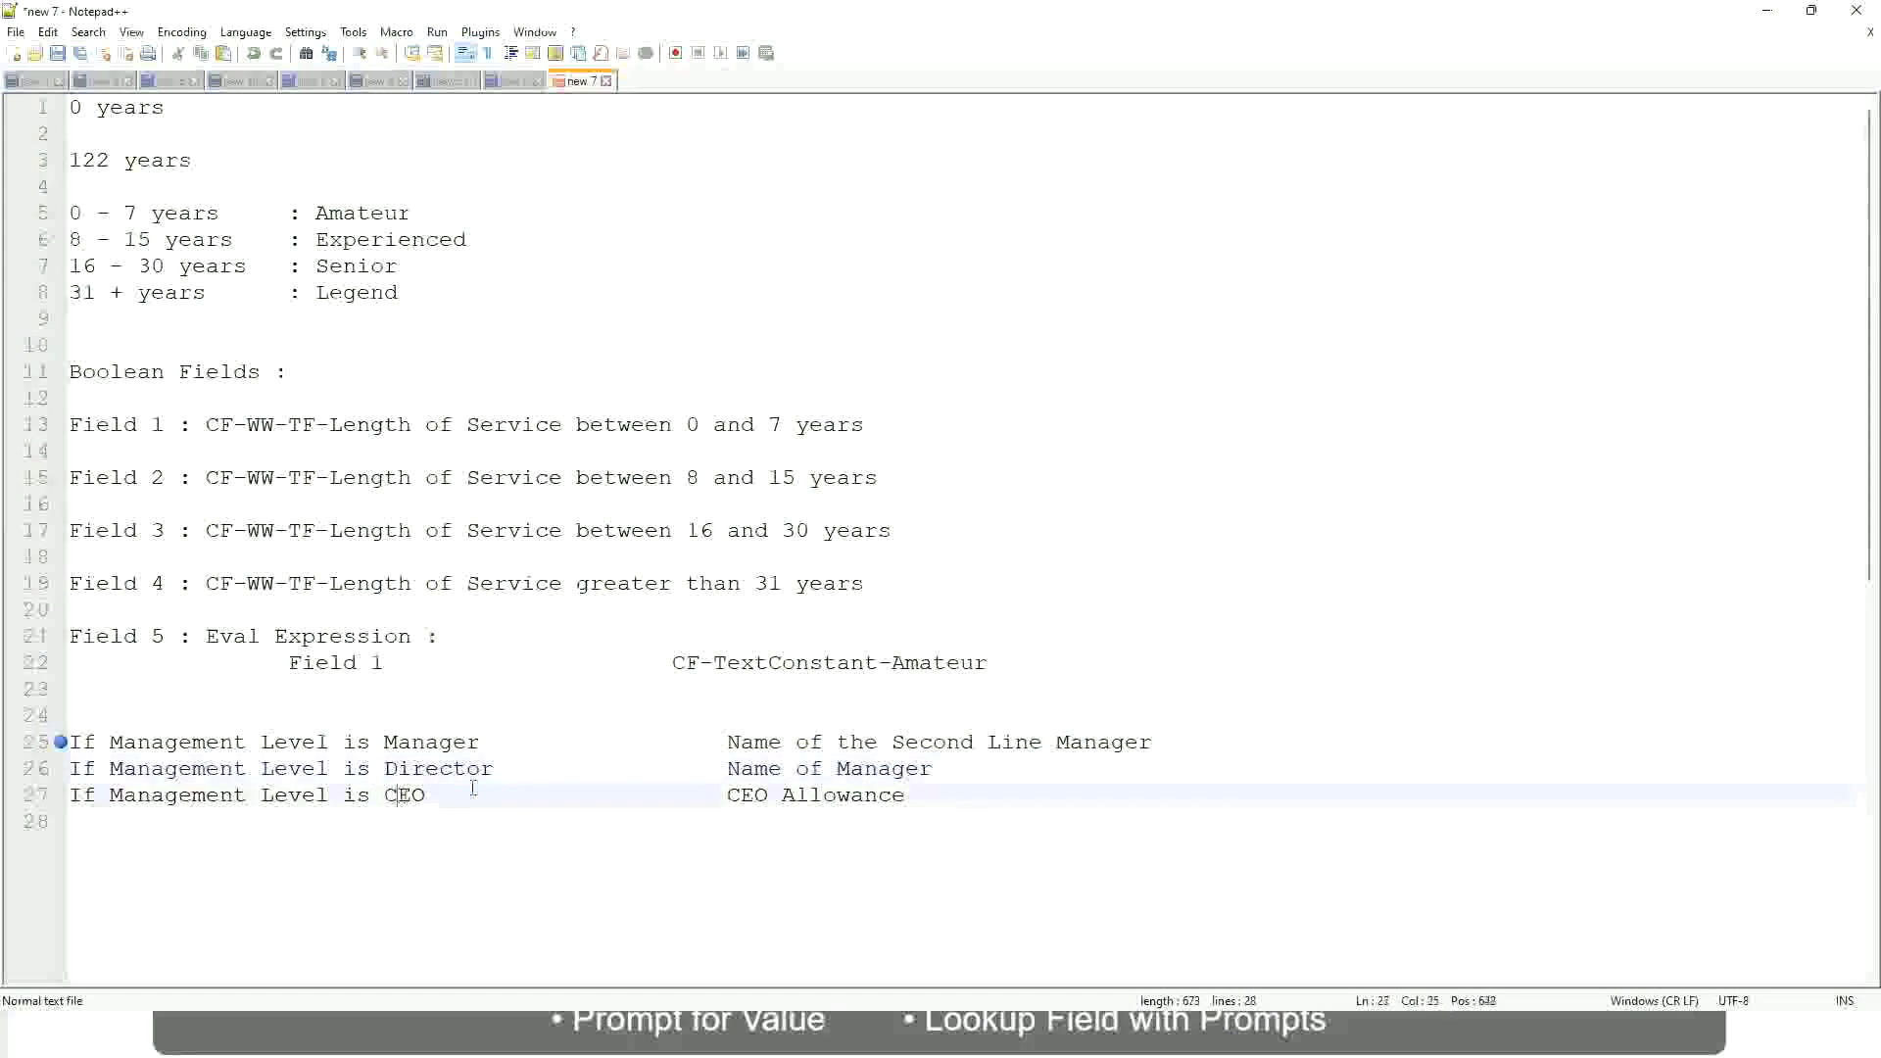
left_click_drag(727, 795, 931, 794)
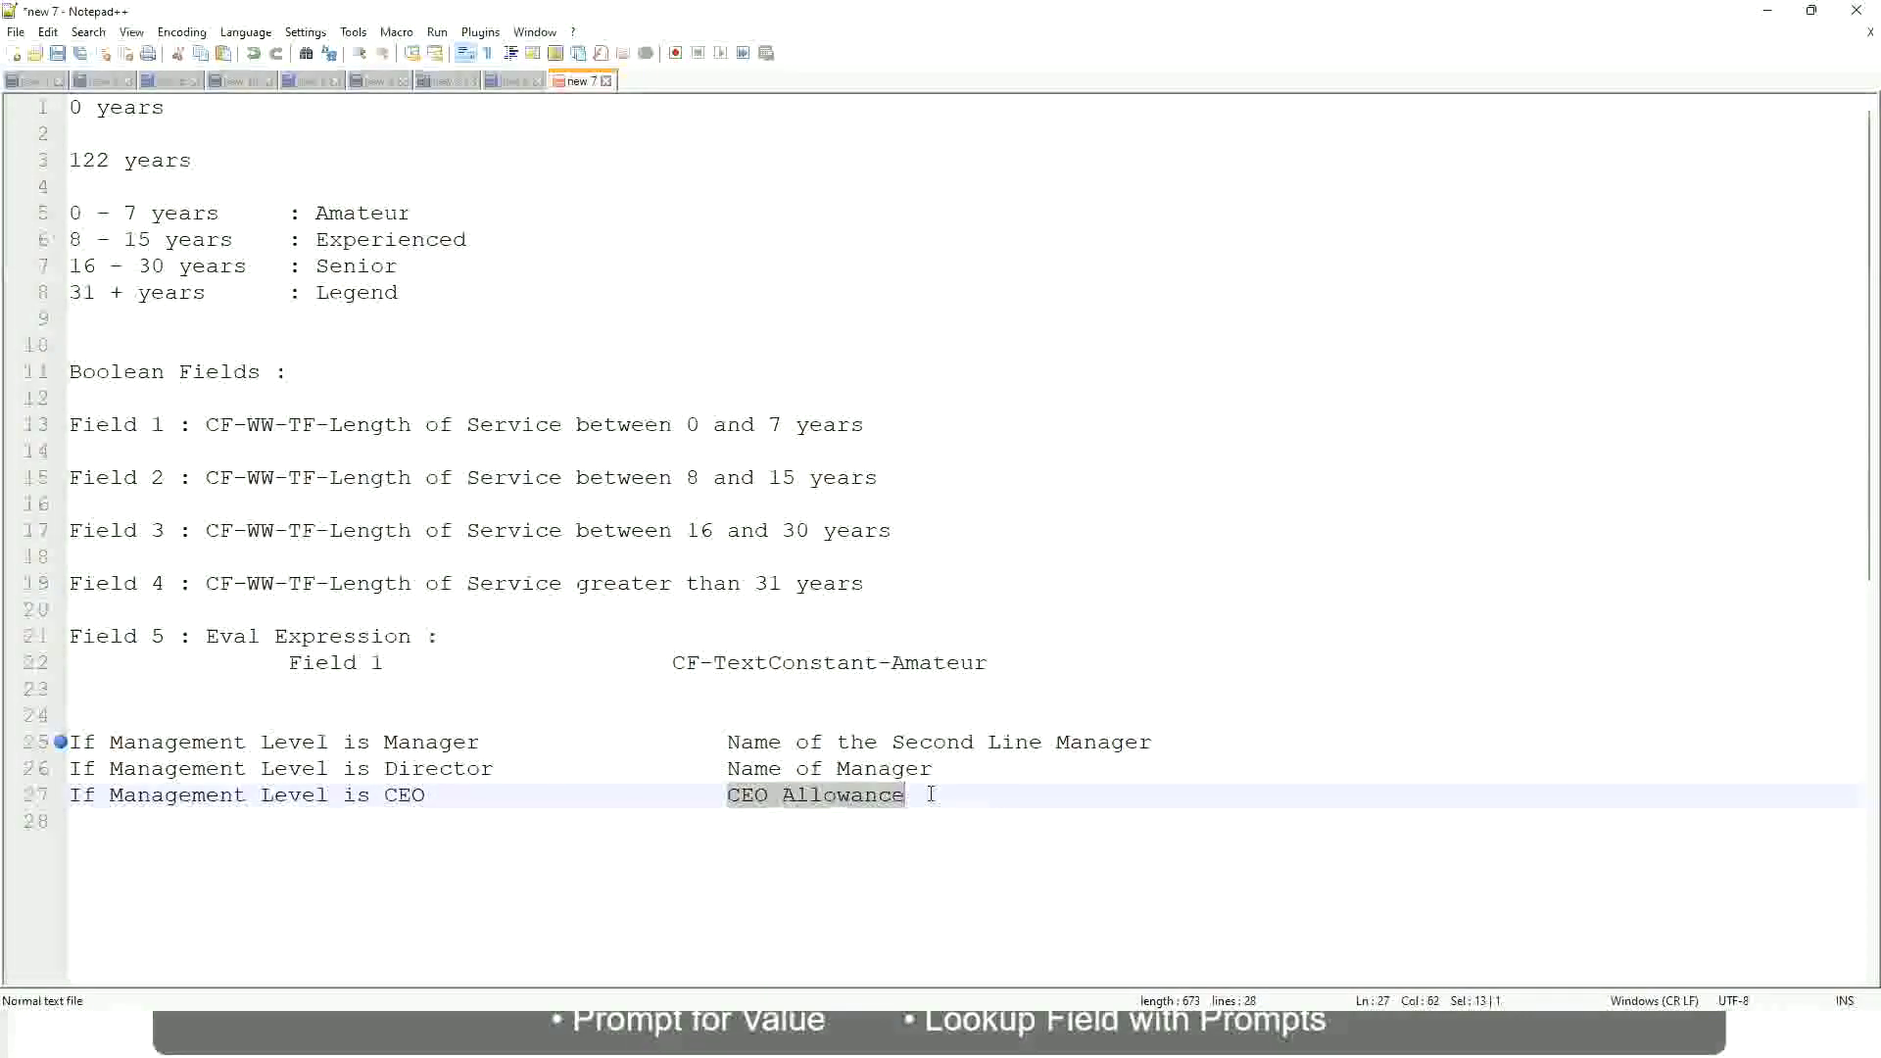
type("name of CEO")
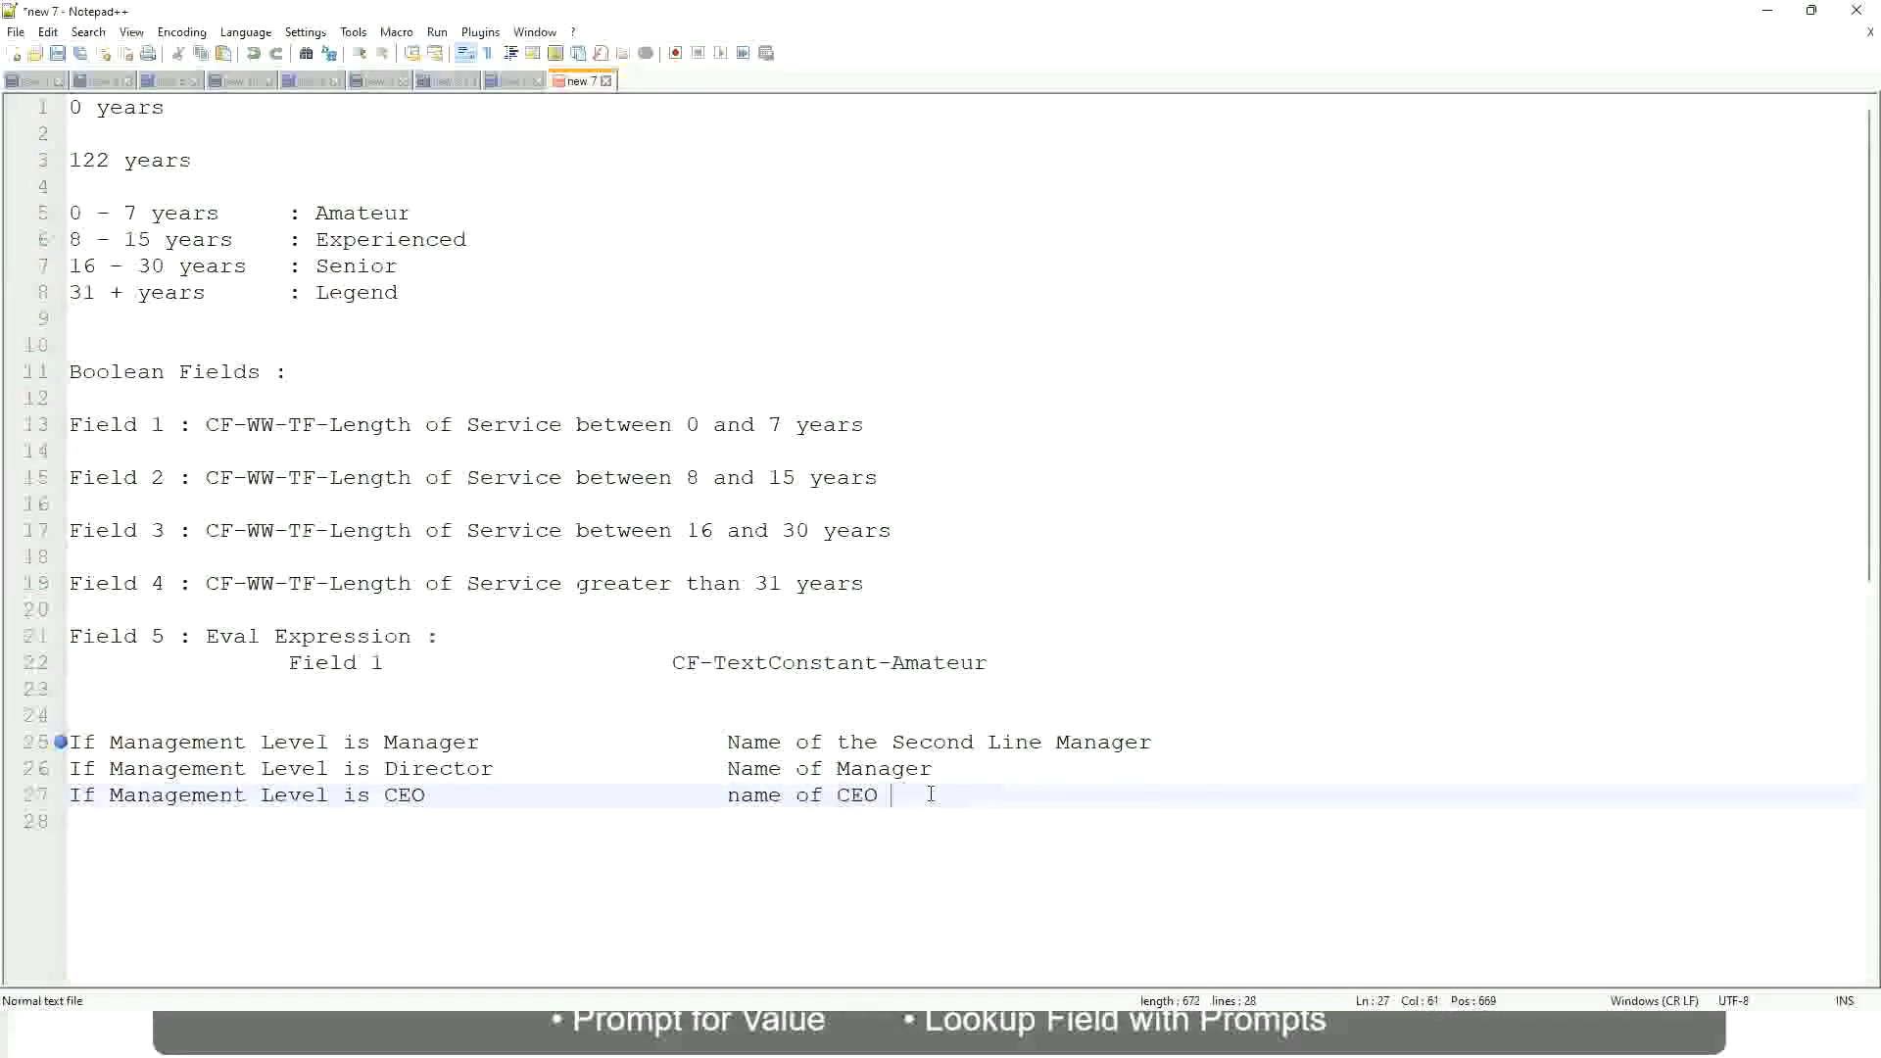
type("/Himself/Herself")
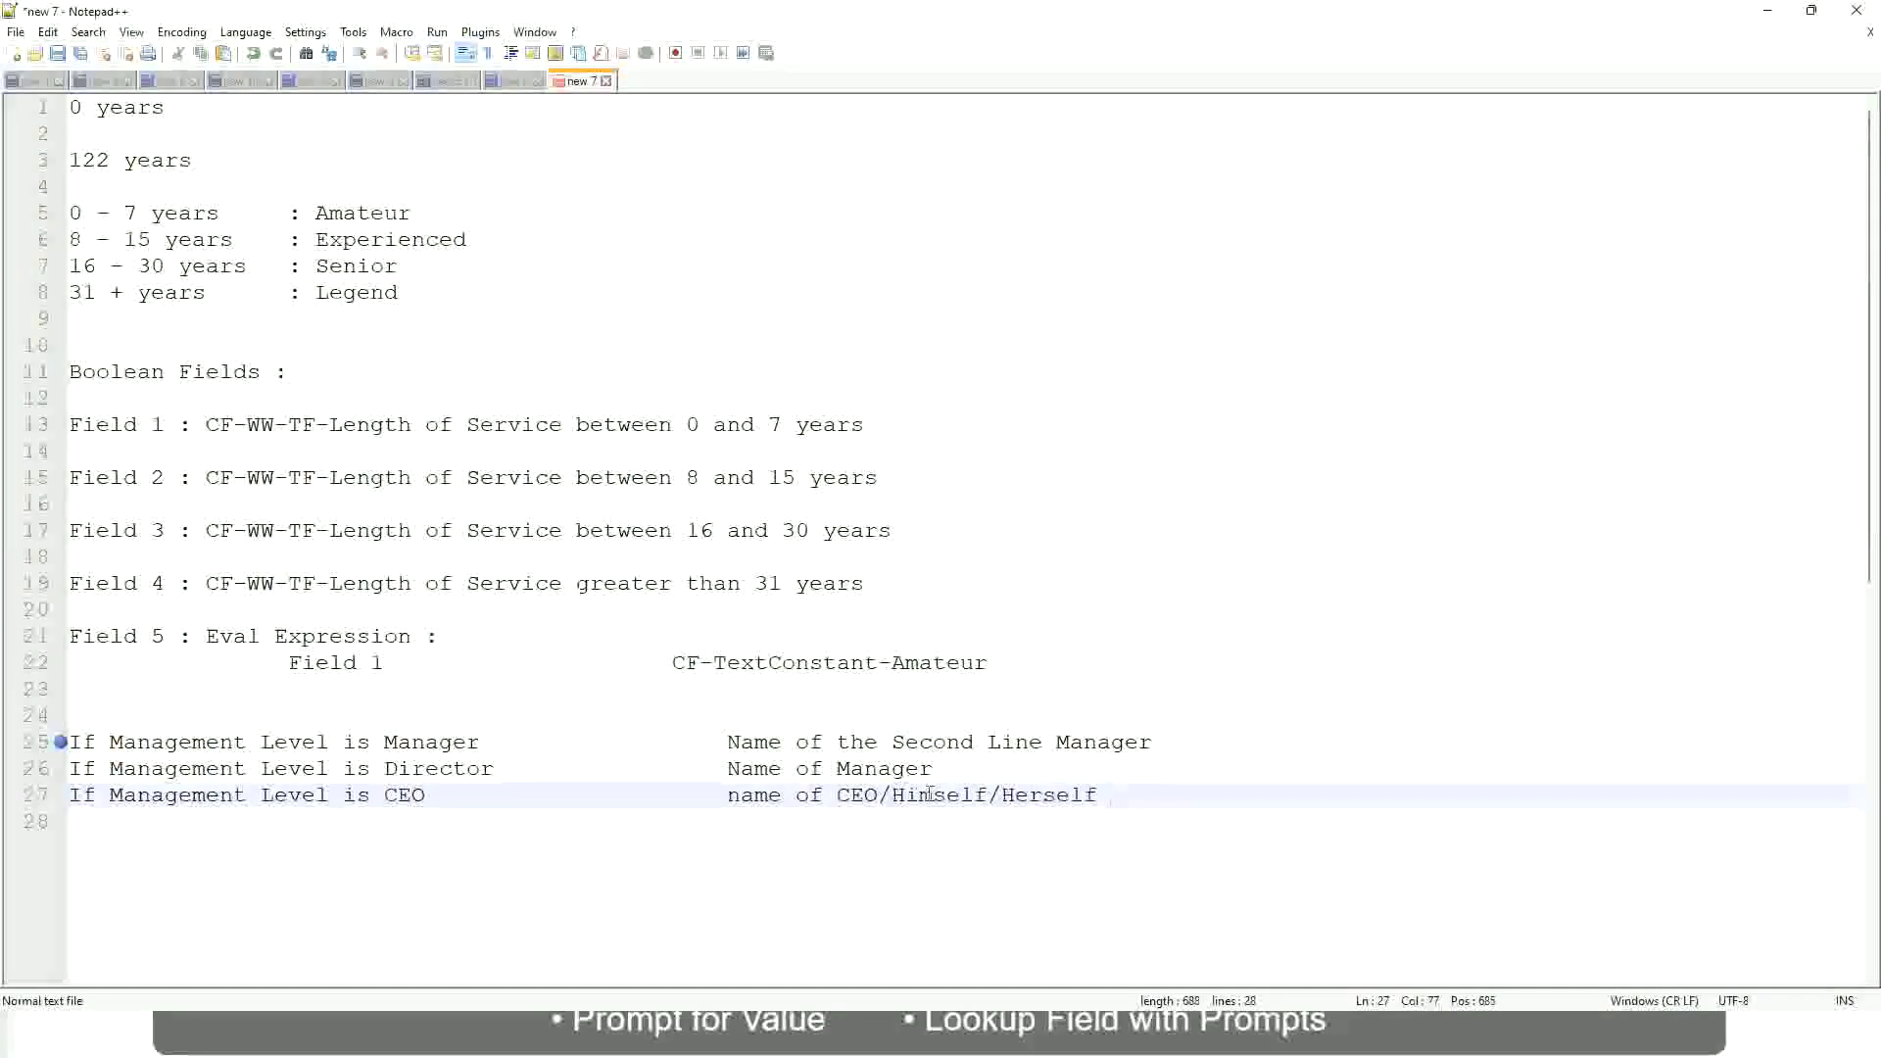
Review the management level conditions on lines 25 to 27 and the name result assigned to each.
left_click(688, 805)
left_click(201, 743)
left_click(286, 744)
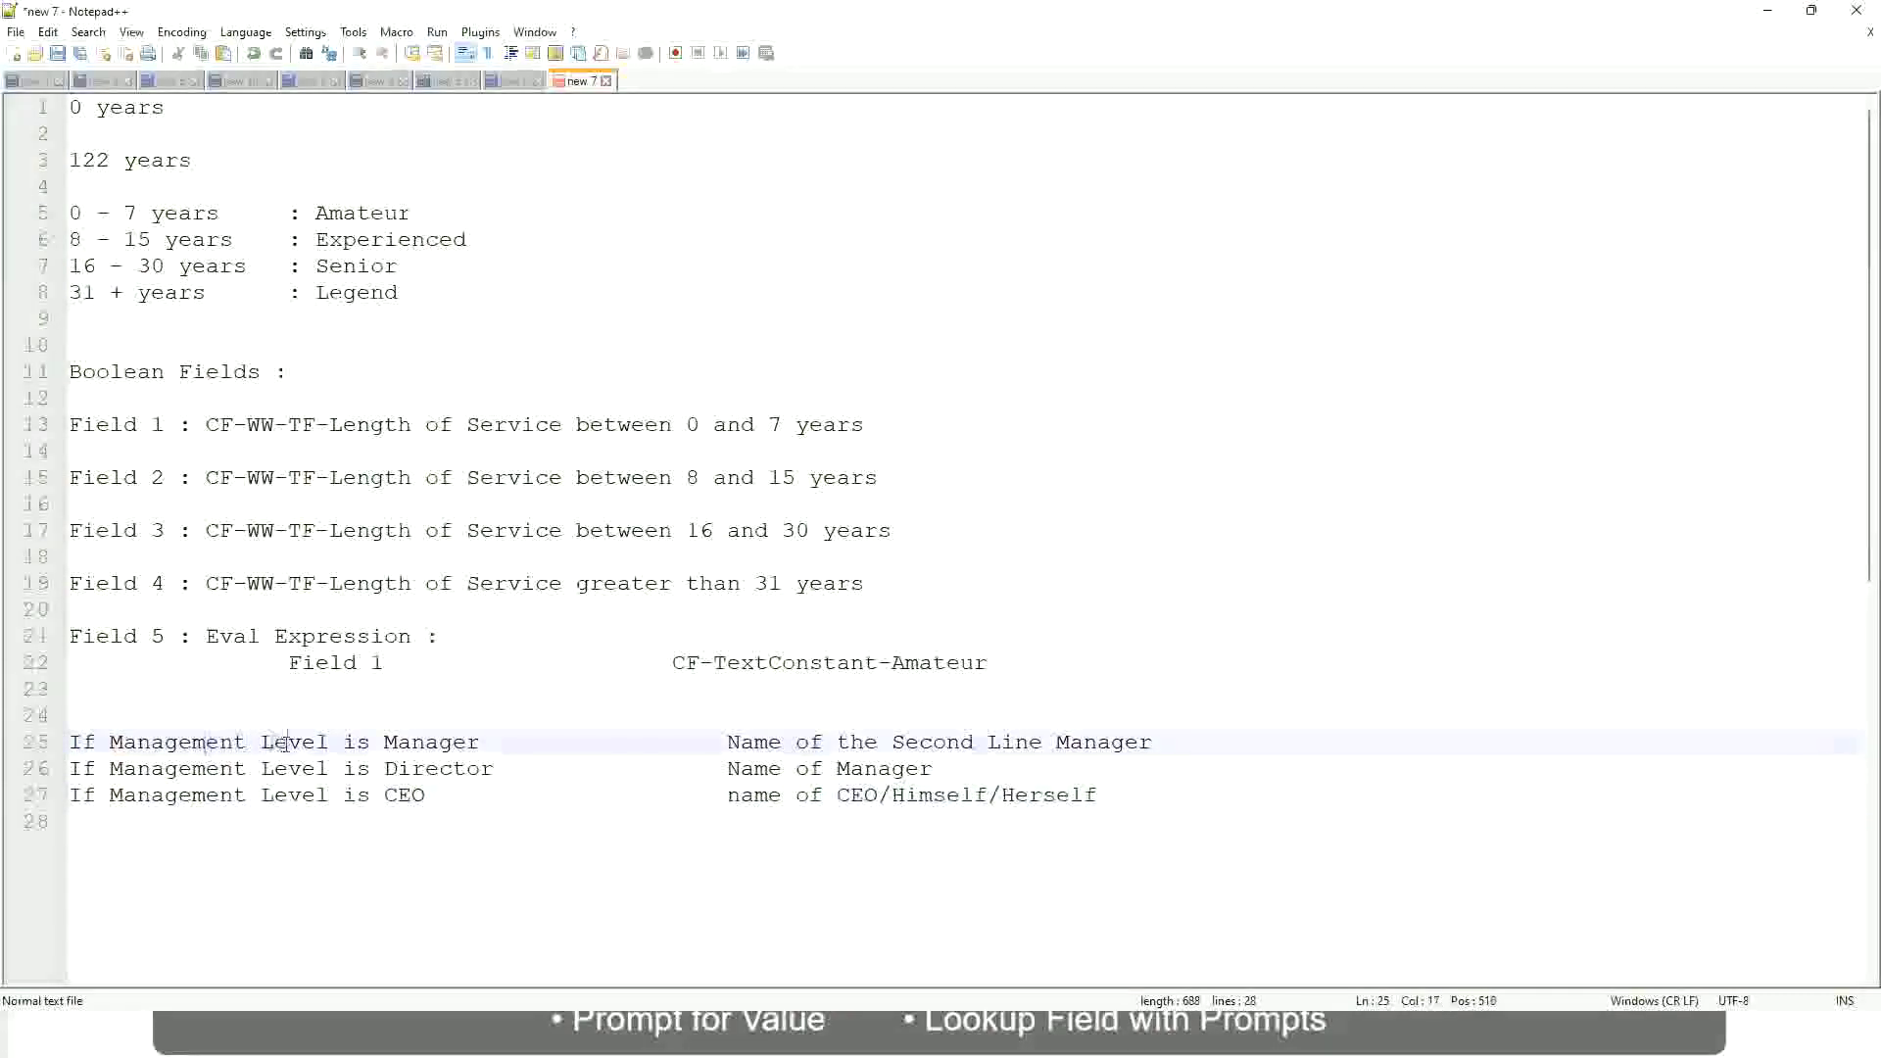
left_click(438, 742)
left_click(385, 768)
left_click(465, 768)
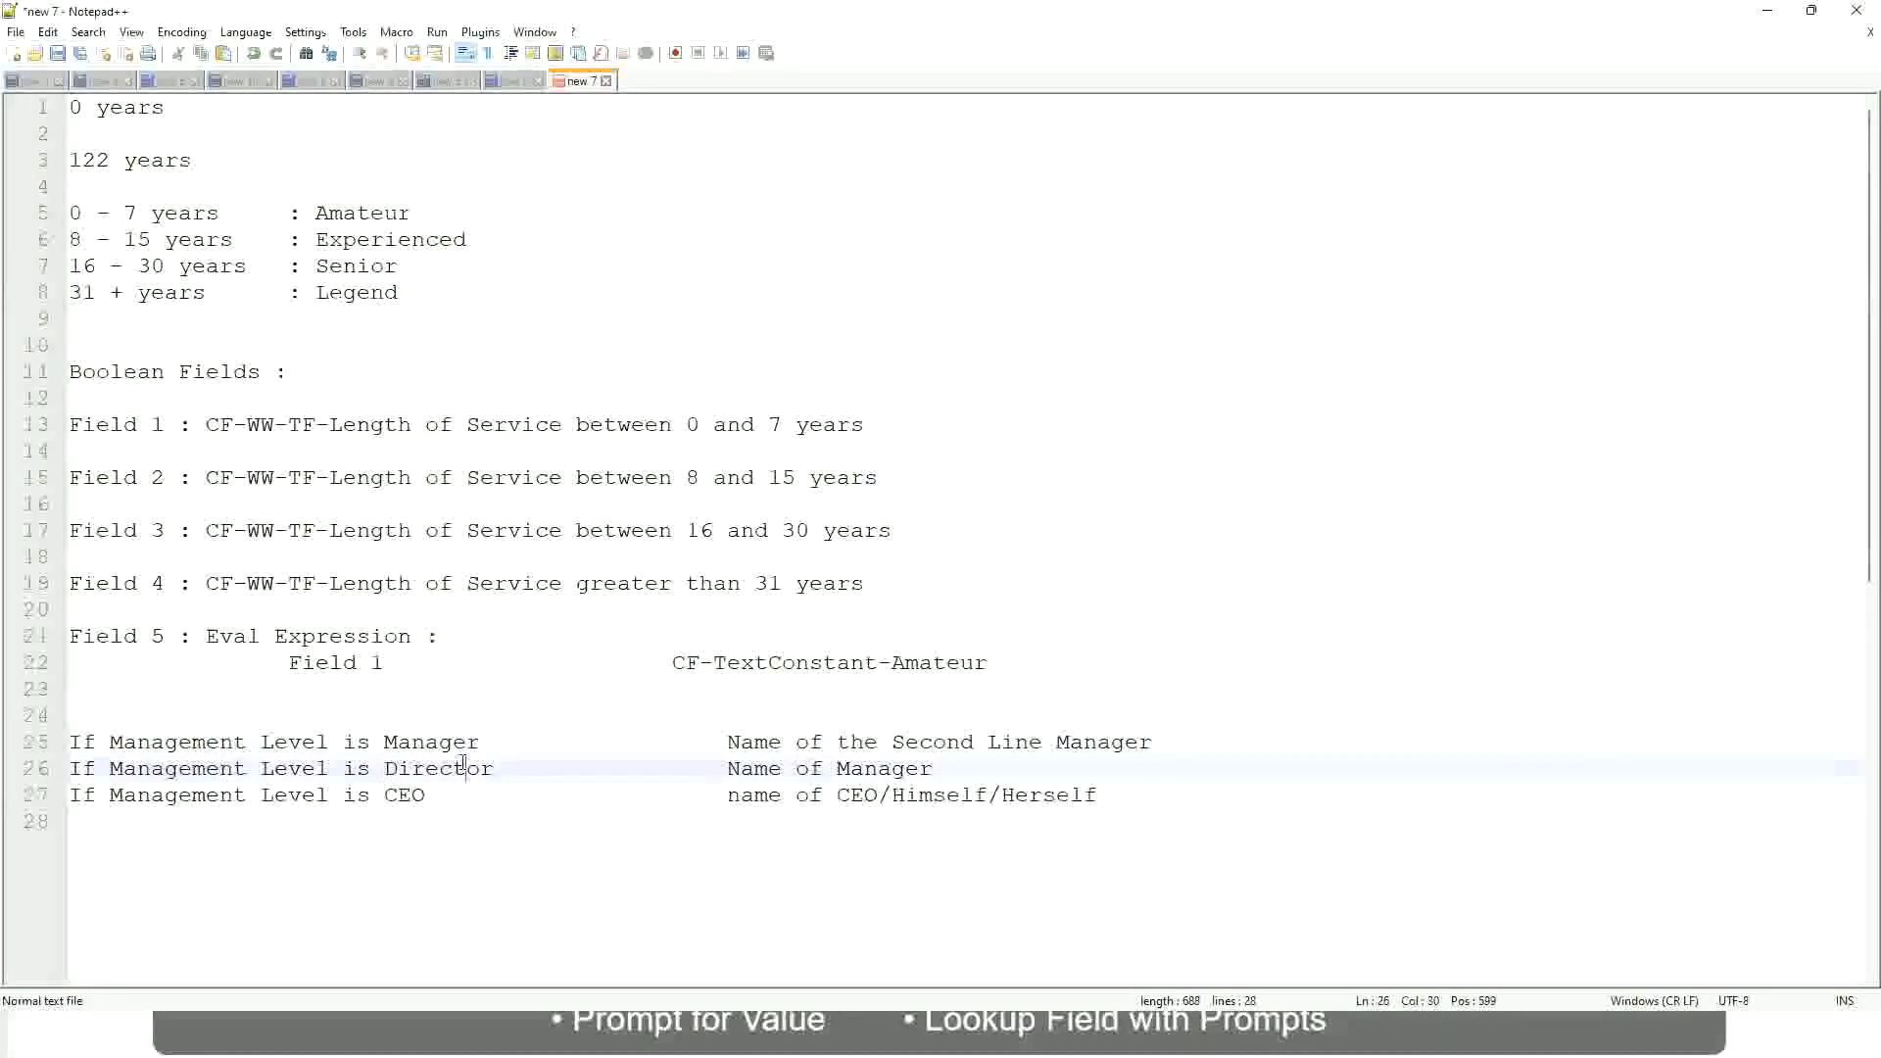
left_click(935, 768)
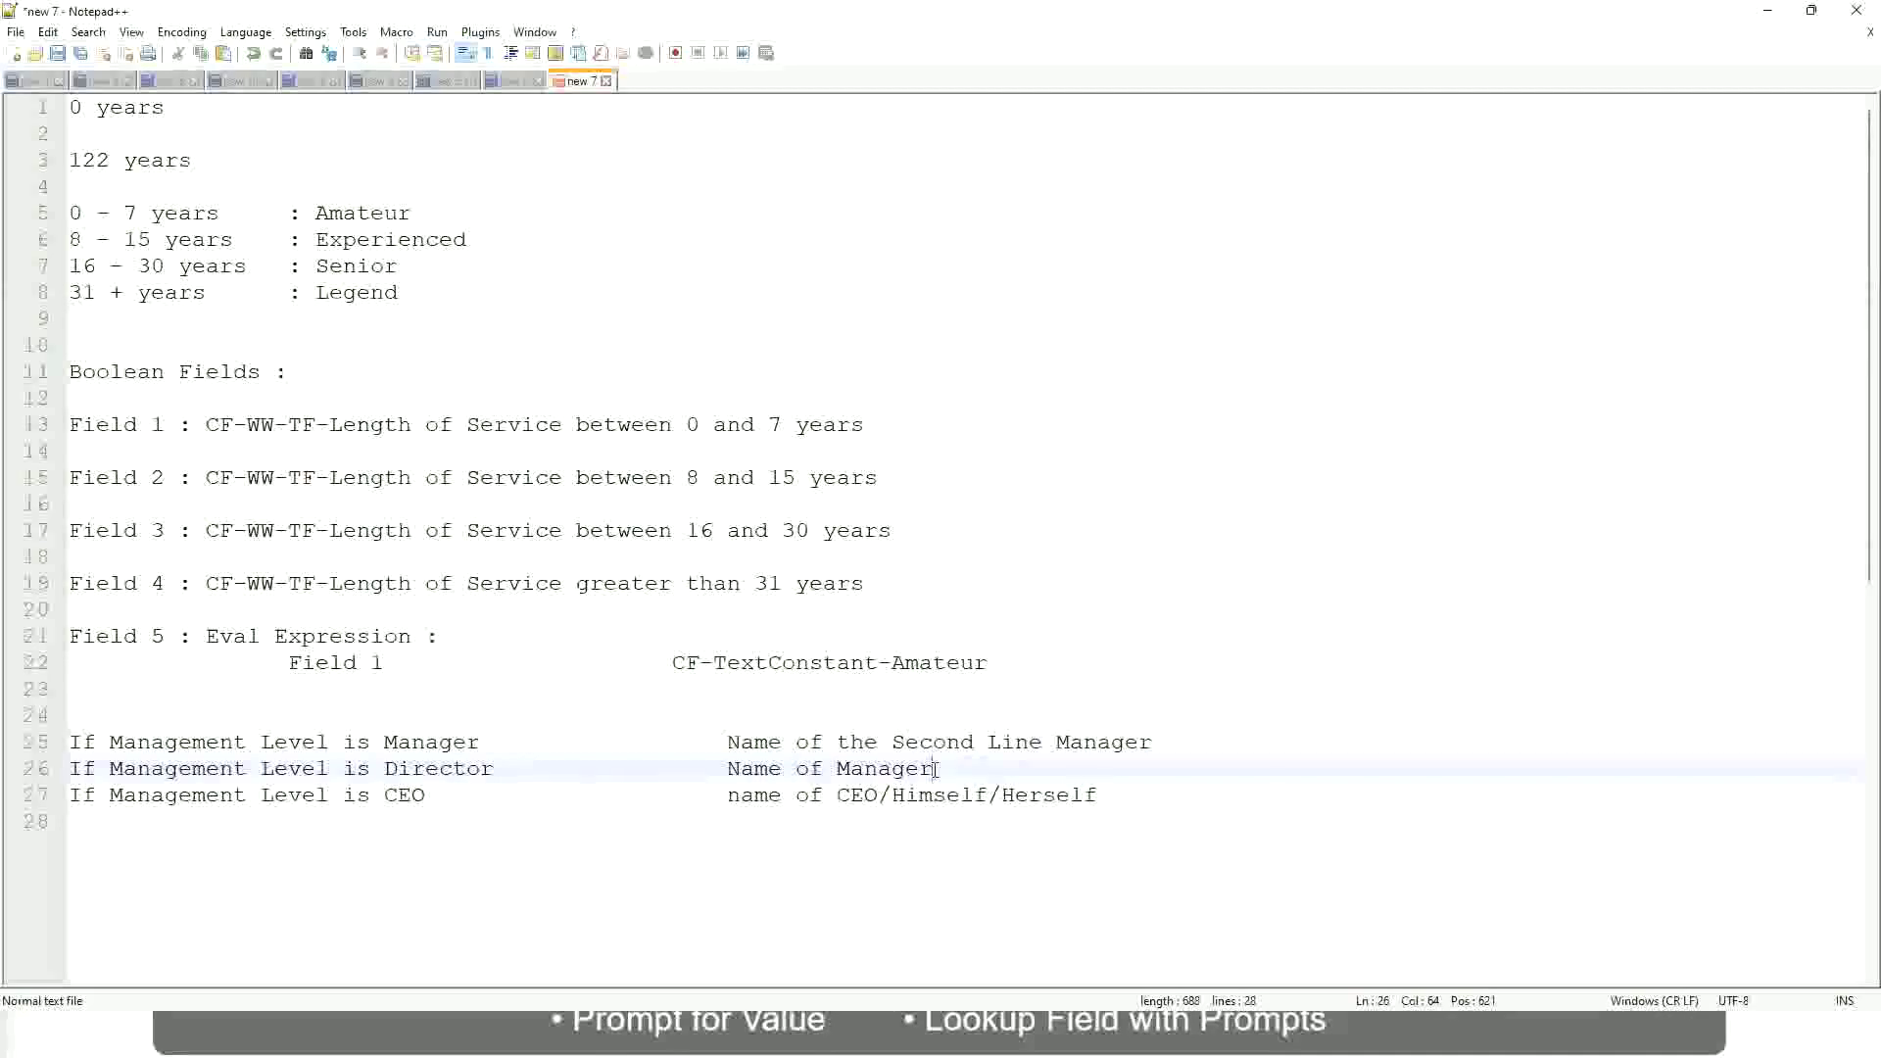
left_click(421, 771)
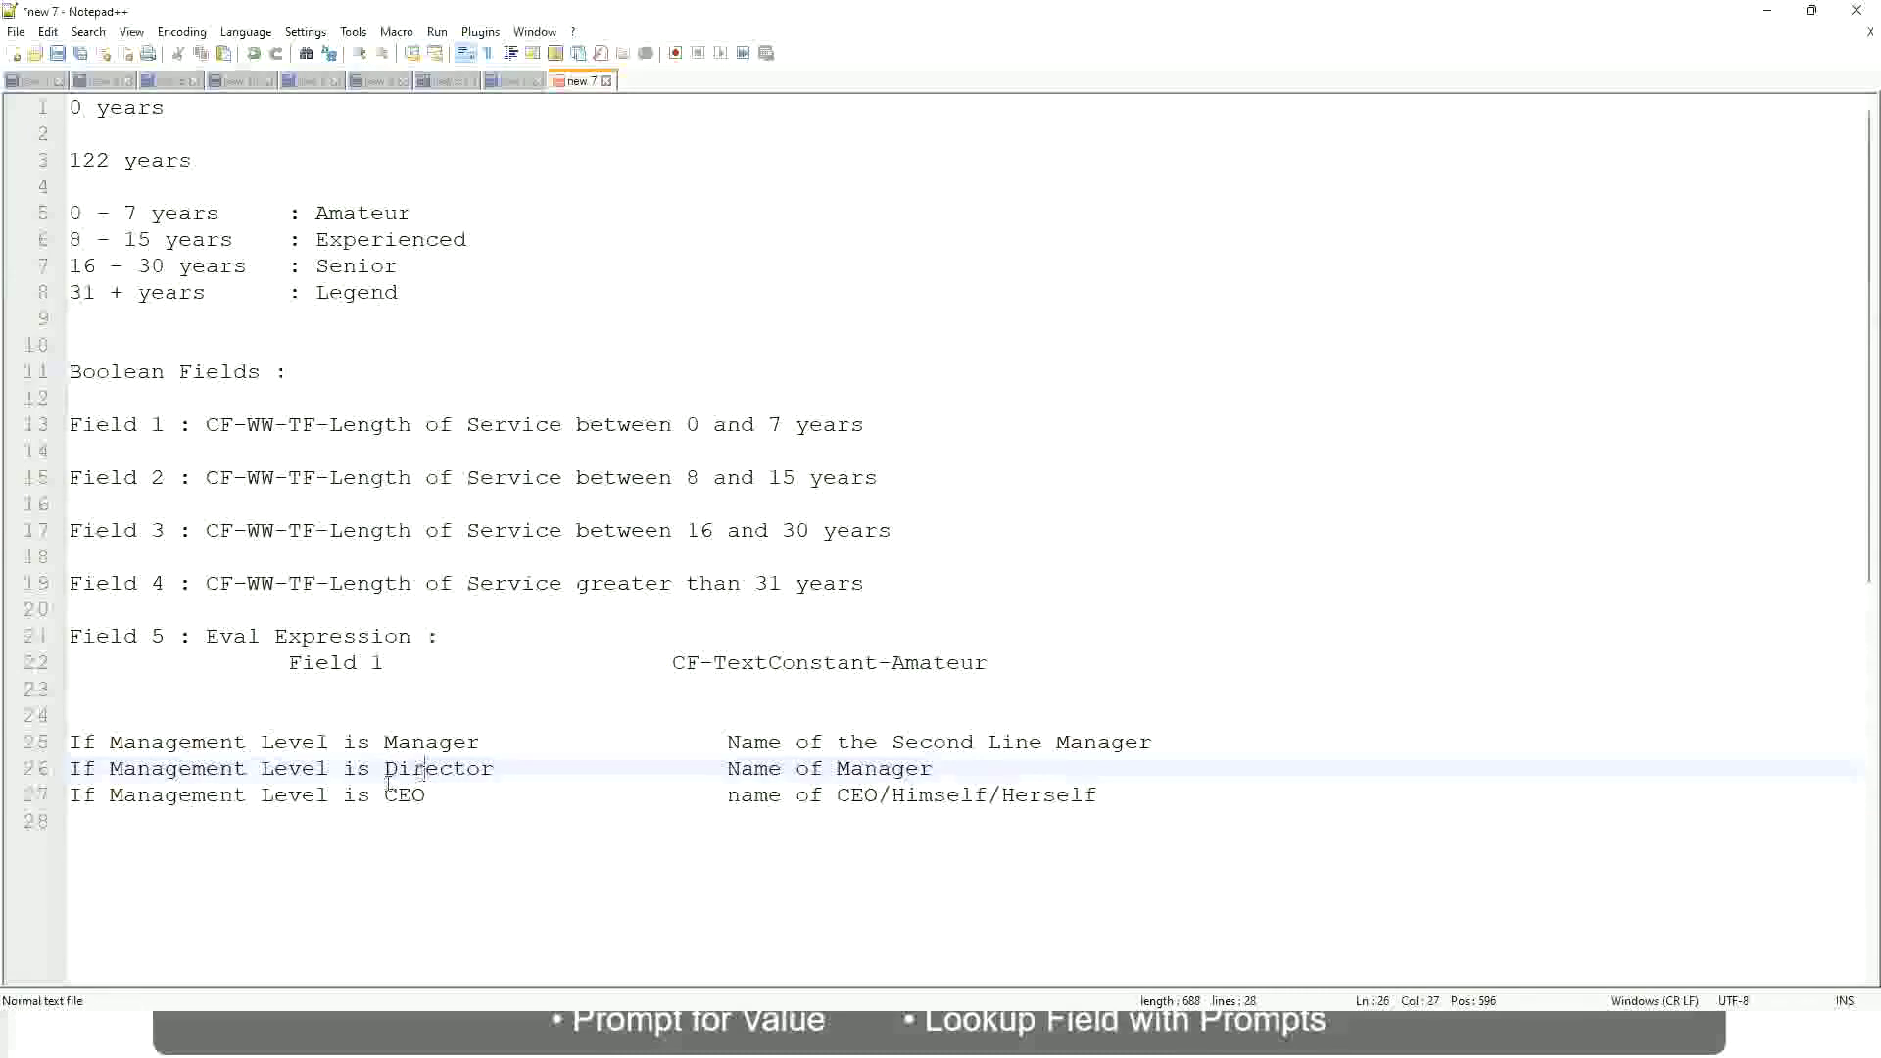
left_click(407, 797)
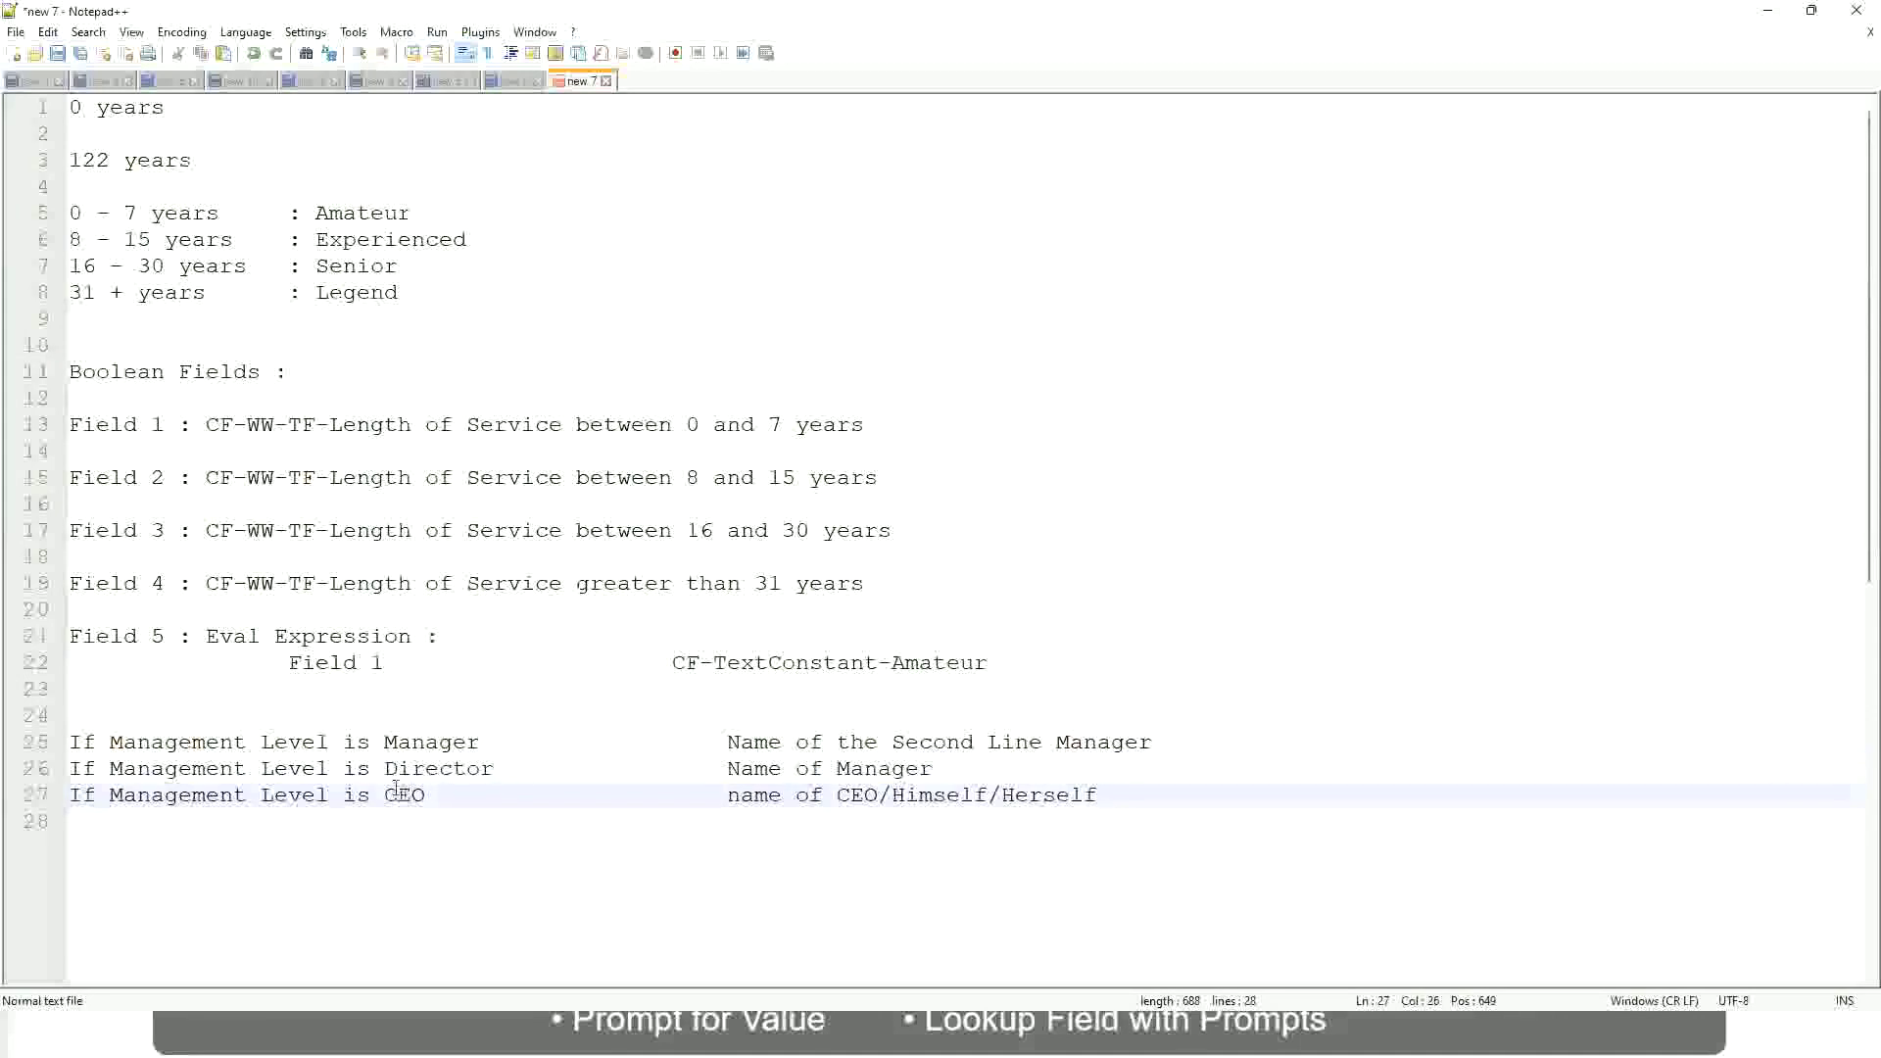
left_click(880, 802)
left_click(1107, 795)
left_click_drag(1137, 795, 67, 742)
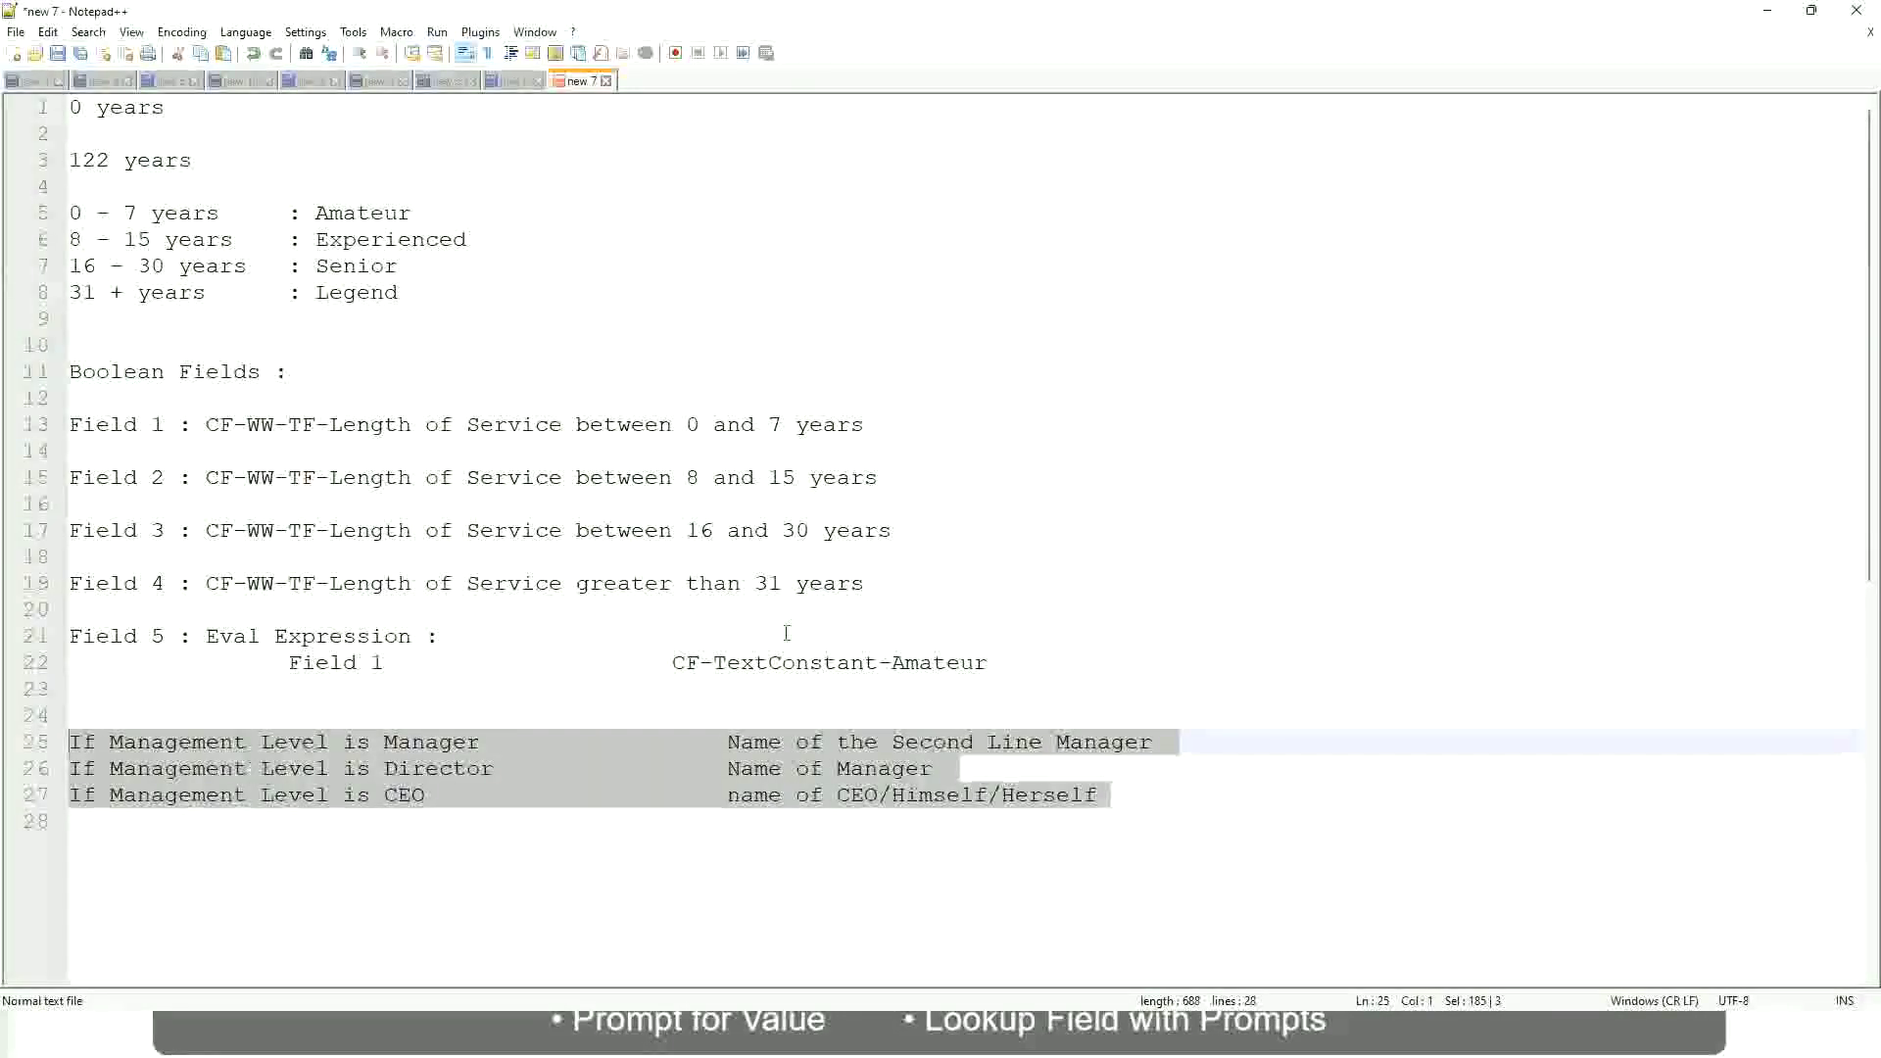
left_click(794, 742)
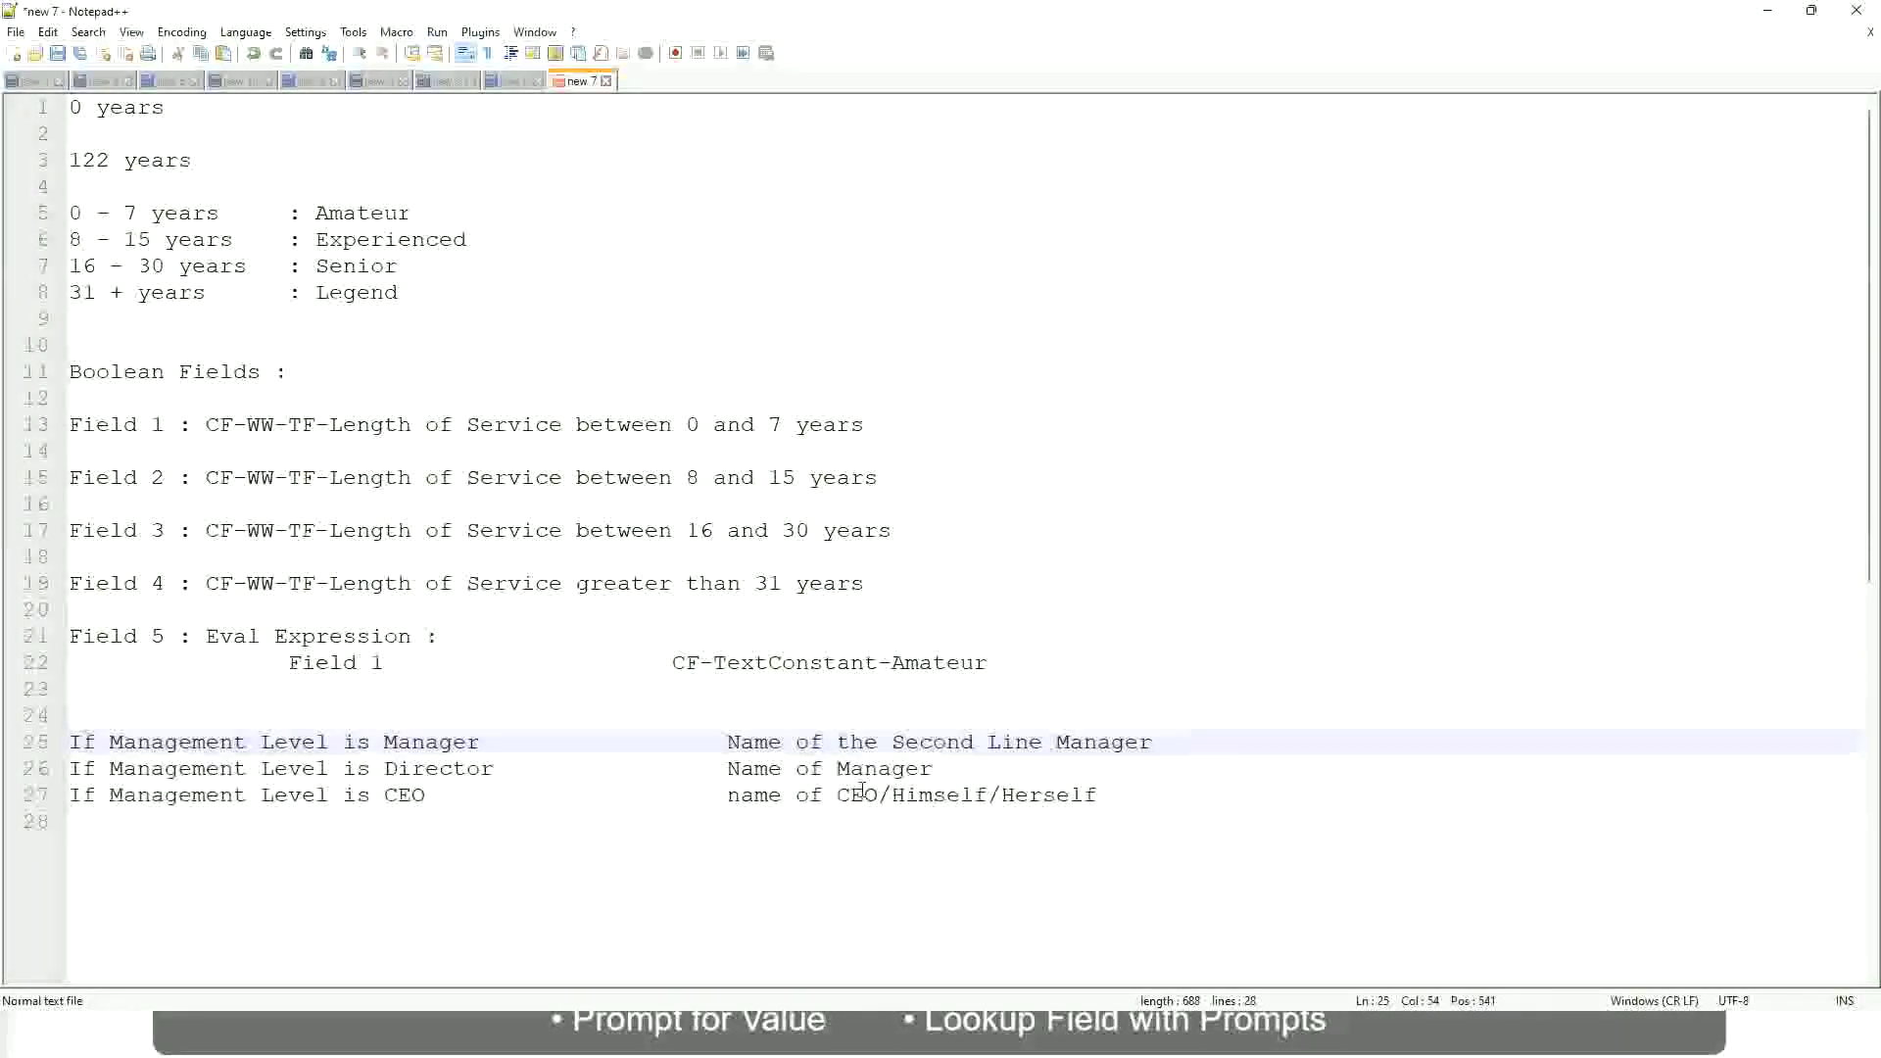
left_click(726, 741)
left_click_drag(726, 742, 1152, 742)
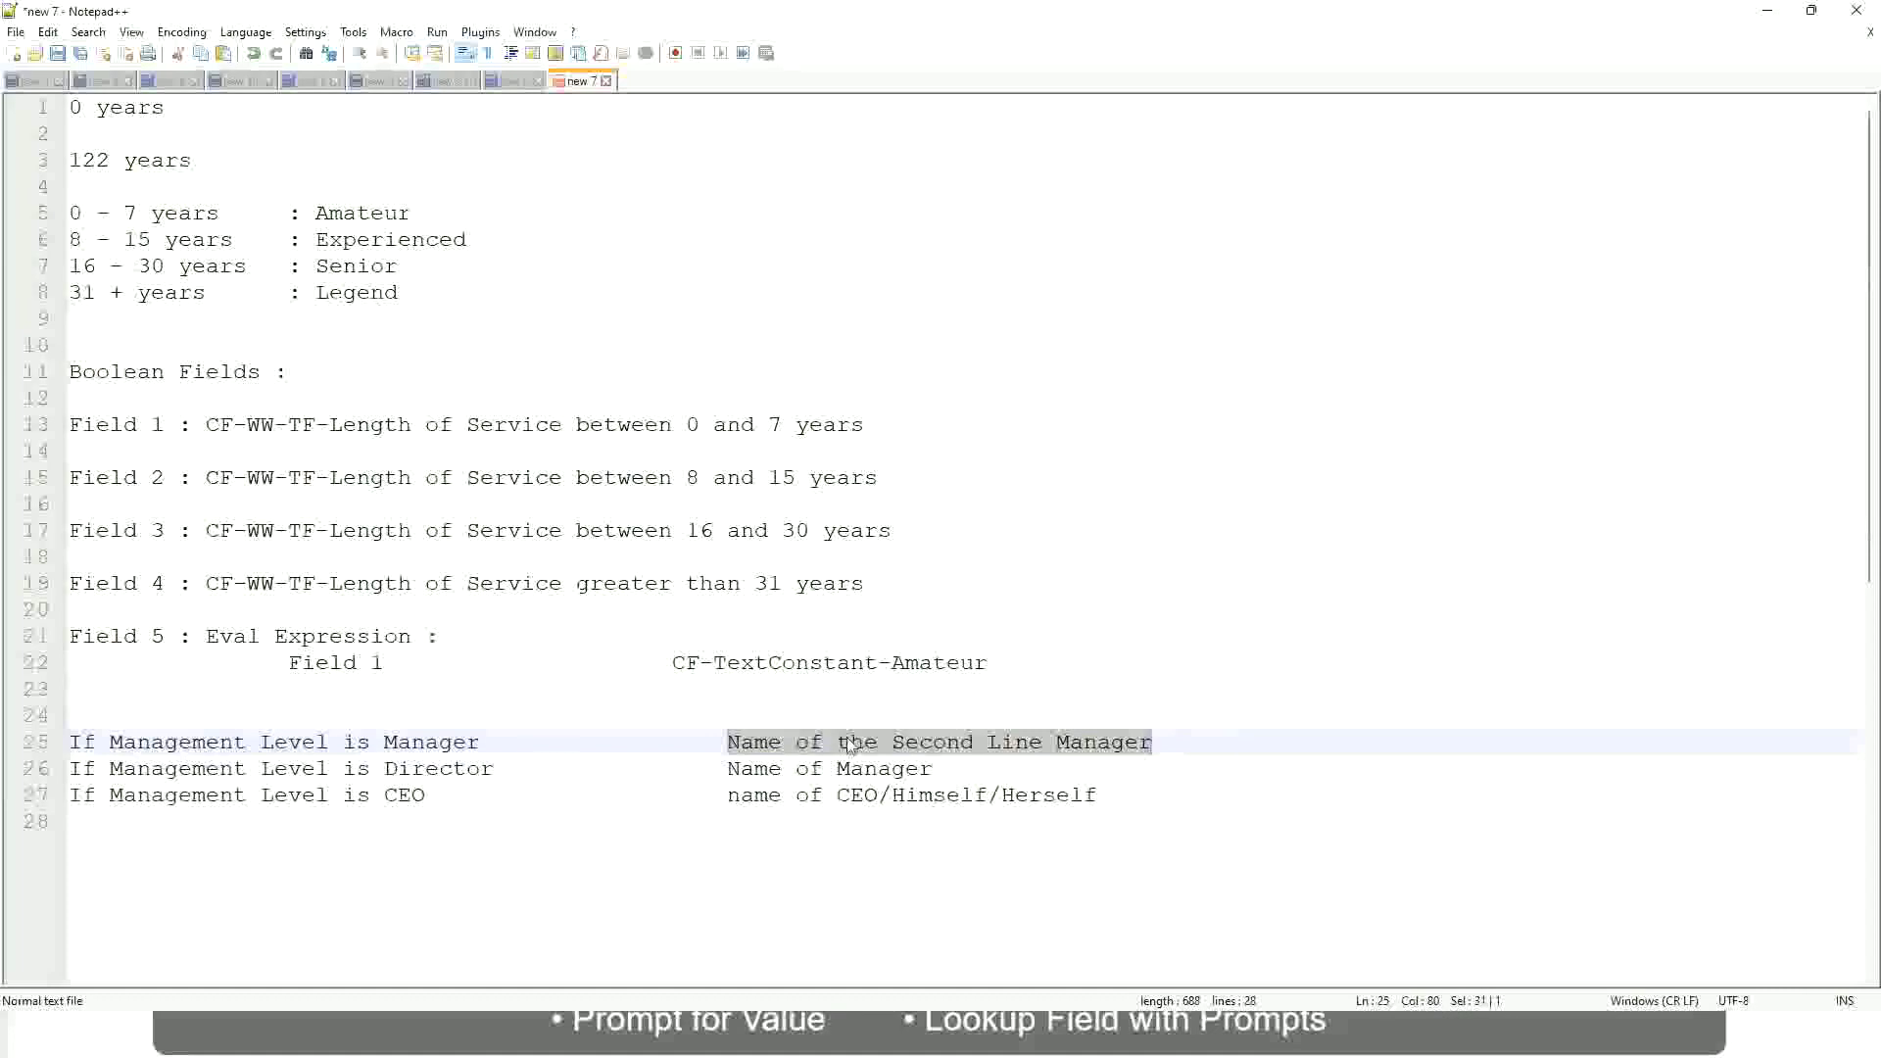
left_click(882, 752)
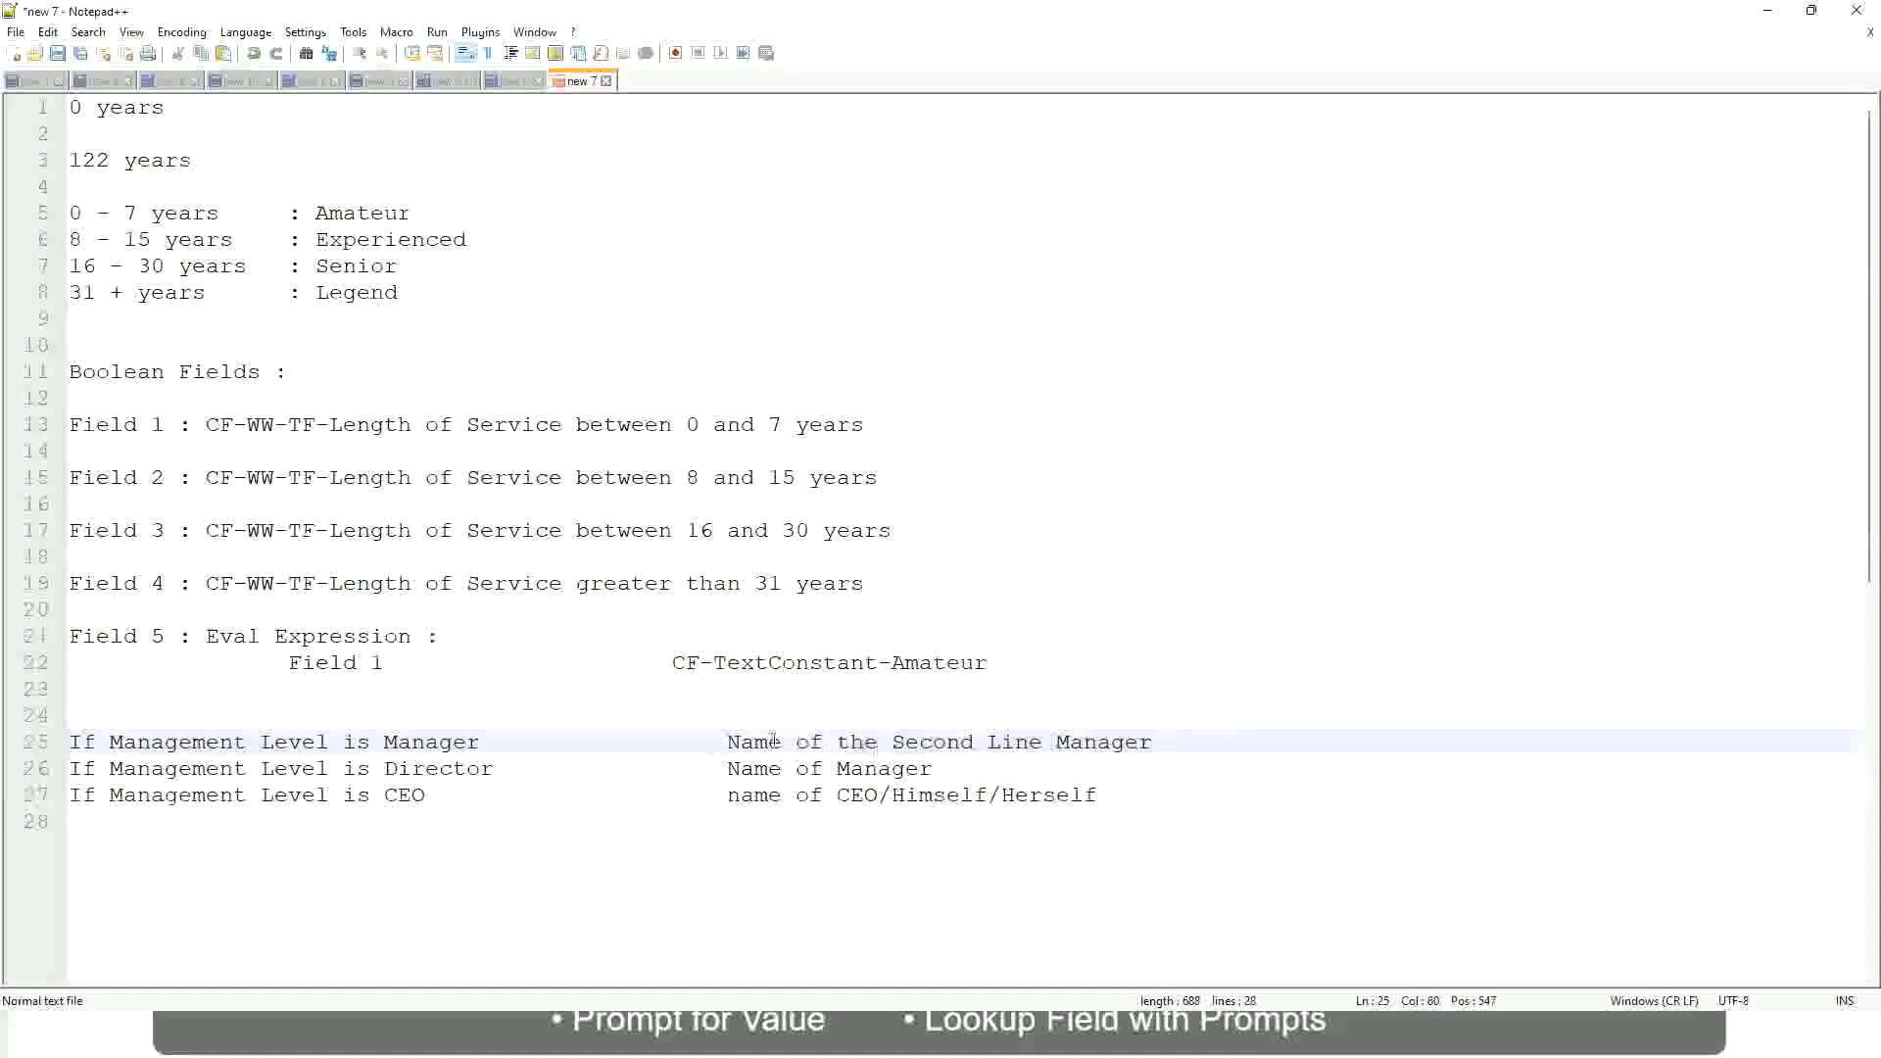
left_click_drag(726, 742, 1157, 742)
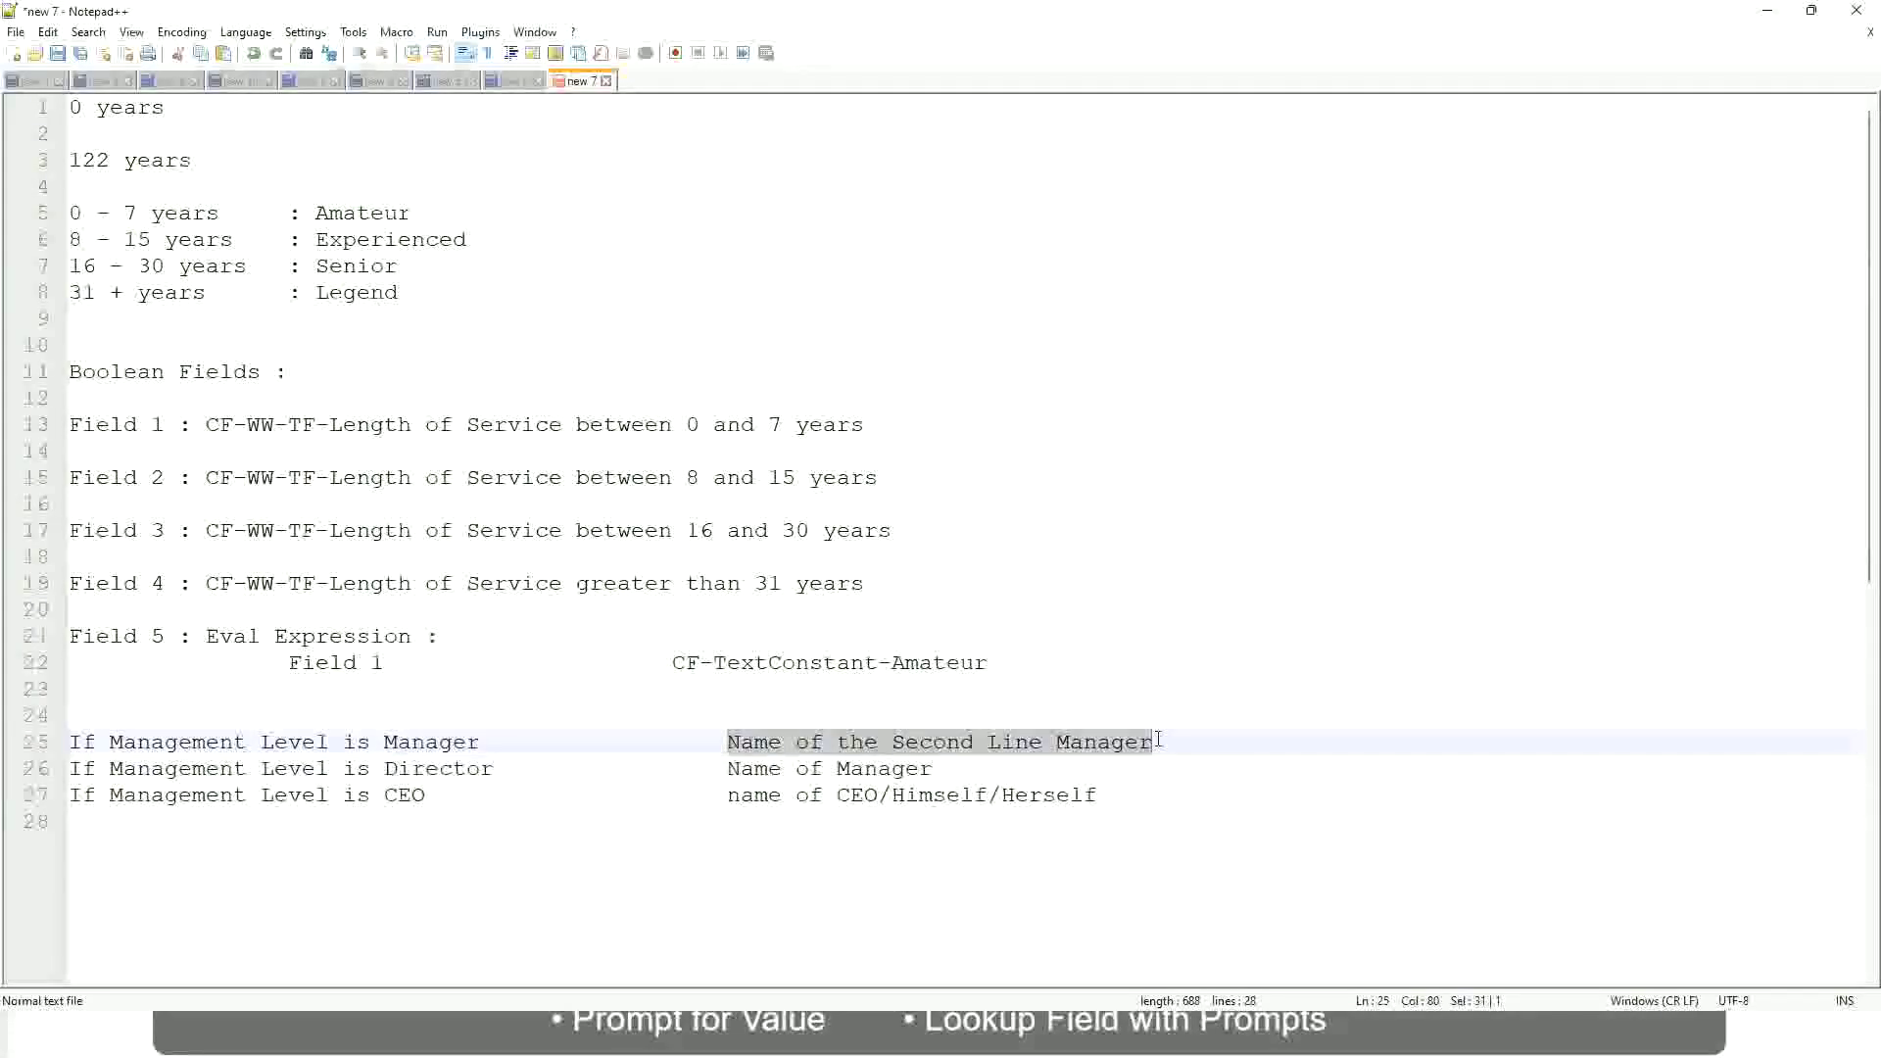
Compare the name results of the management level rules on lines 25 to 27 with the experience labels on lines 5 to 8.
left_click(964, 747)
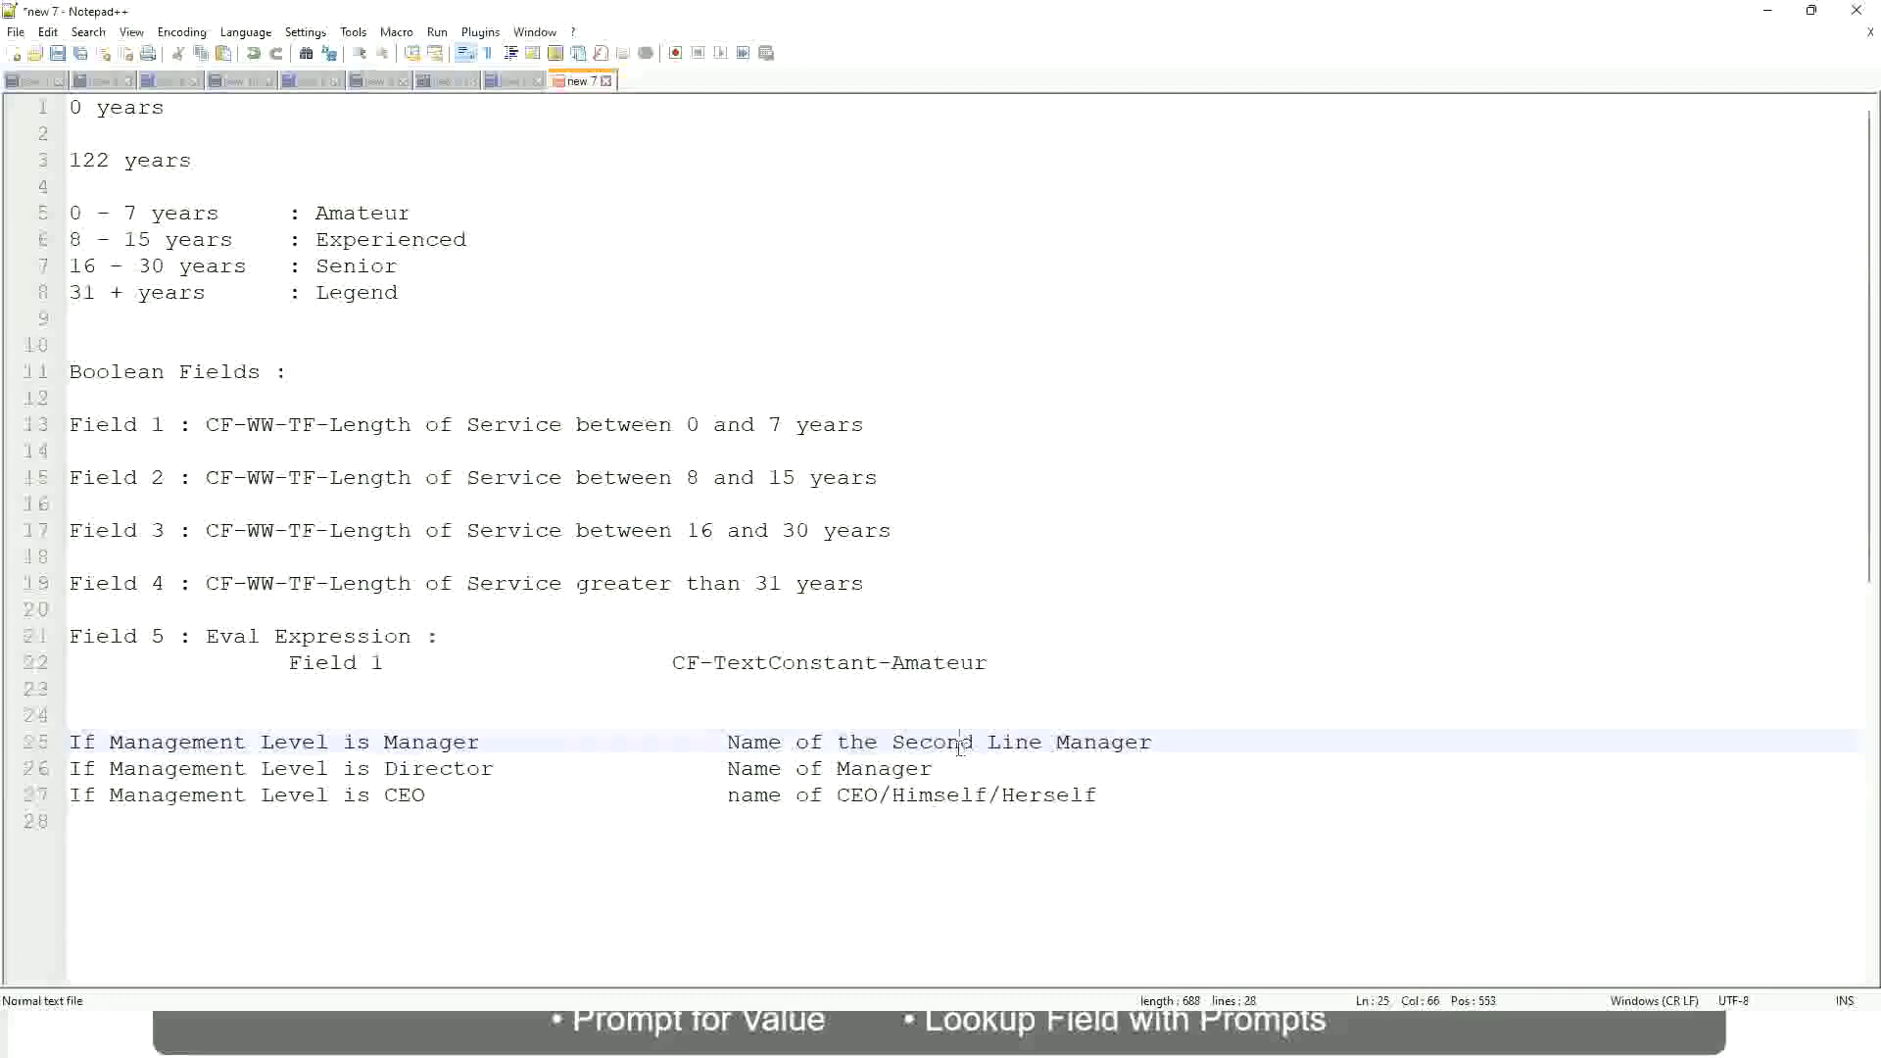
left_click(490, 742)
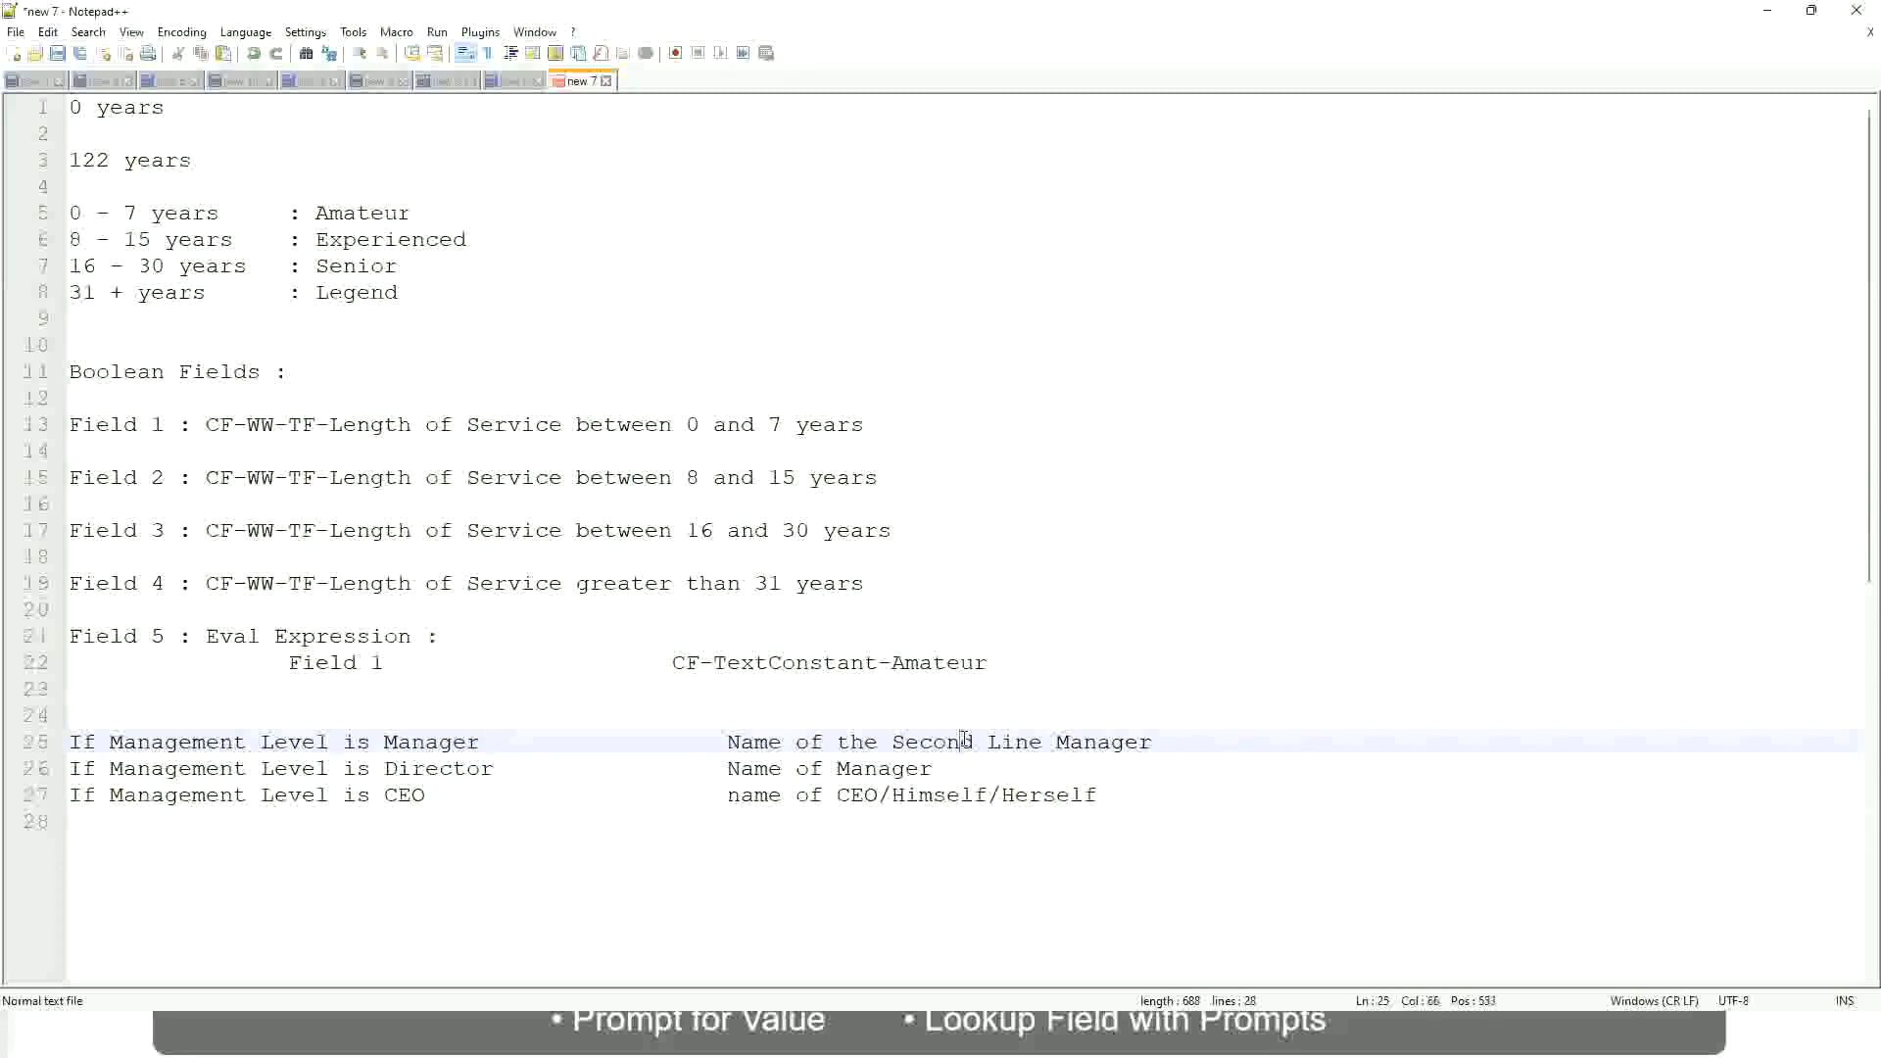
left_click_drag(1030, 742, 1044, 742)
left_click(1181, 737)
left_click(1109, 726)
double_click(362, 214)
double_click(382, 240)
double_click(364, 265)
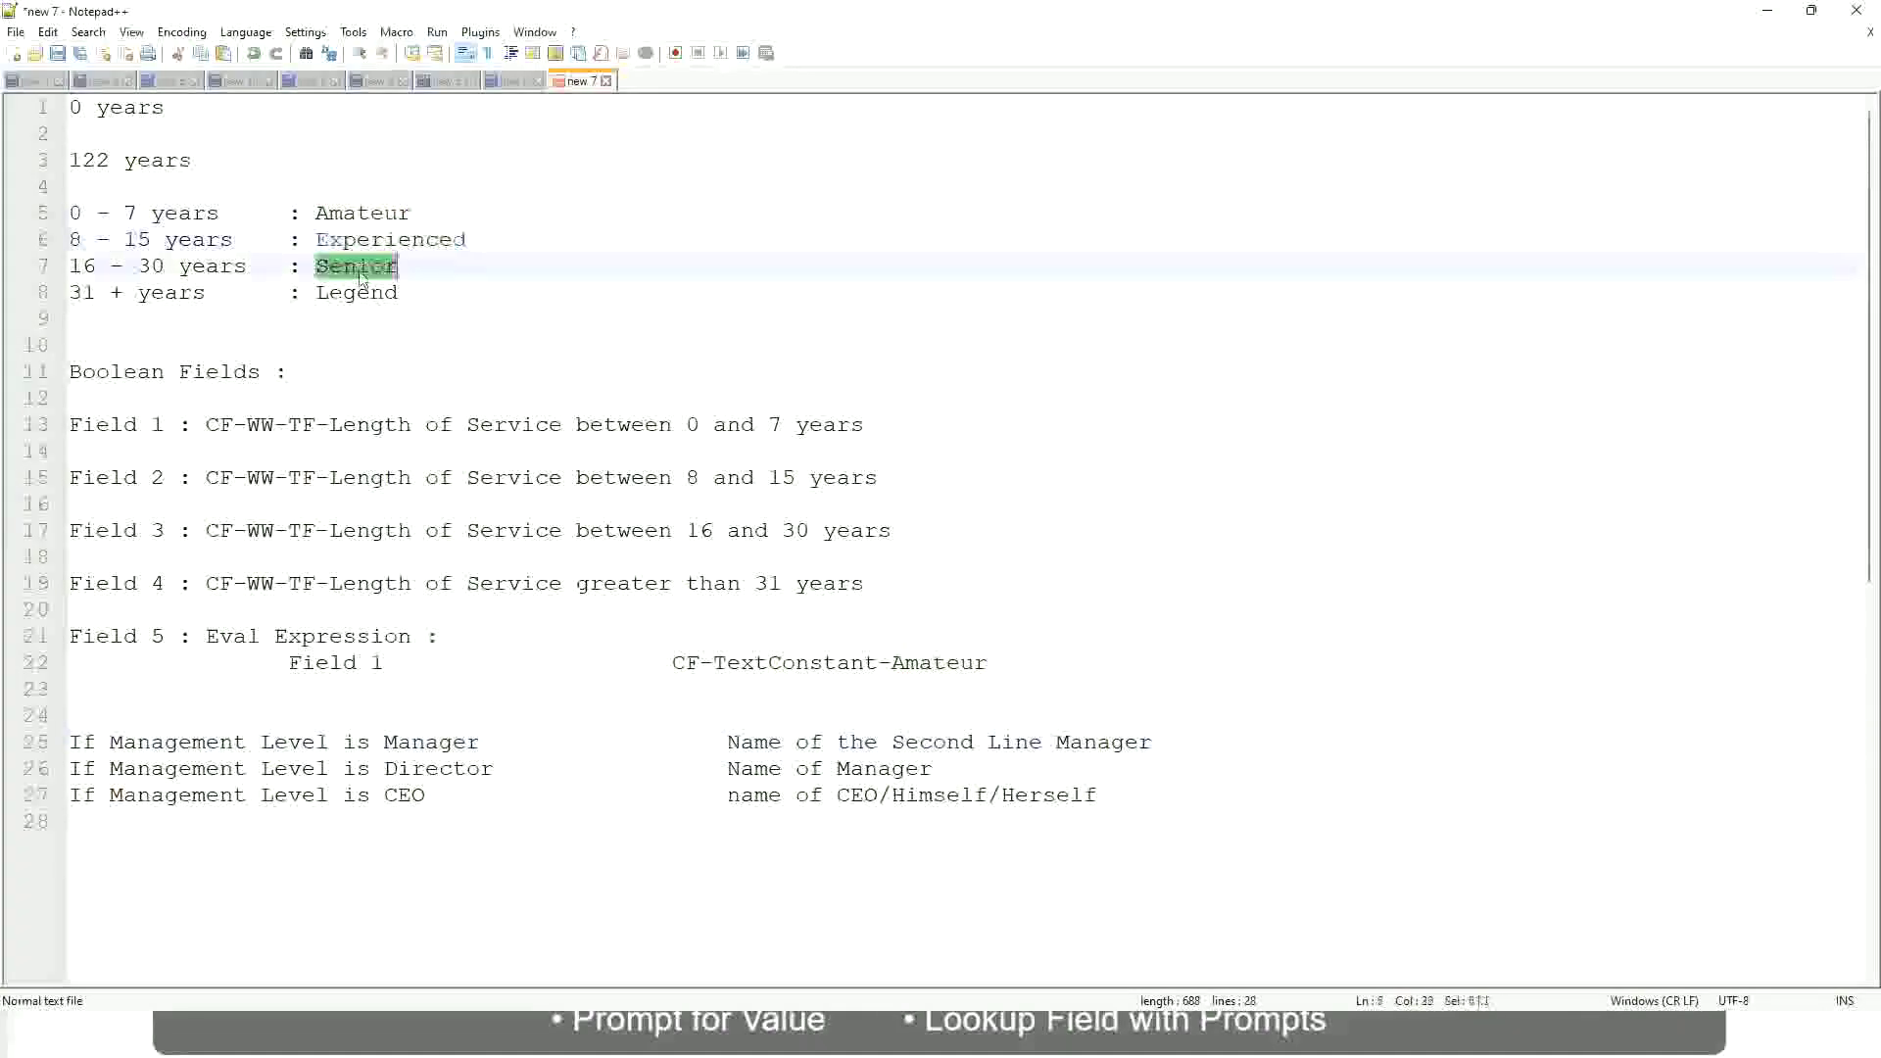
left_click(366, 293)
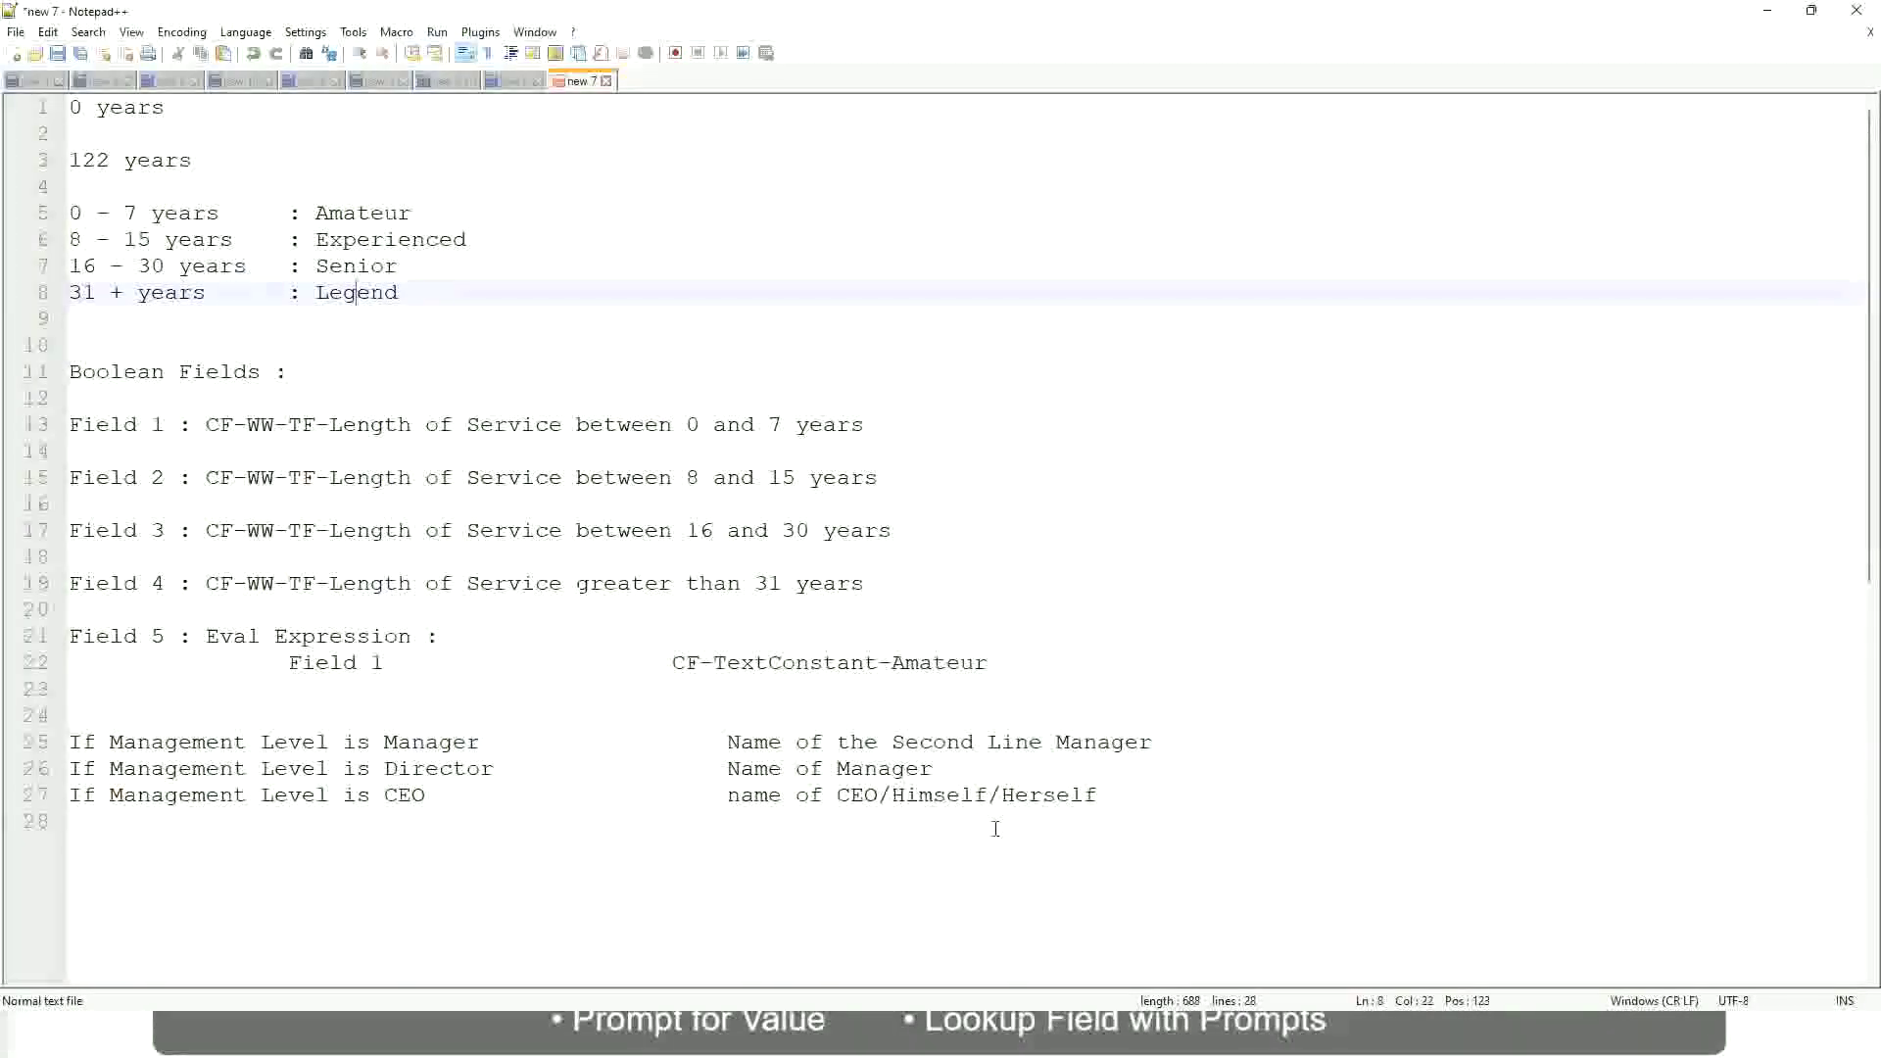
left_click(963, 795)
left_click(899, 771)
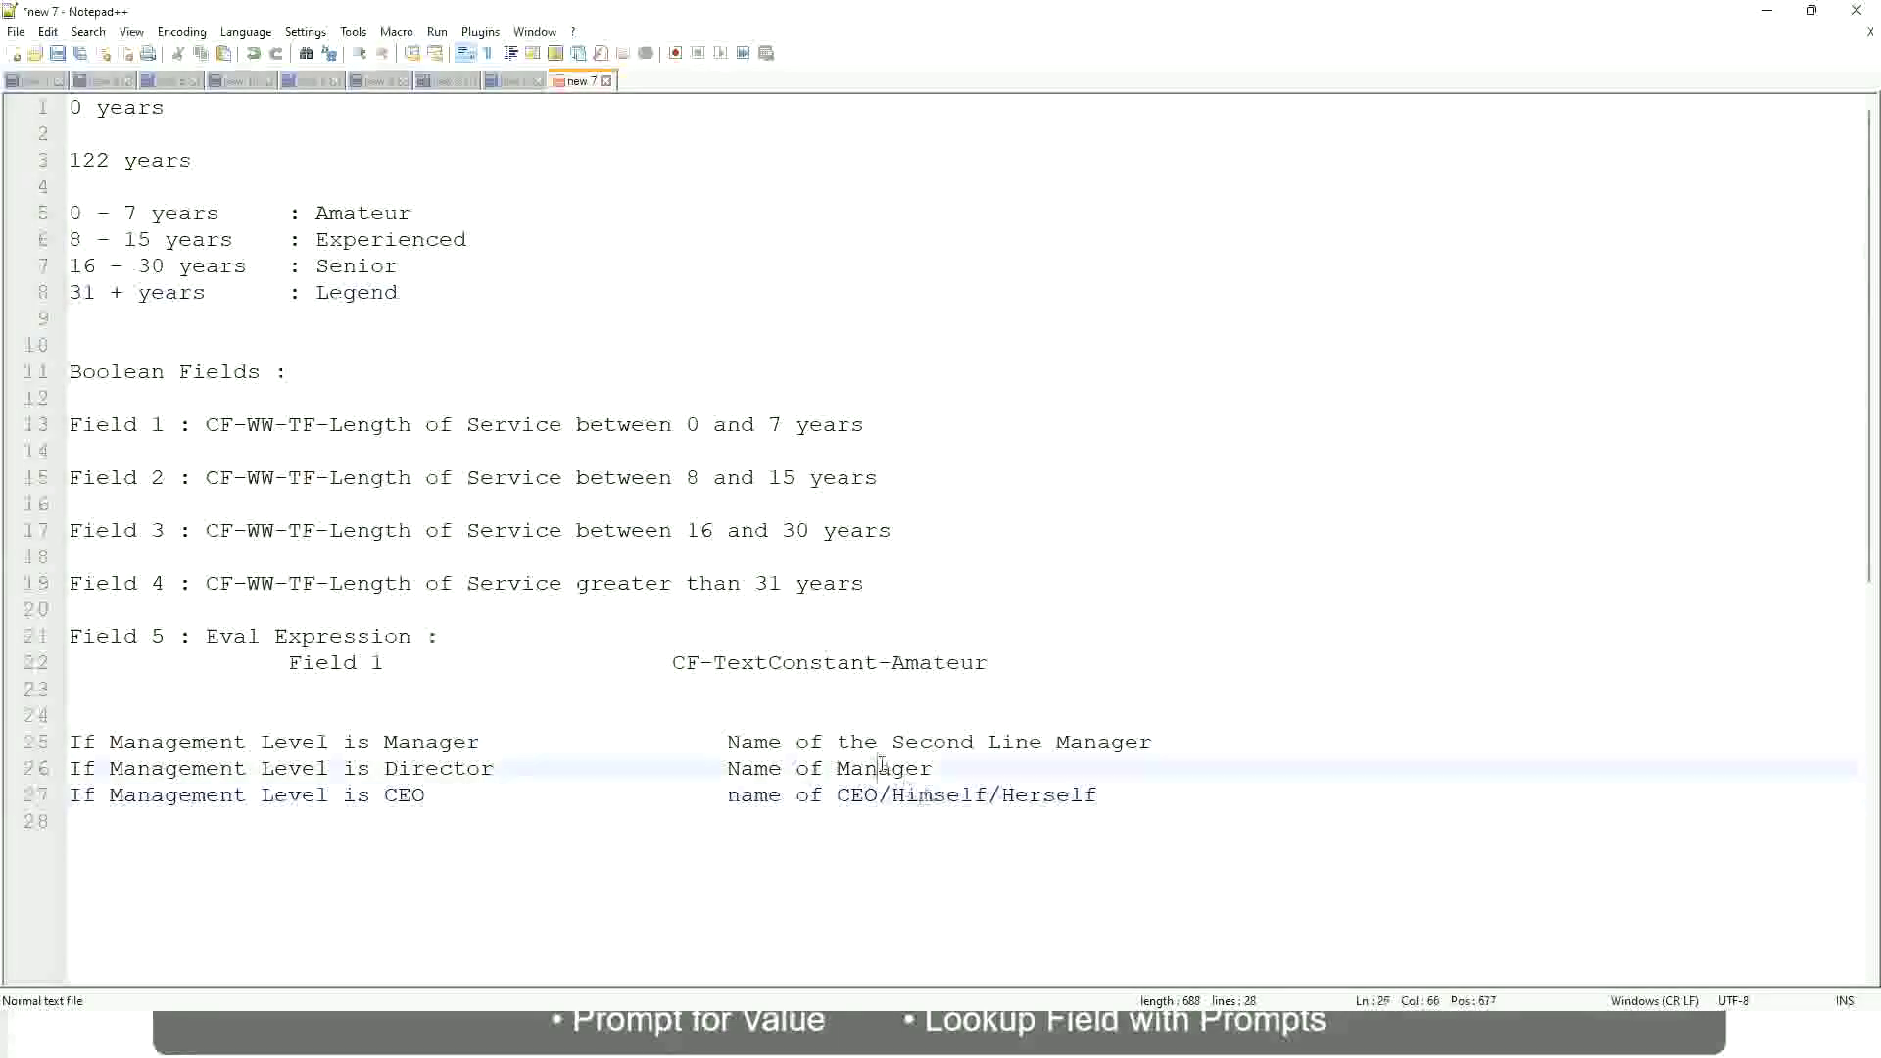
left_click(904, 744)
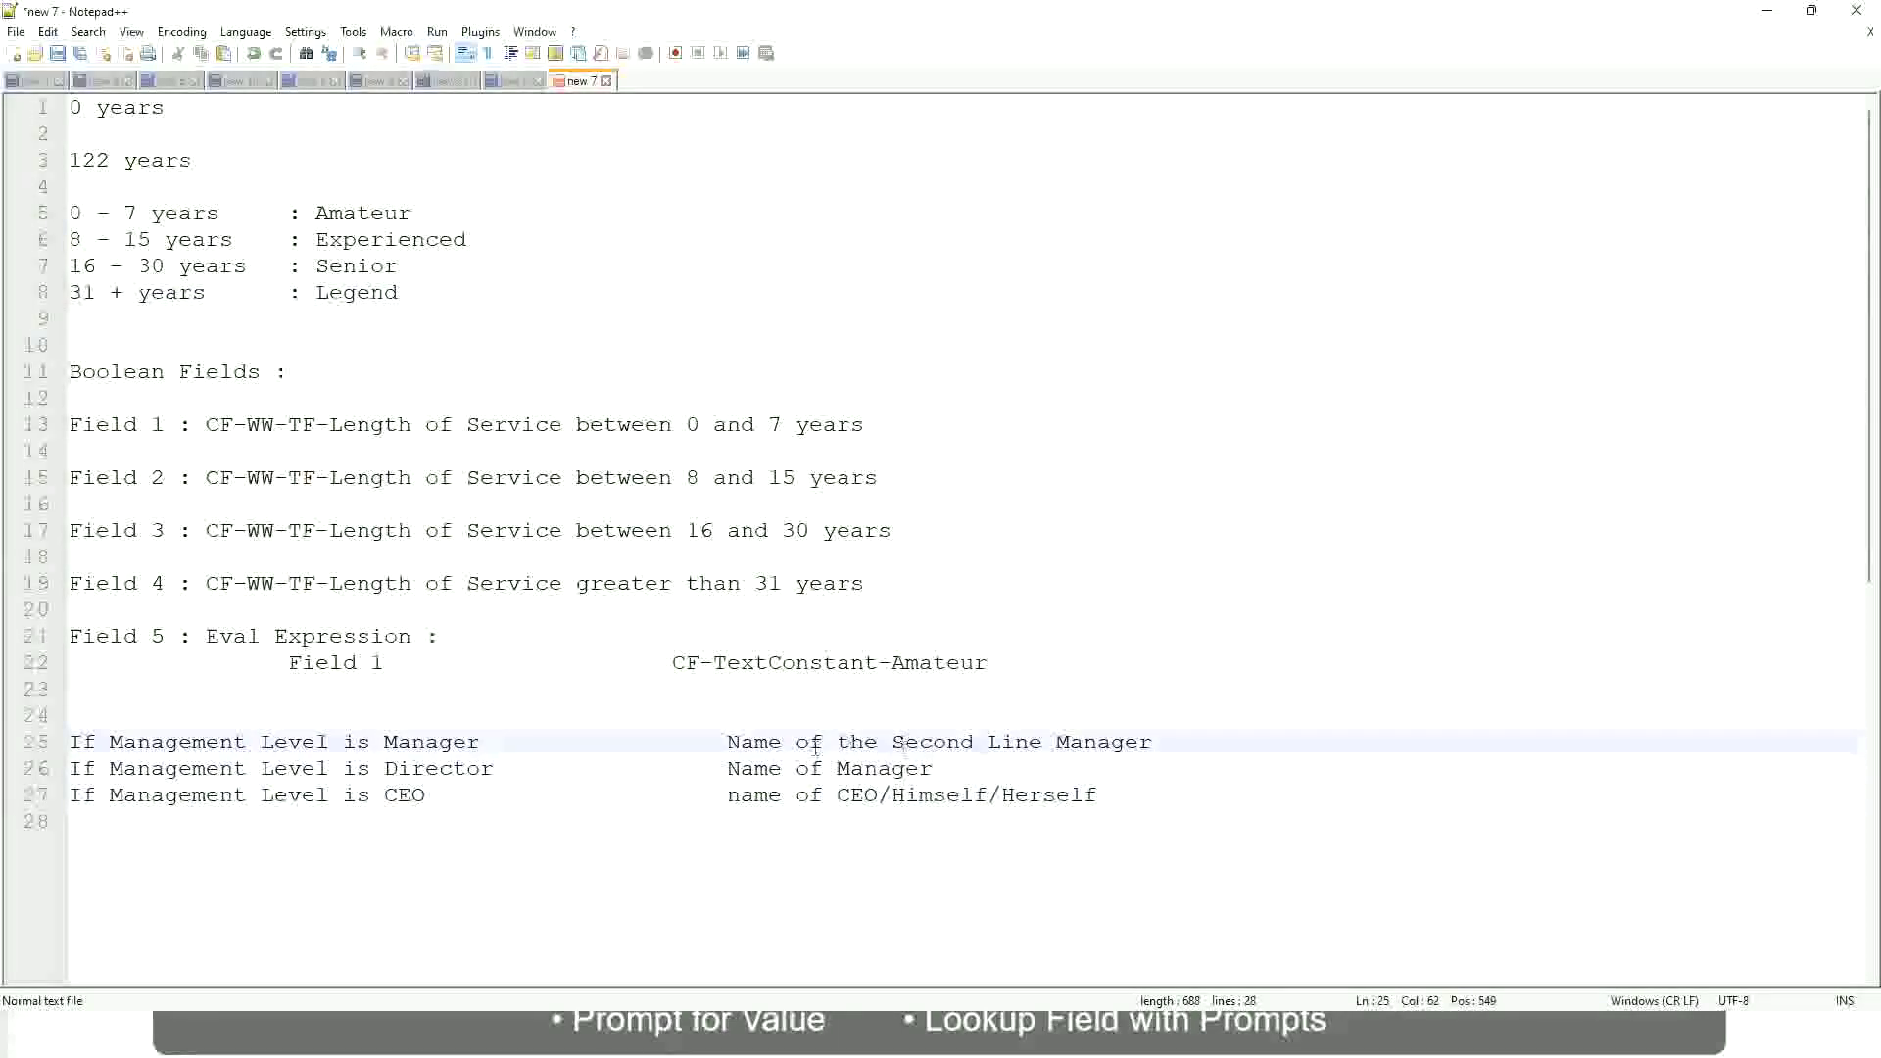
left_click(510, 774)
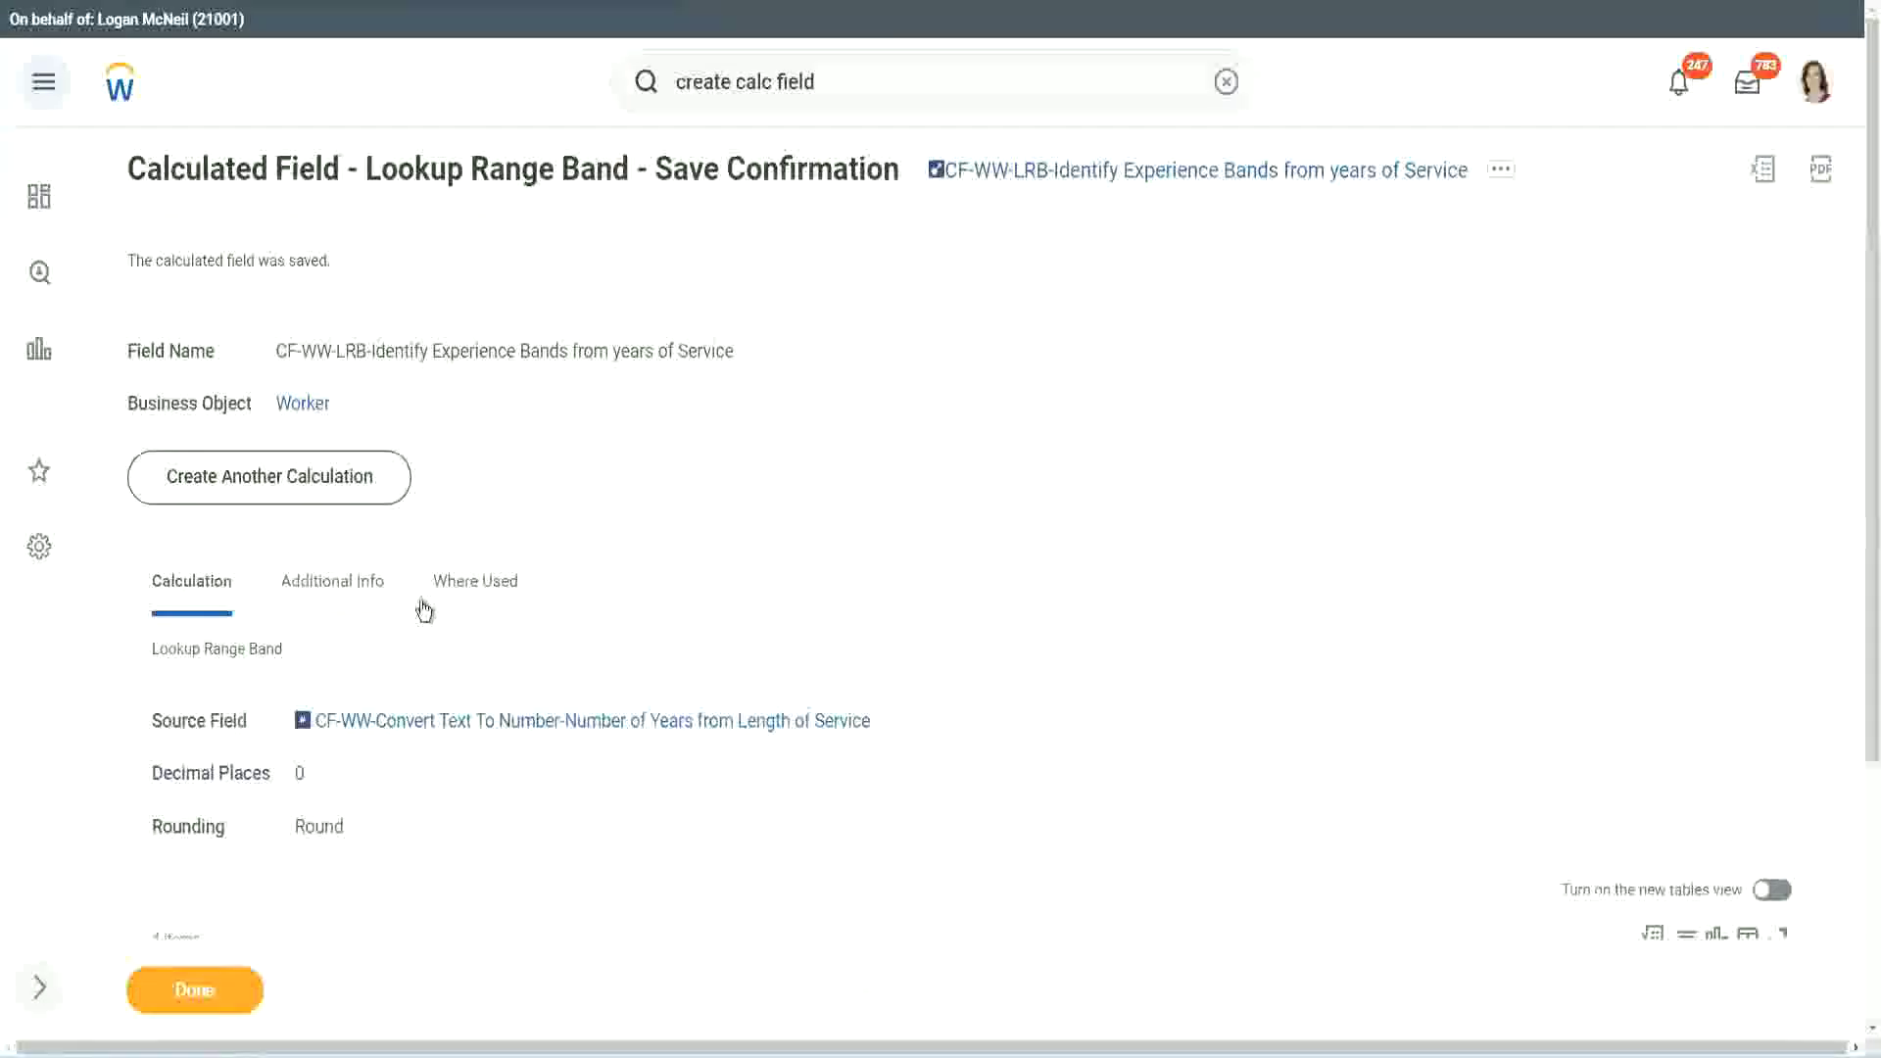
Switch to Workday, copy the name of the saved calculated field CF-WW-LRB-Identify Experience Bands from years of Service, and close its save confirmation.
scroll(698, 335, "down", 3)
scroll(731, 376, "up", 3)
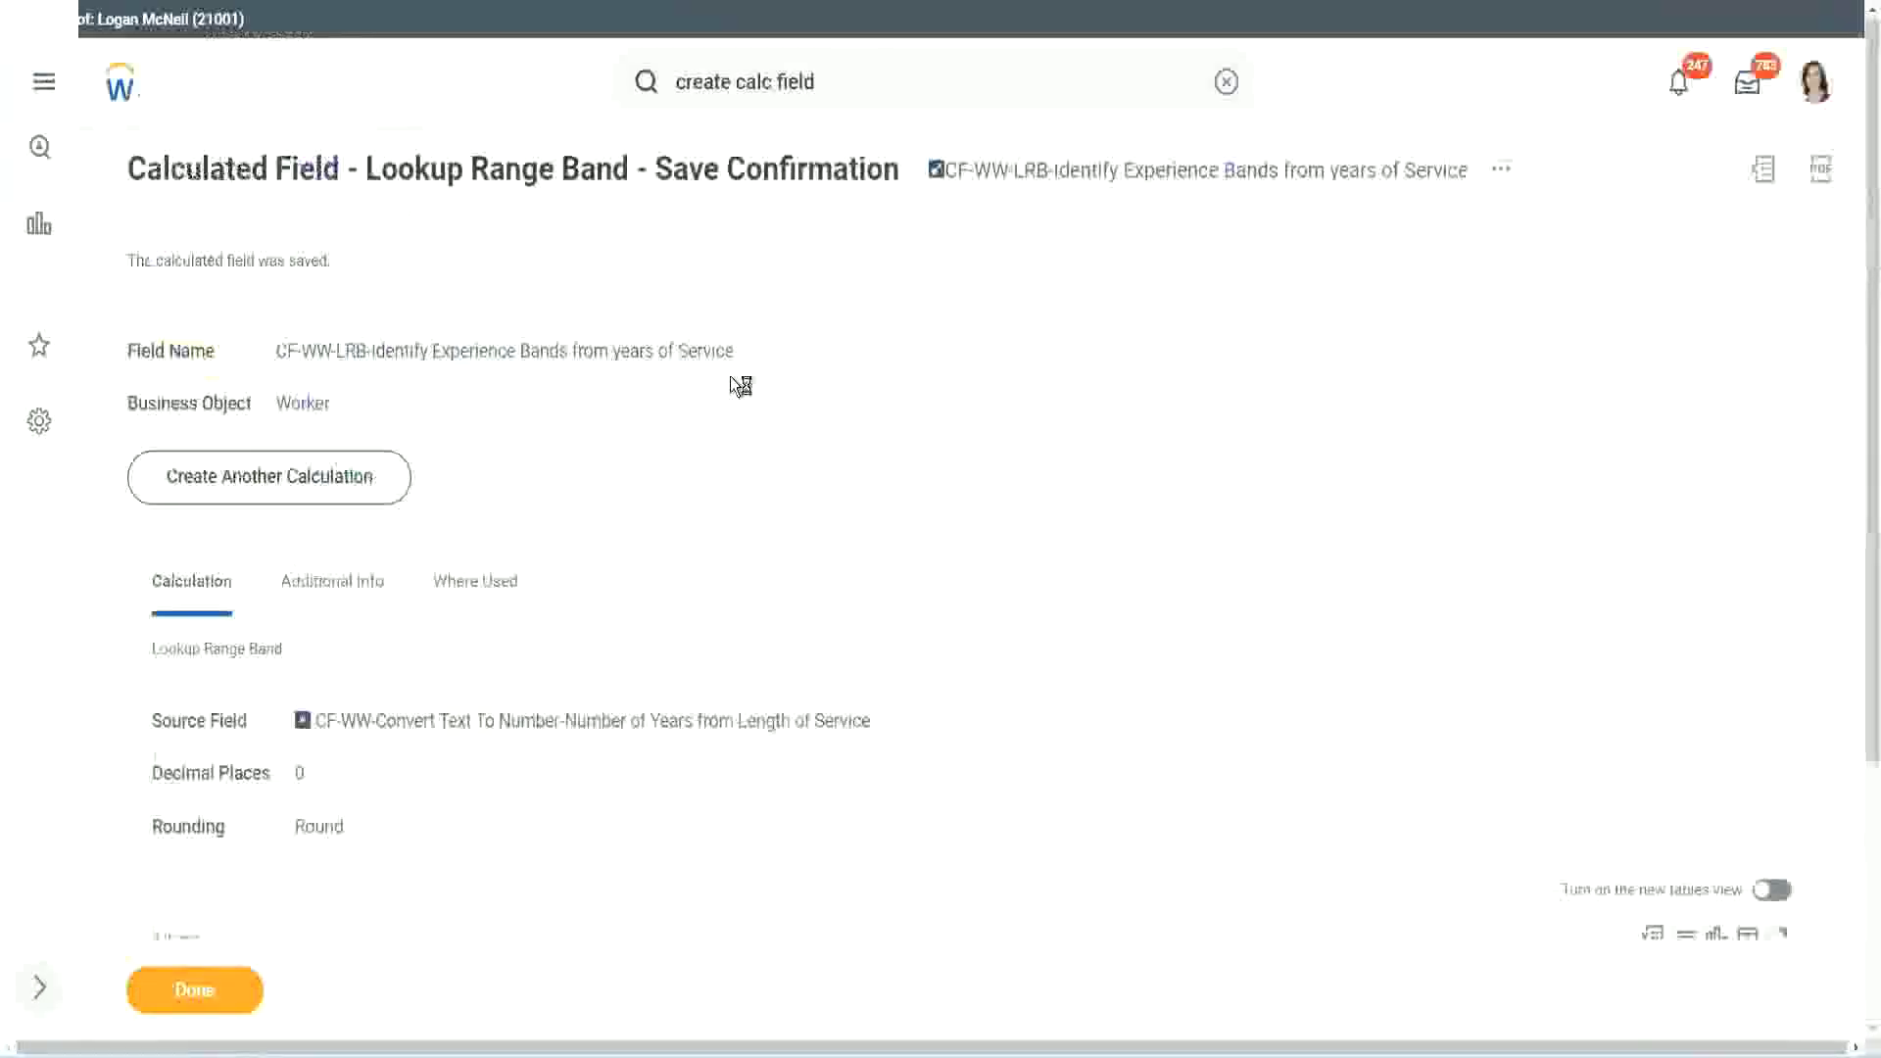
right_click(1105, 184)
left_click(1164, 294)
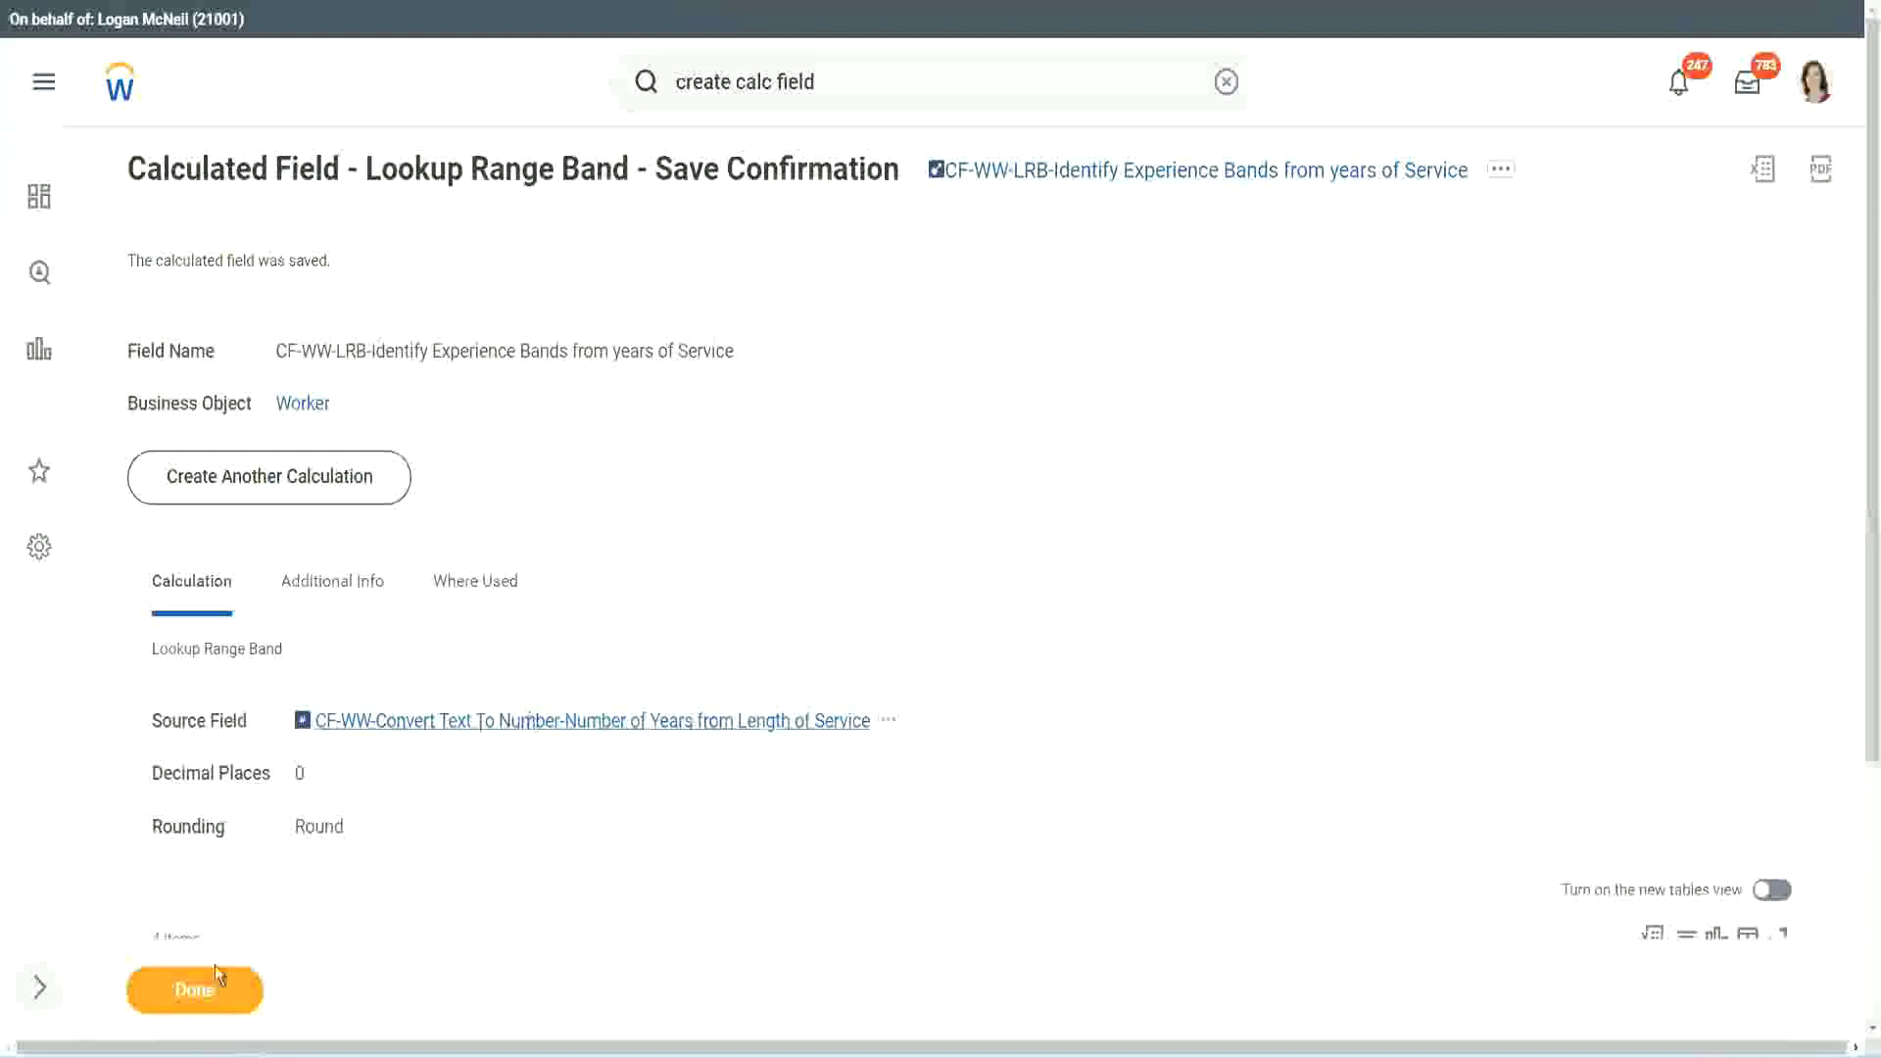
left_click(181, 995)
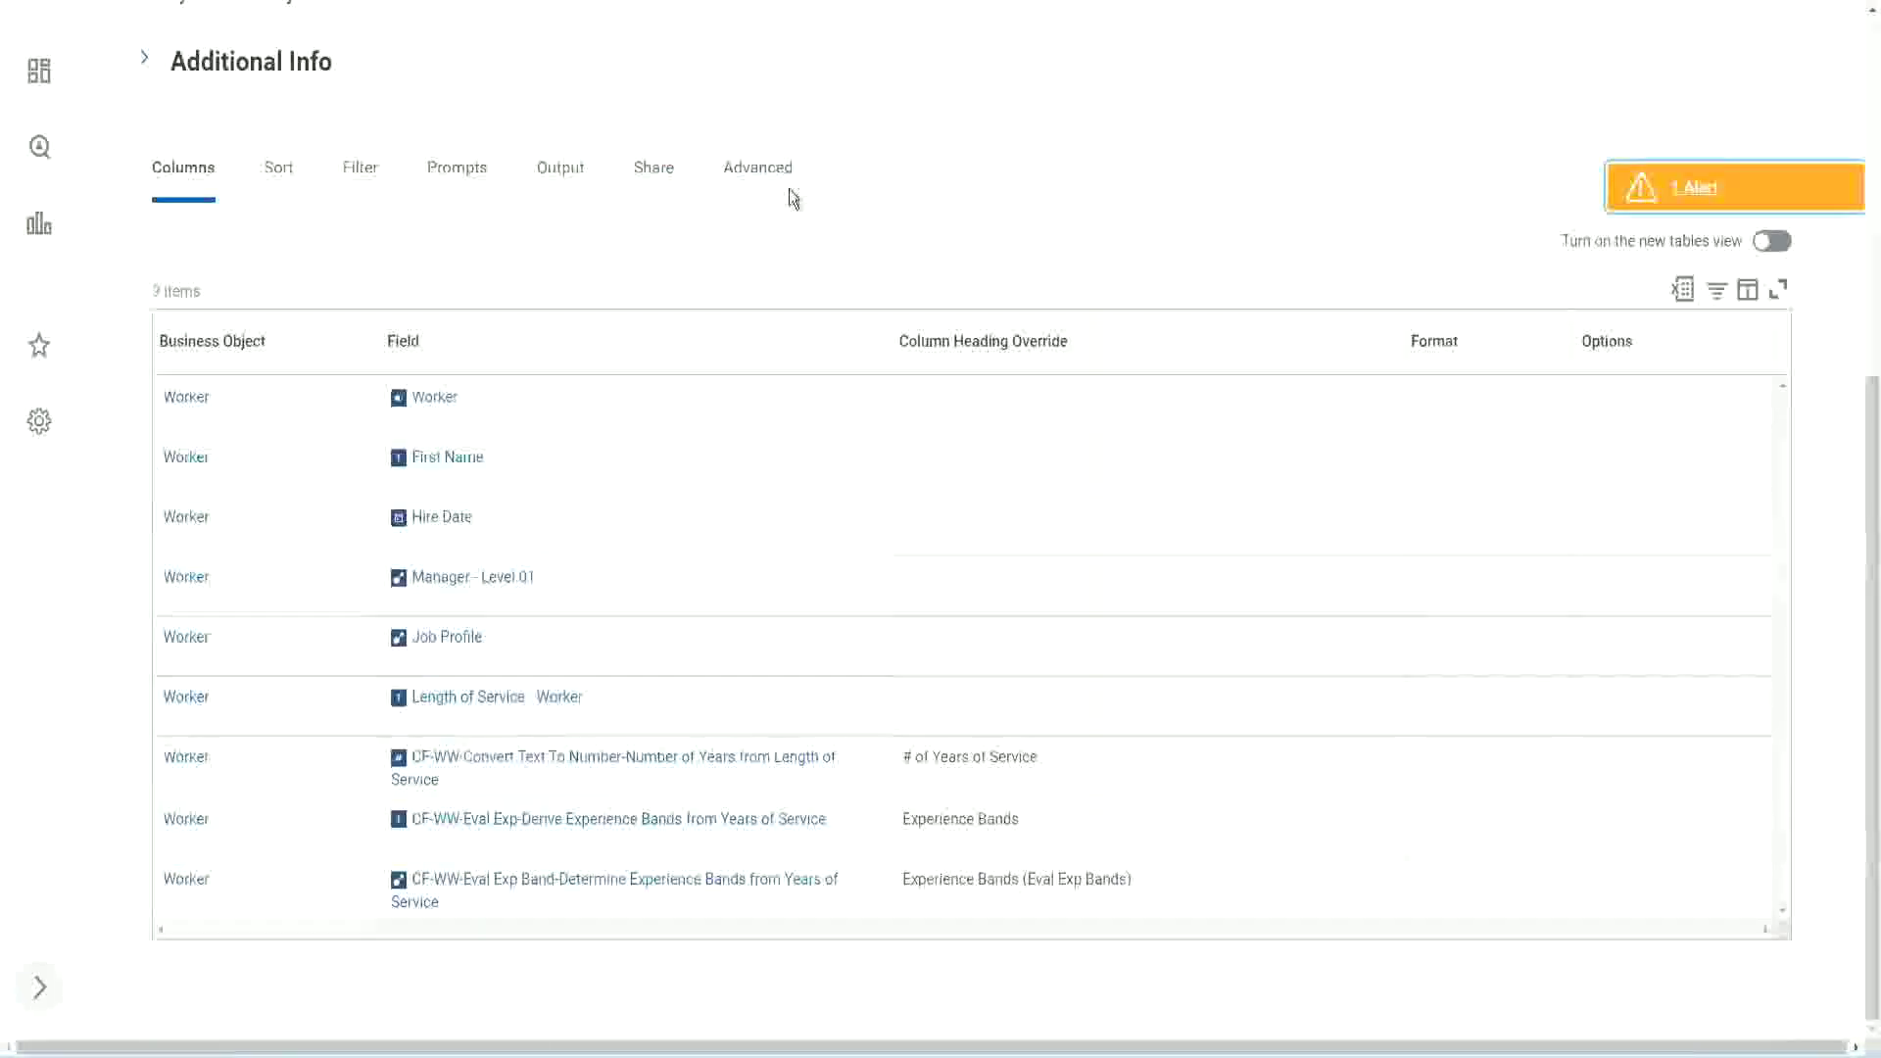
Open the WW Employee Details custom report for editing.
scroll(814, 226, "up", 6)
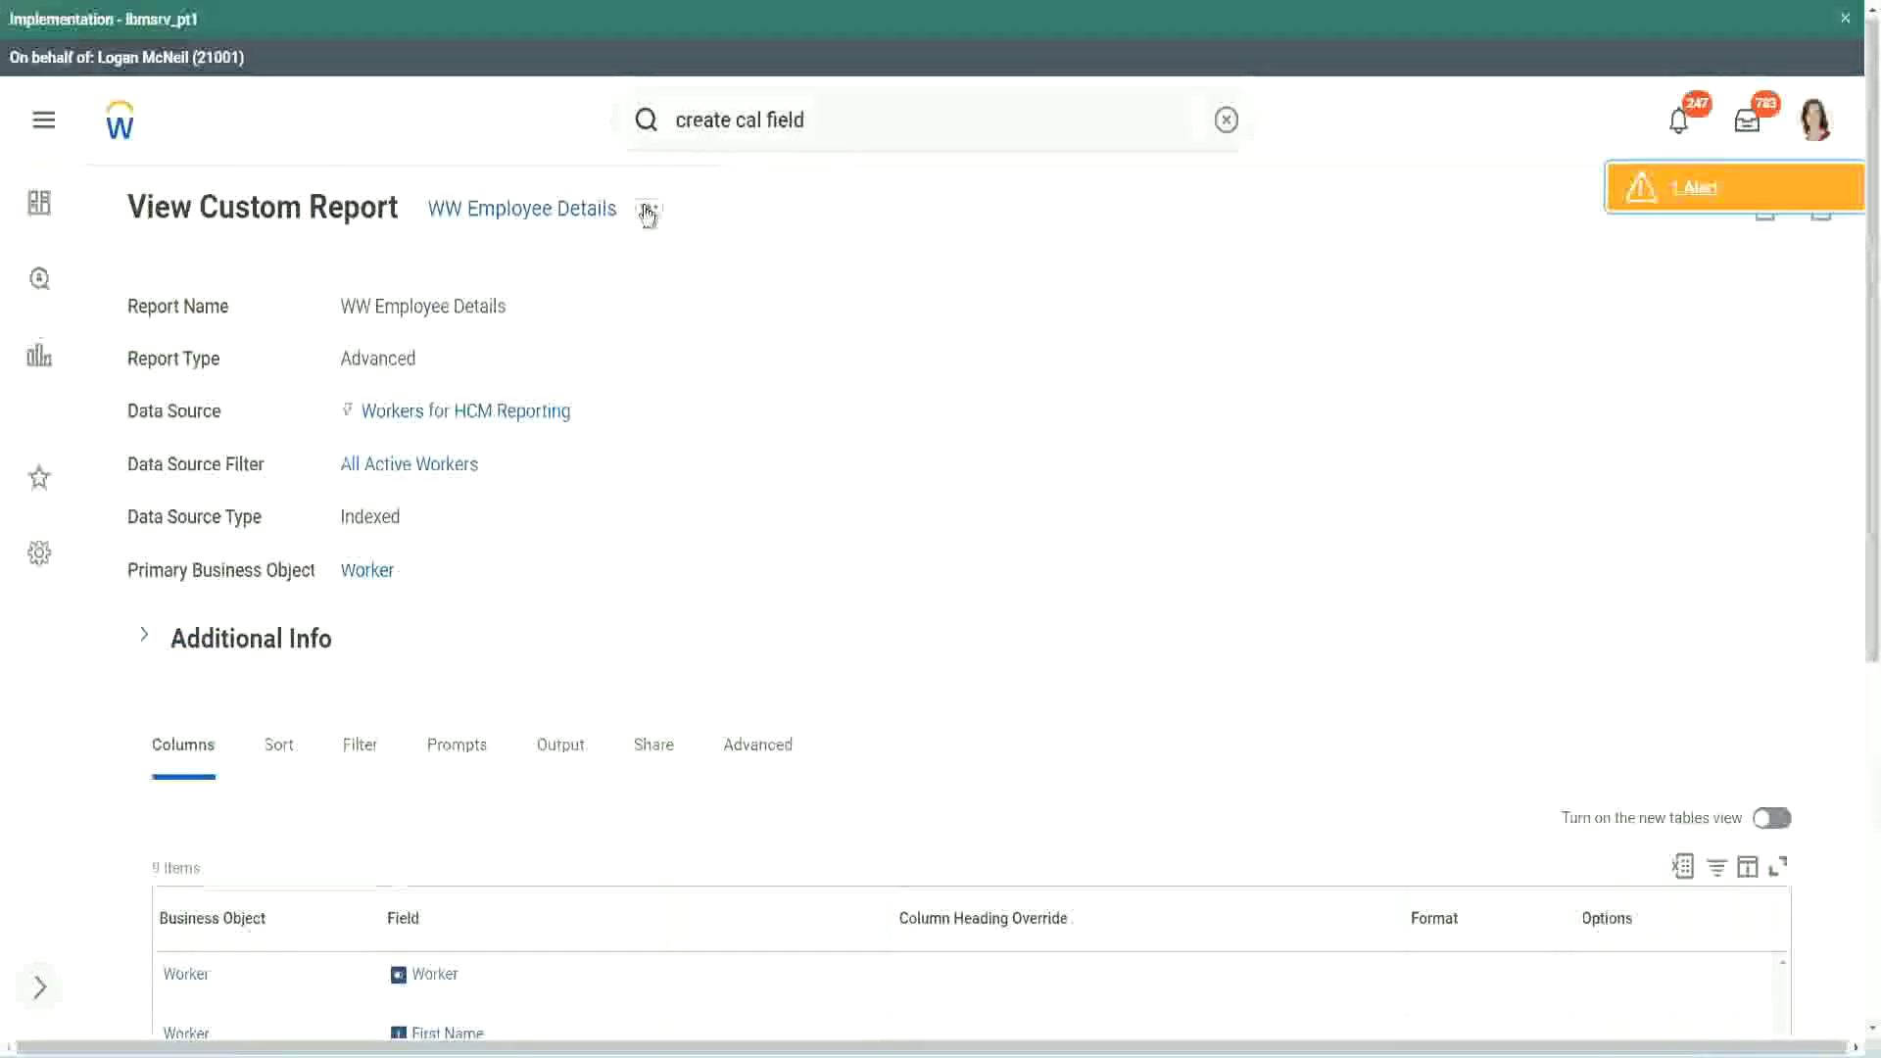
left_click(649, 209)
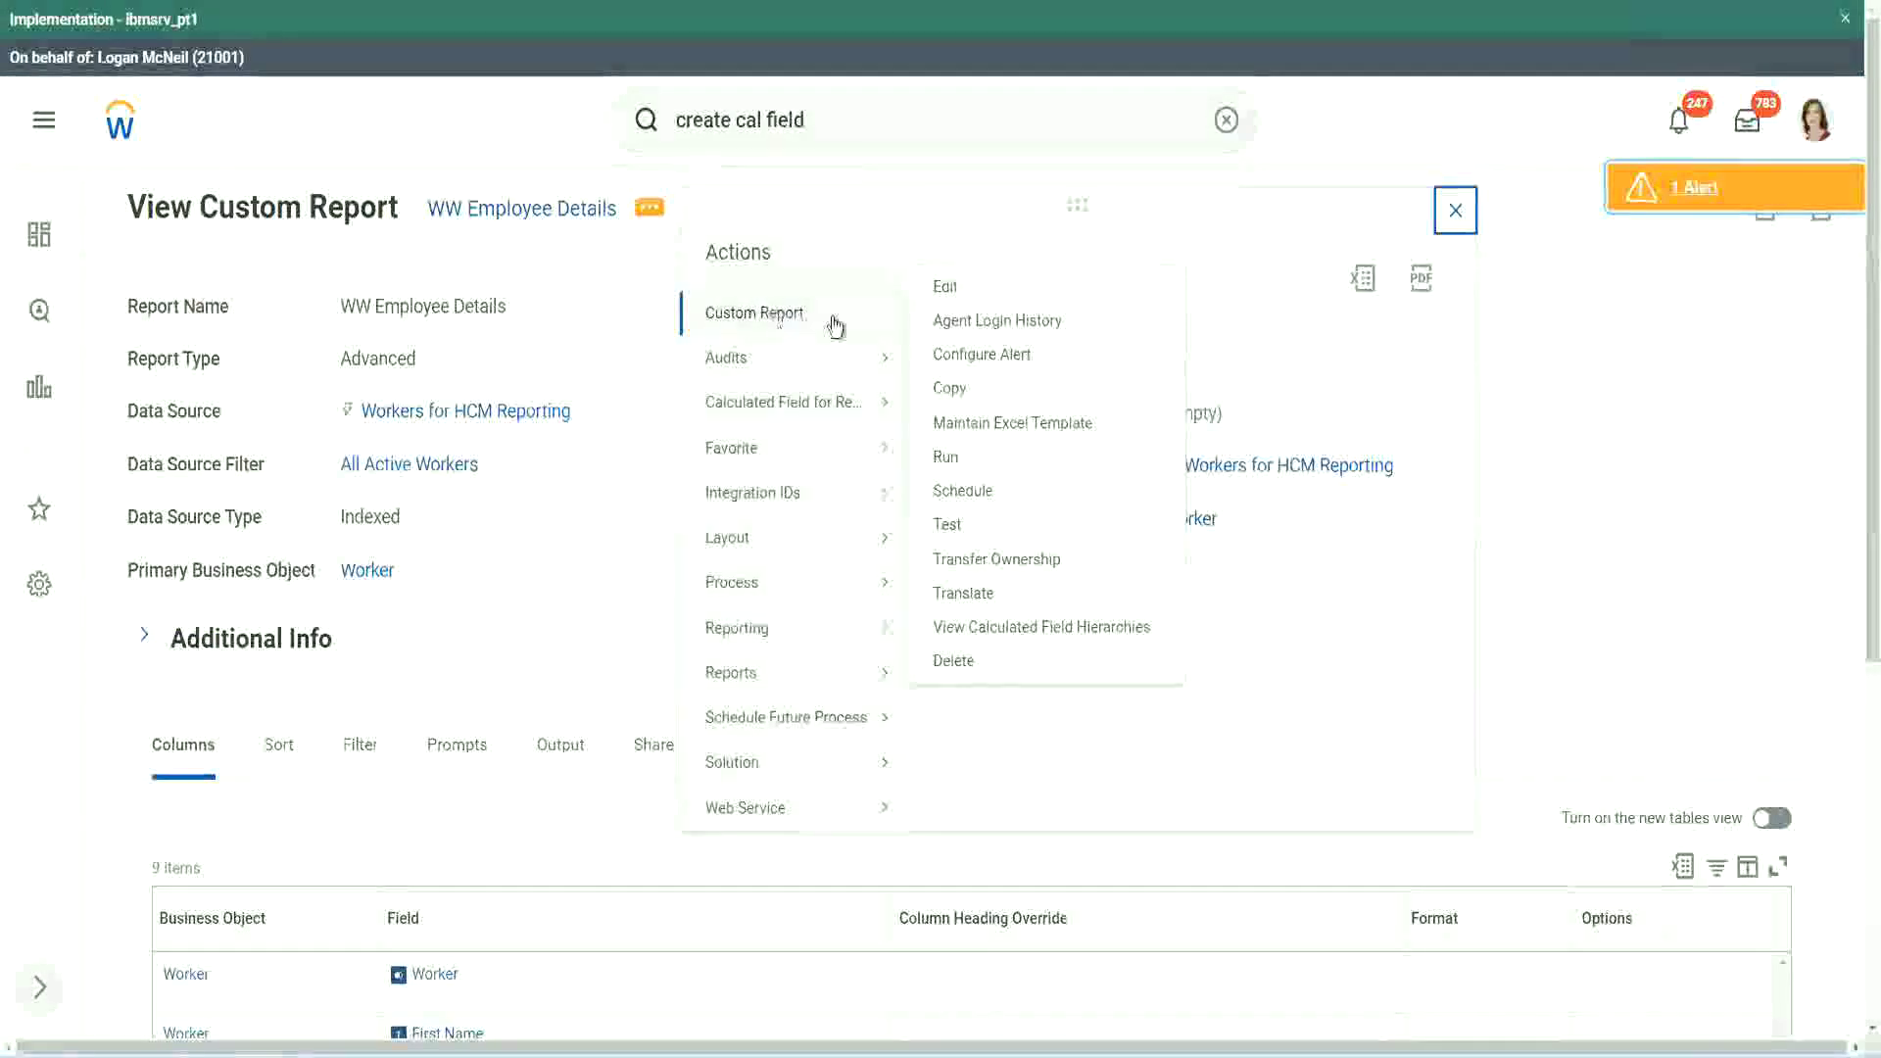
left_click(955, 288)
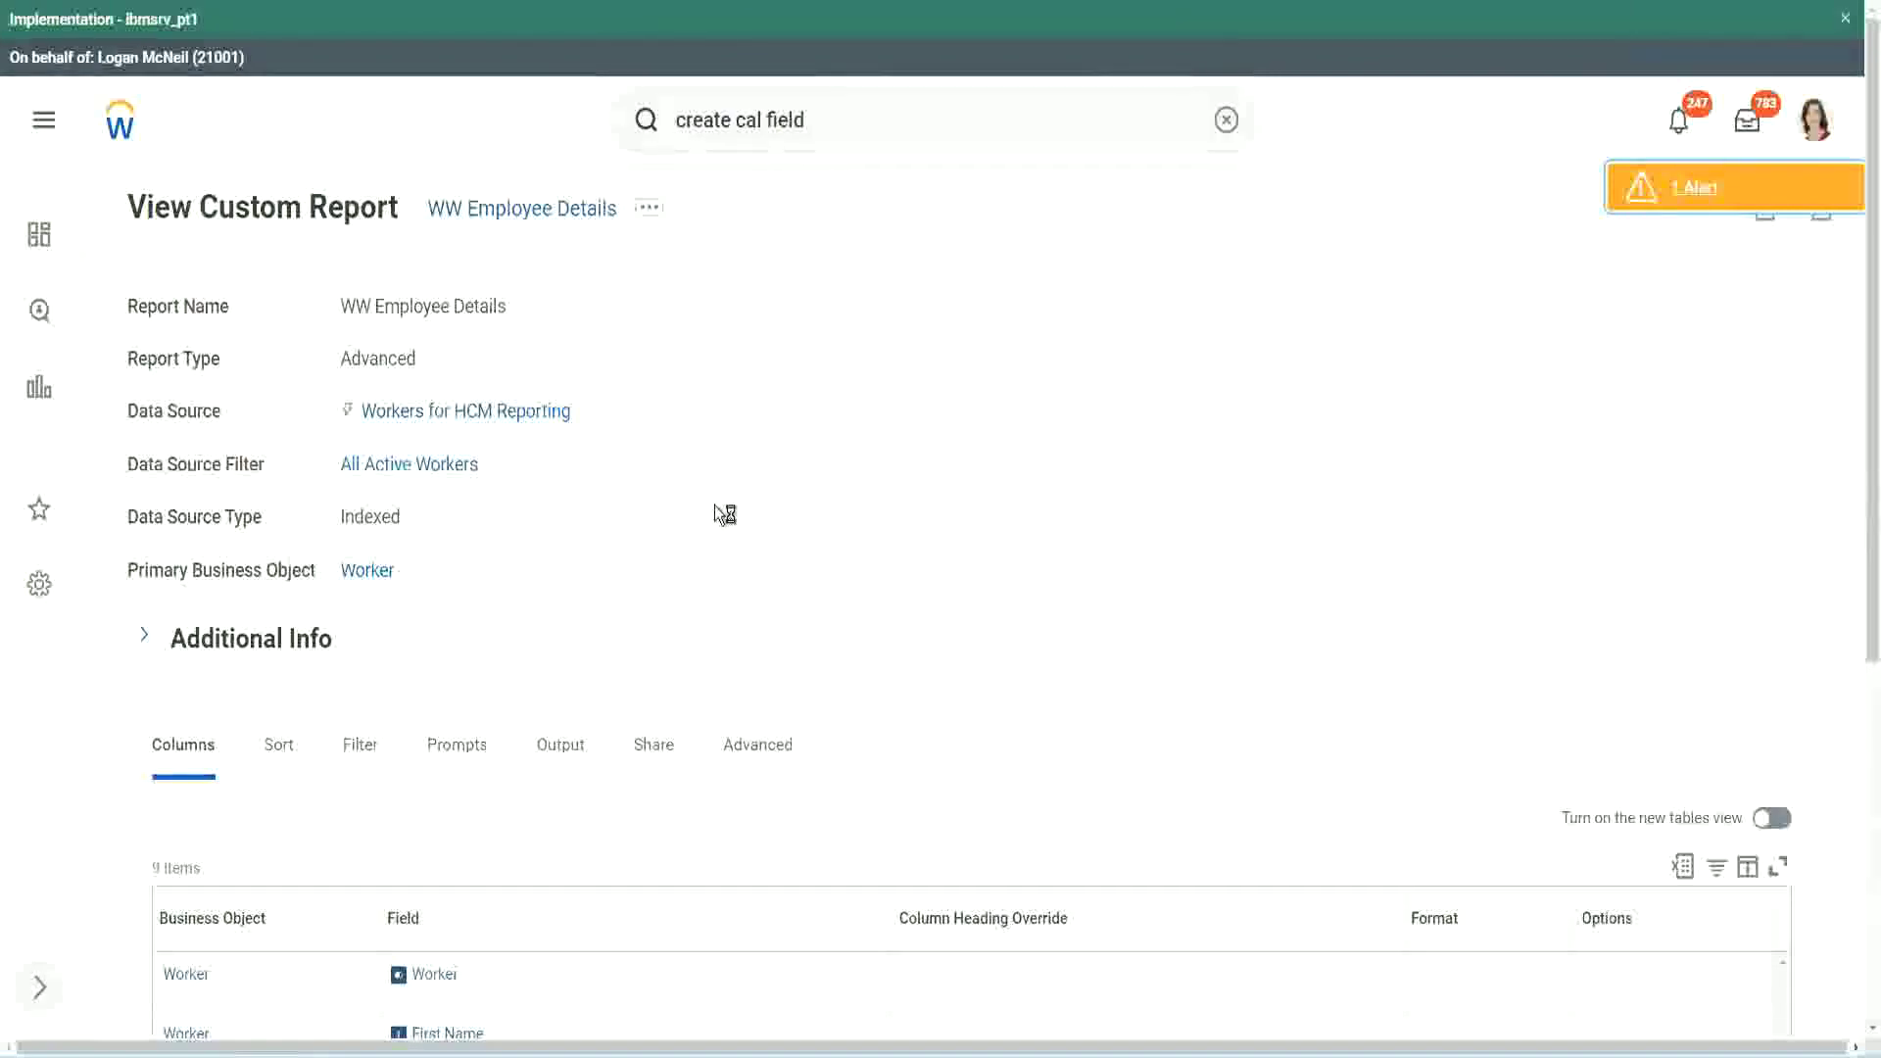
scroll(715, 508, "down", 4)
scroll(726, 519, "down", 1)
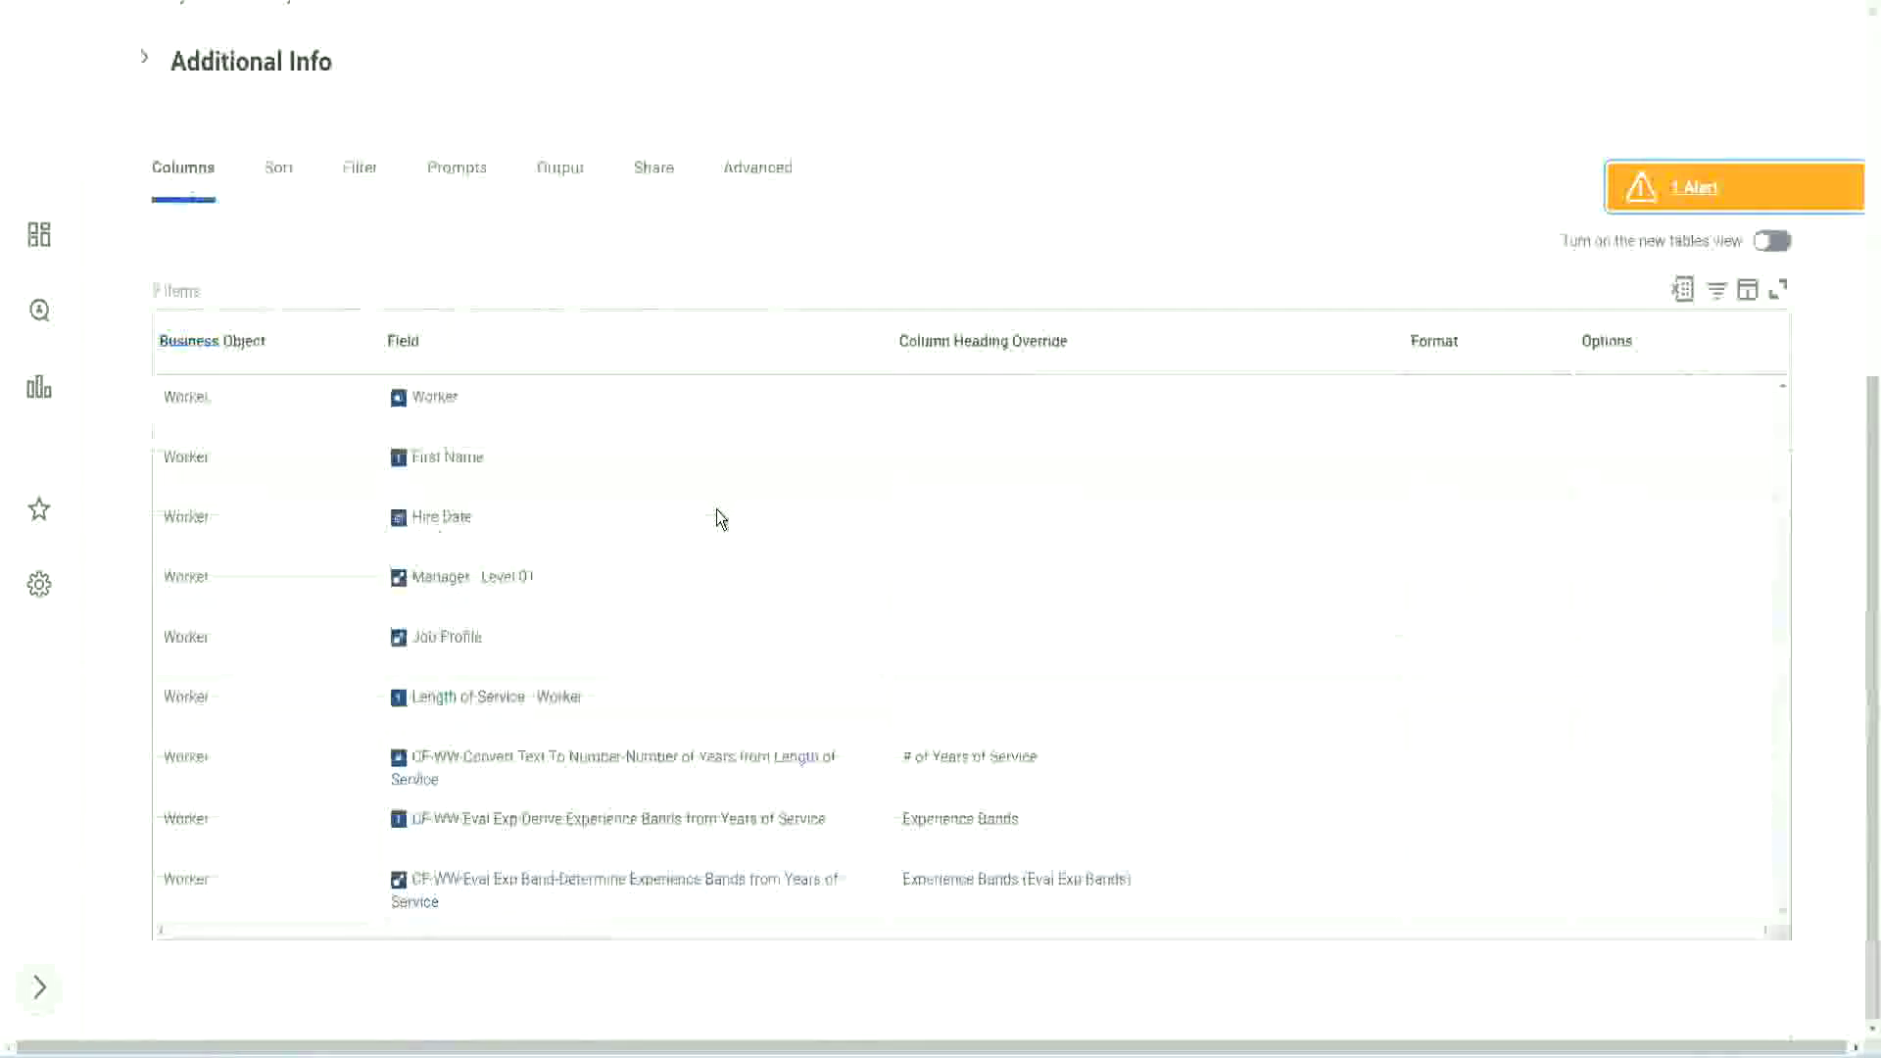
scroll(706, 546, "down", 8)
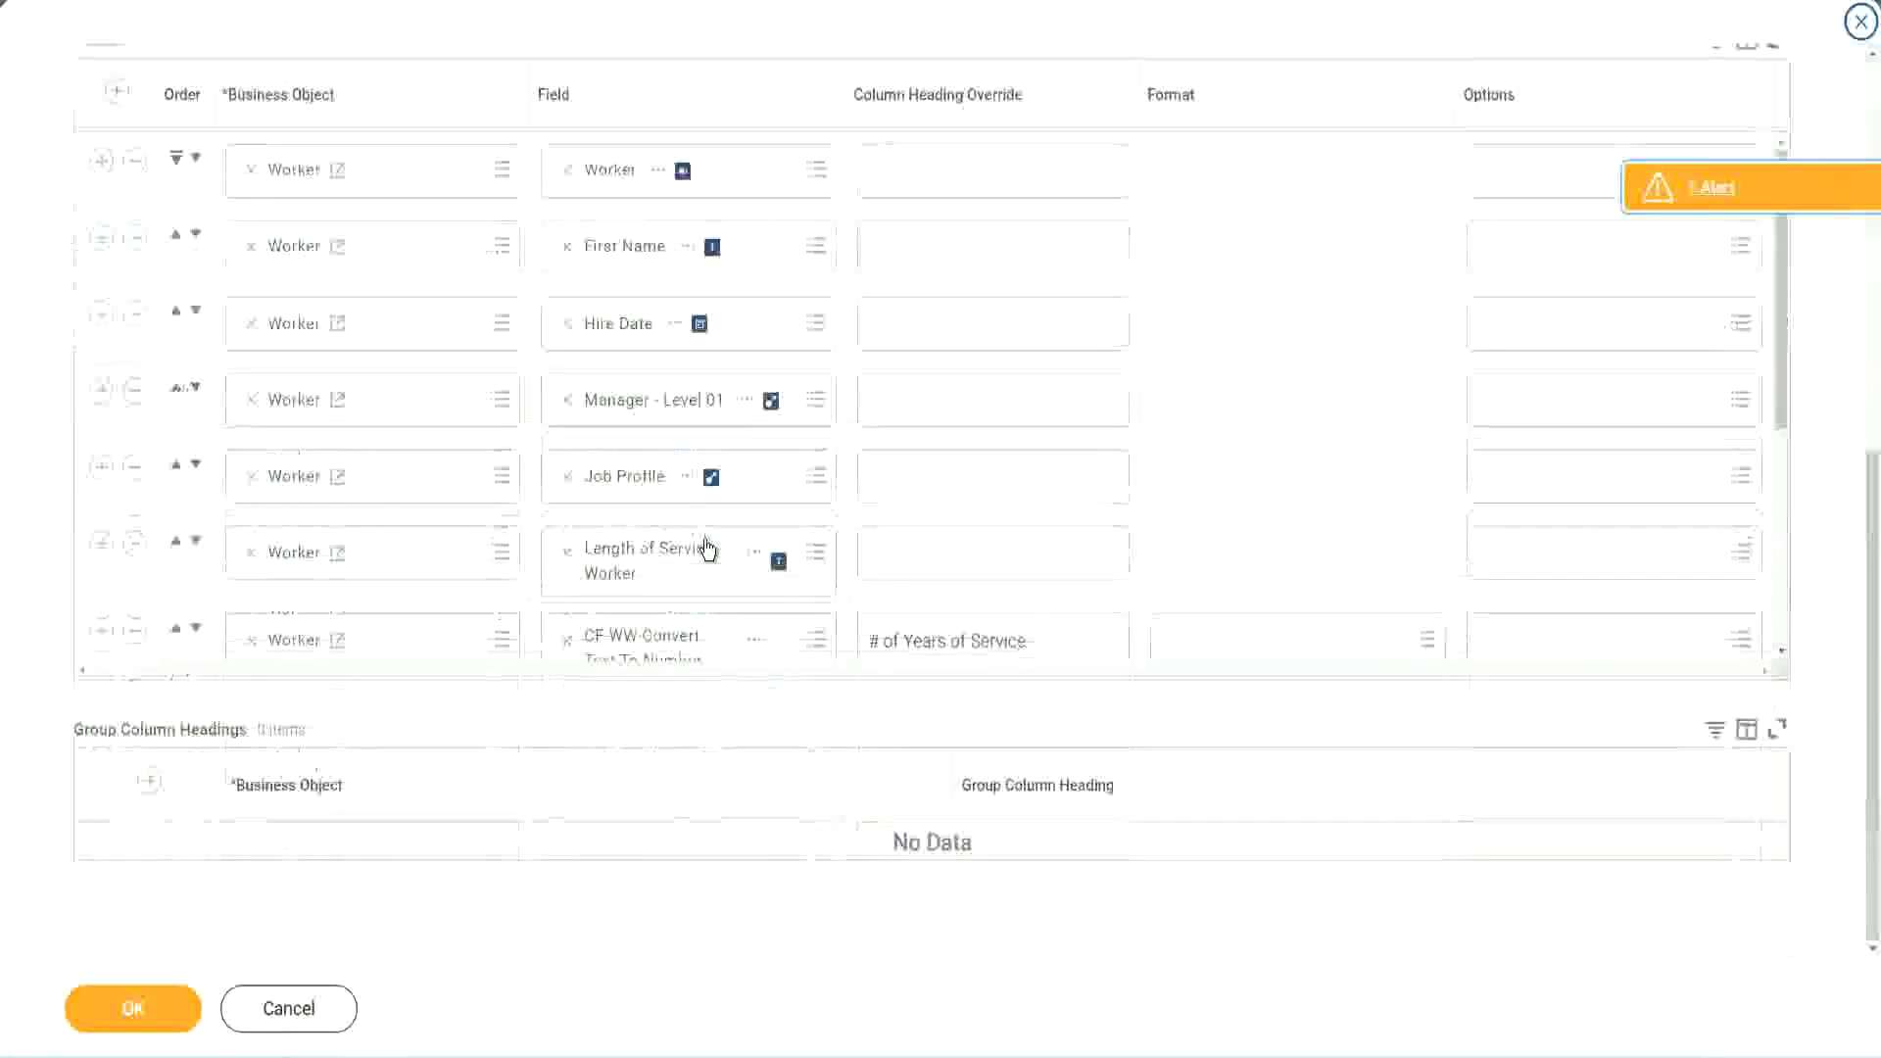
Add a Worker column at the end of the report using the field CF-WW-LRB-Identify Experience Bands from years of Service.
scroll(434, 569, "down", 4)
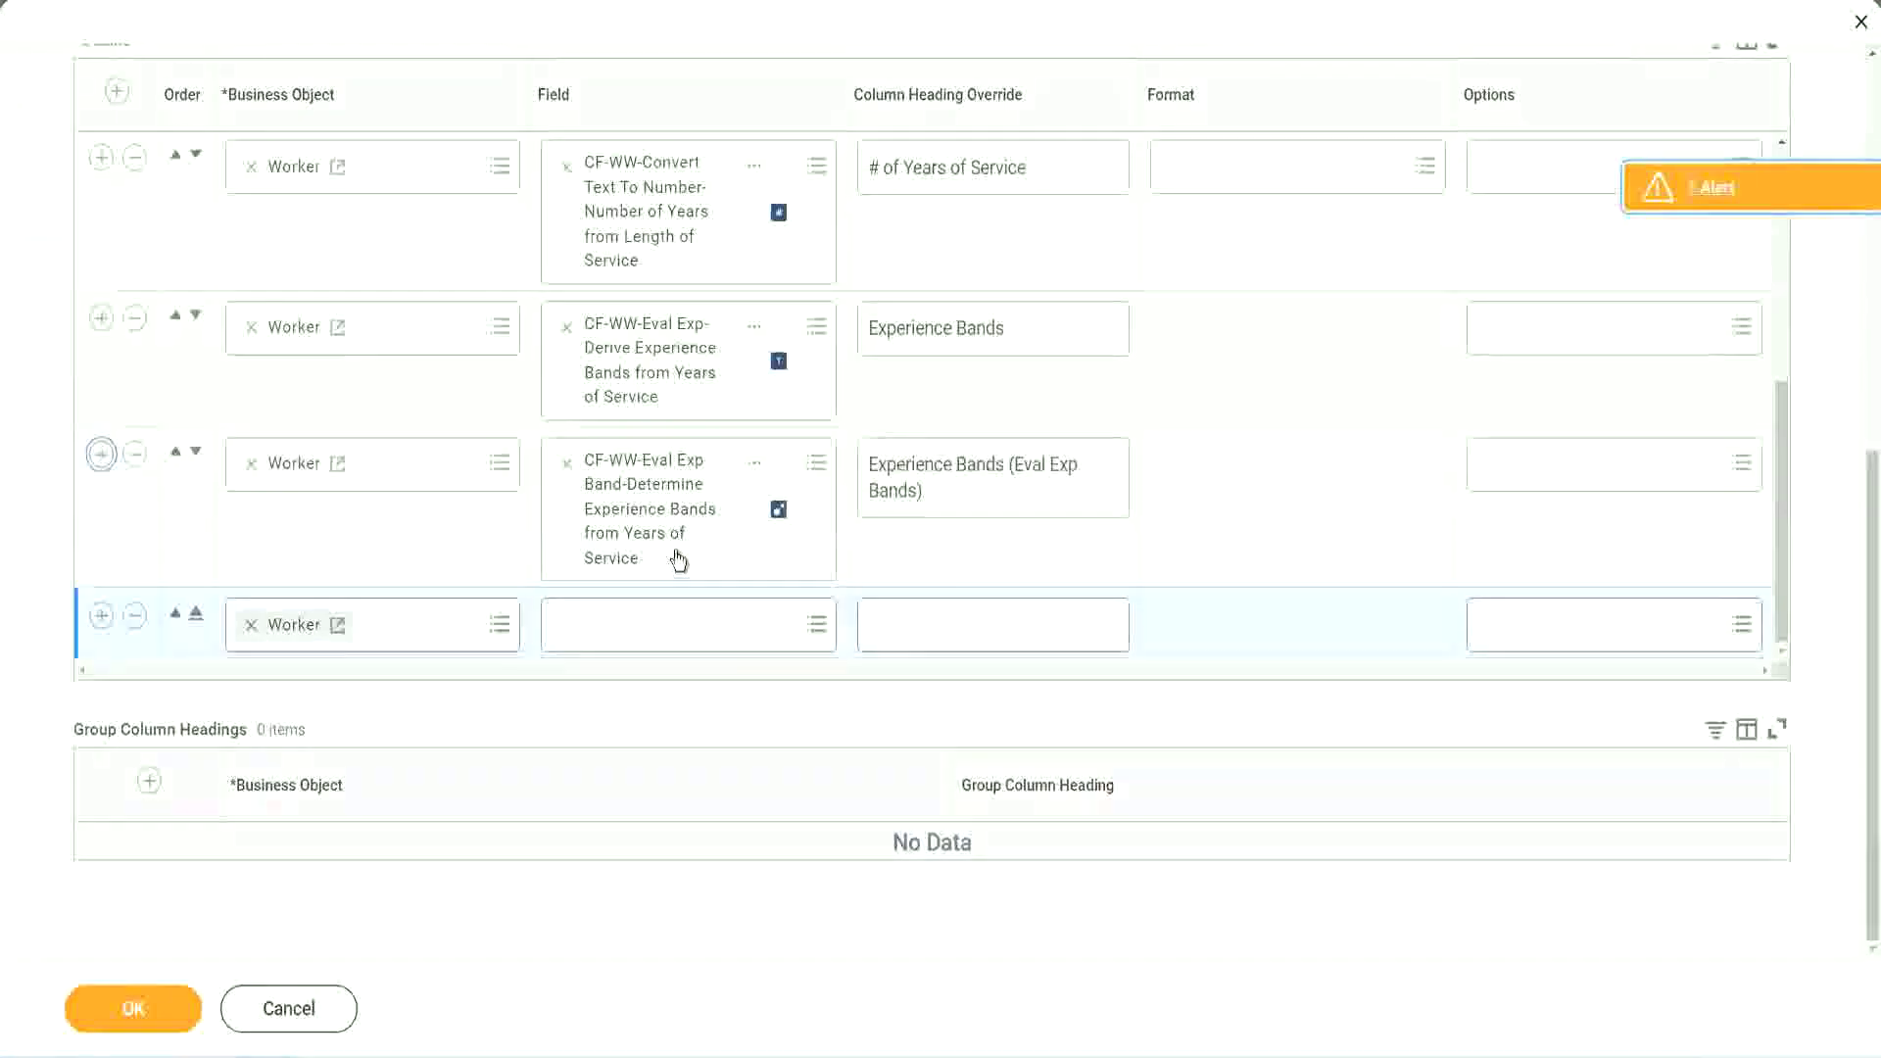
left_click(639, 627)
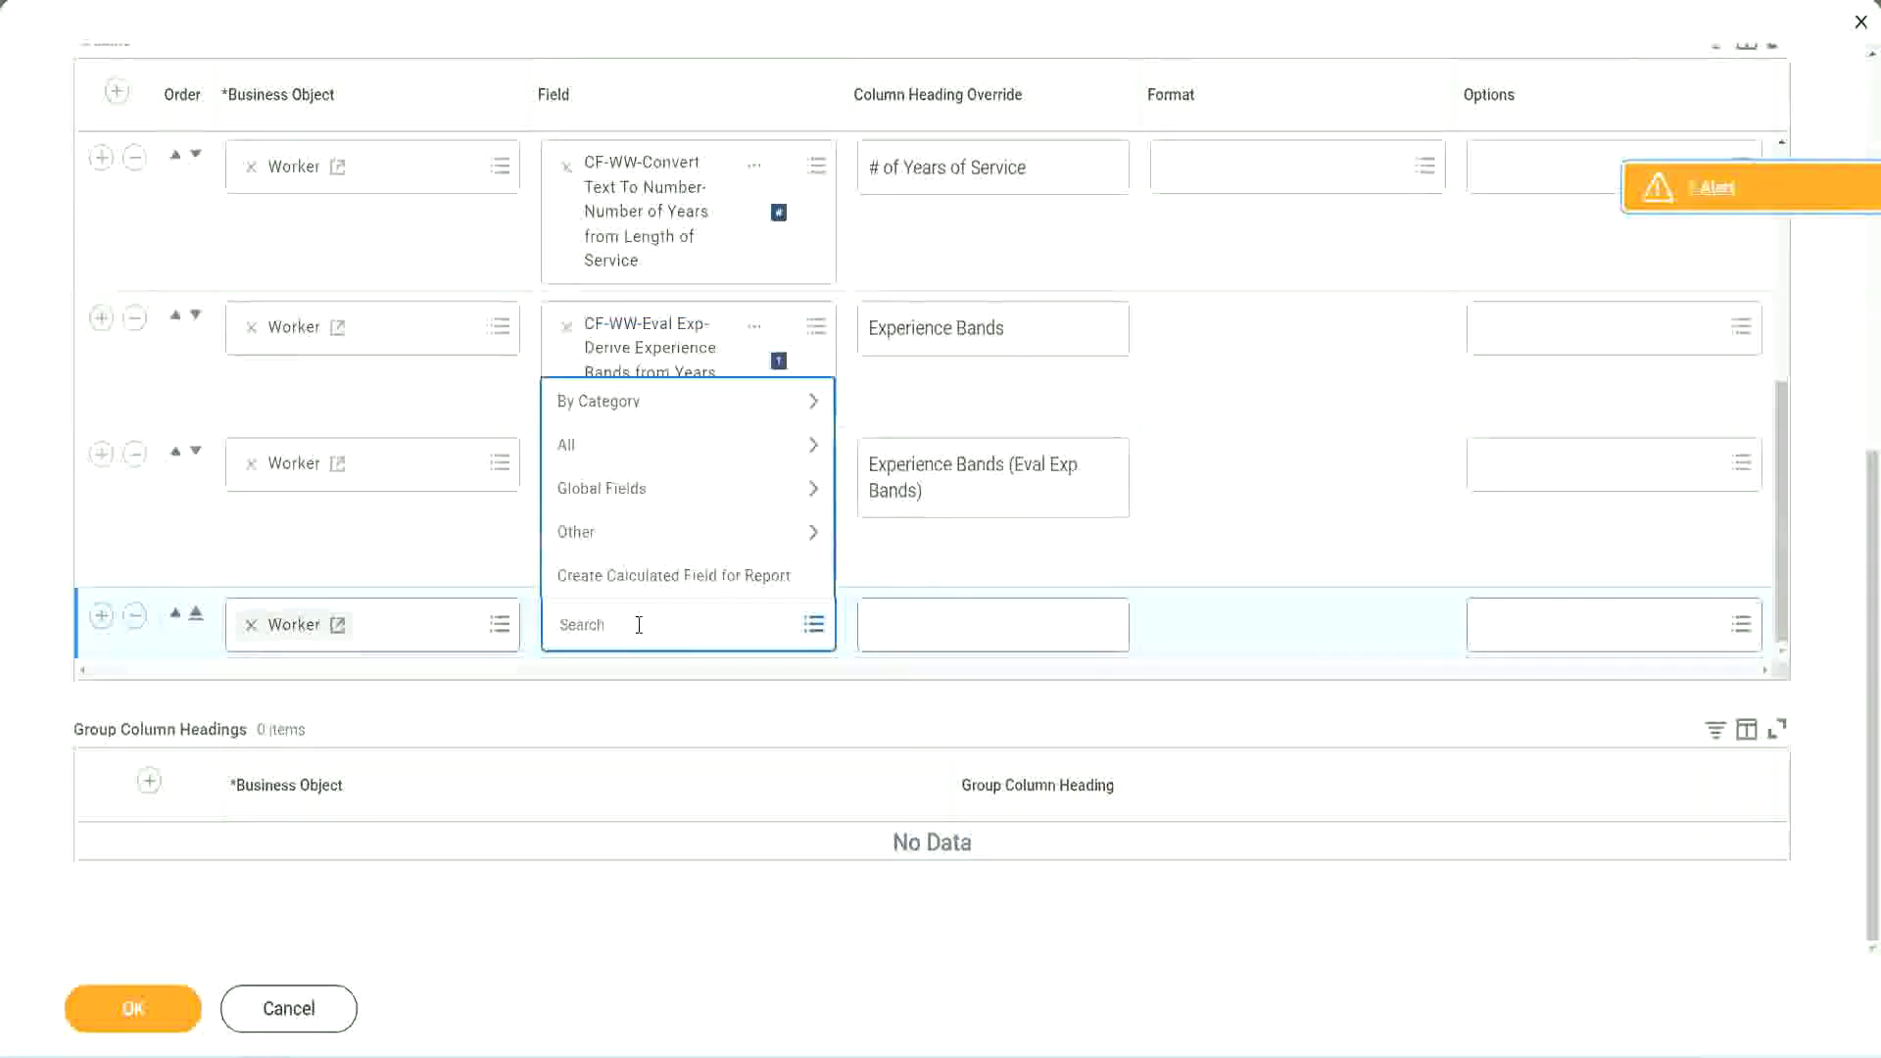
key("ctrl+v")
key("Return")
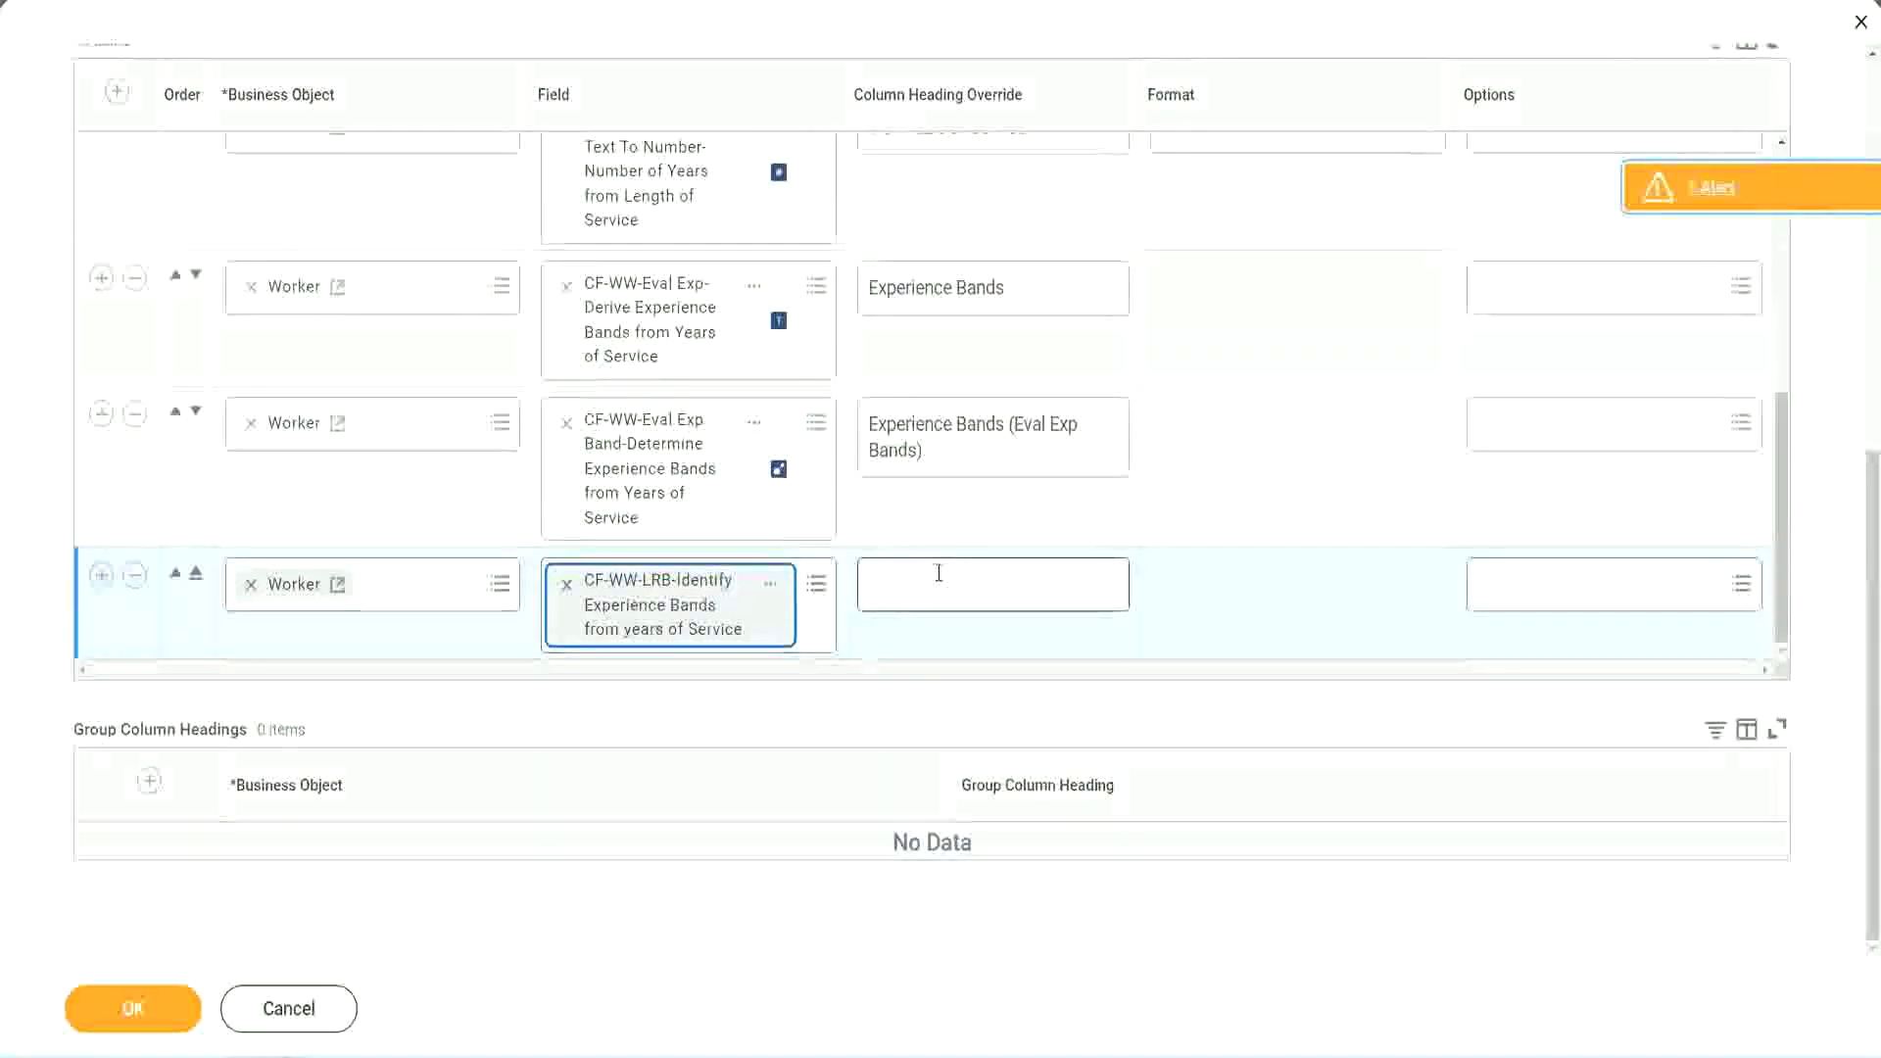
Set the new column's heading override to "Experience Bands (LRB)" and save the report changes.
left_click(939, 573)
type("Ex")
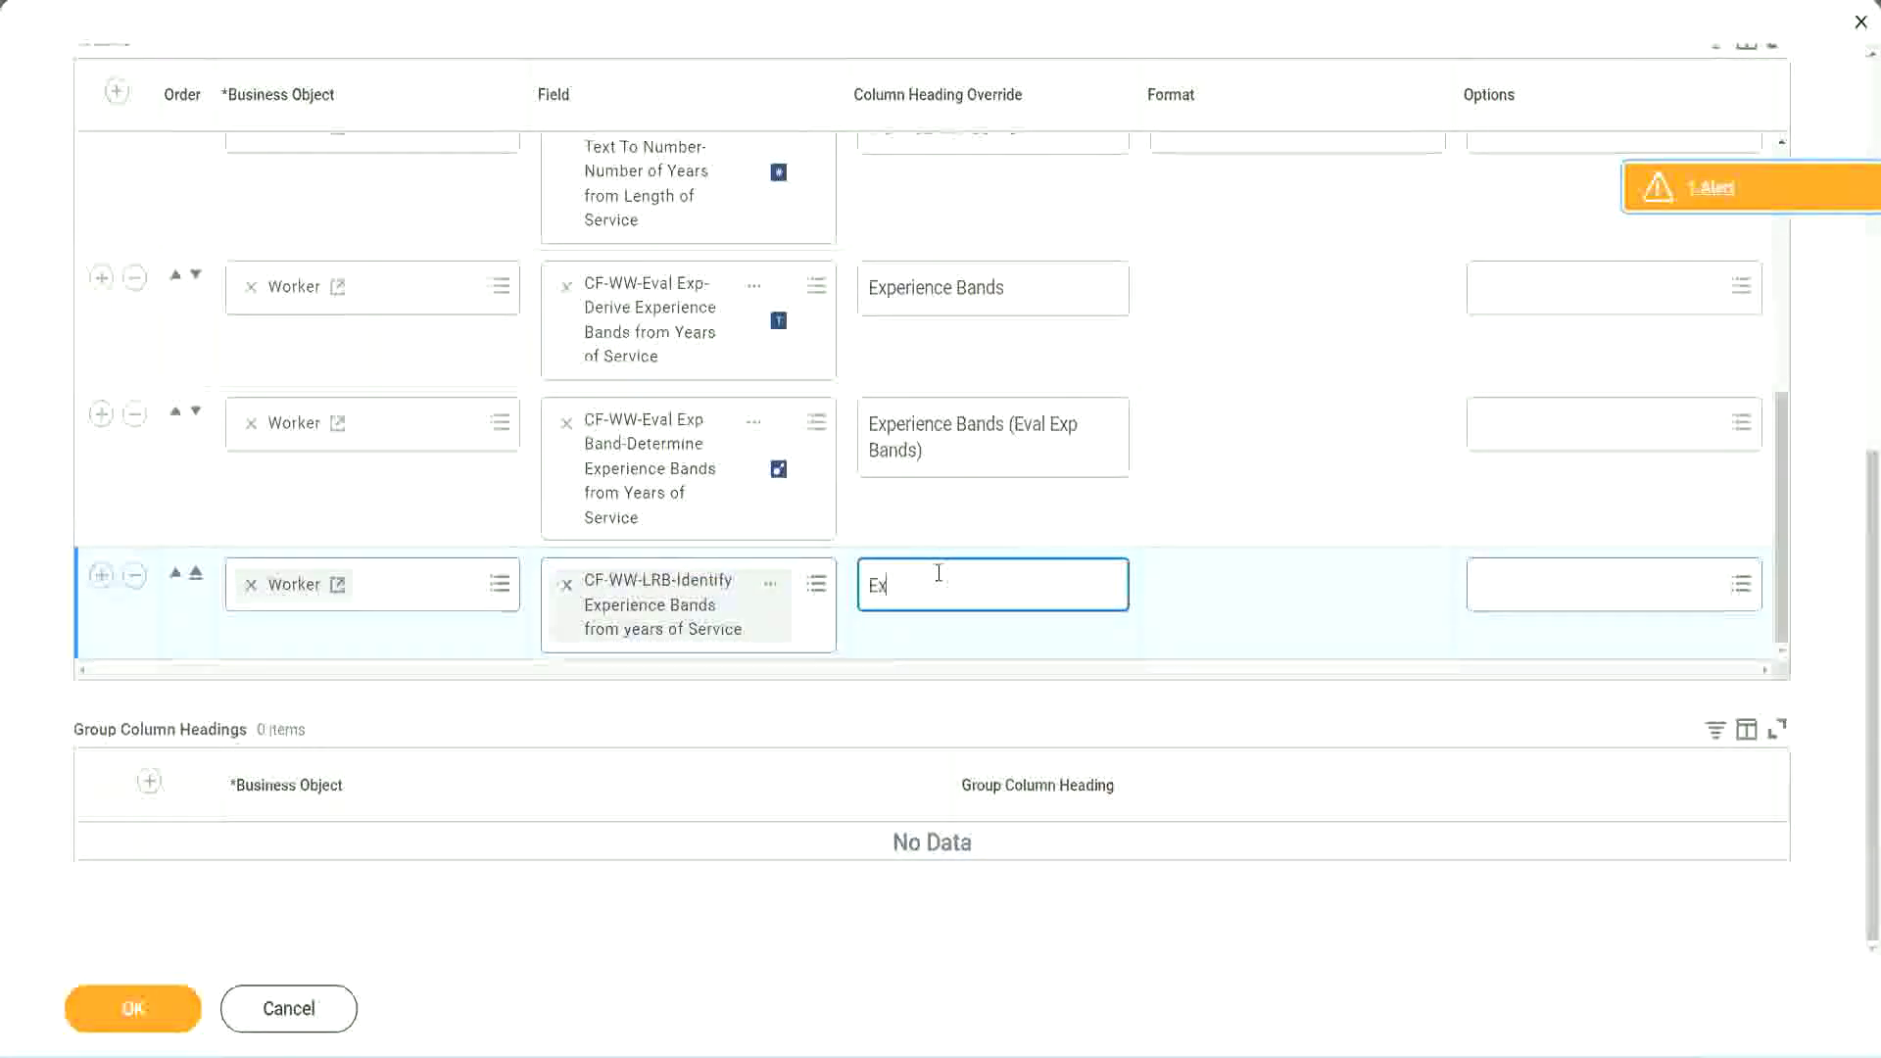
type("perienc")
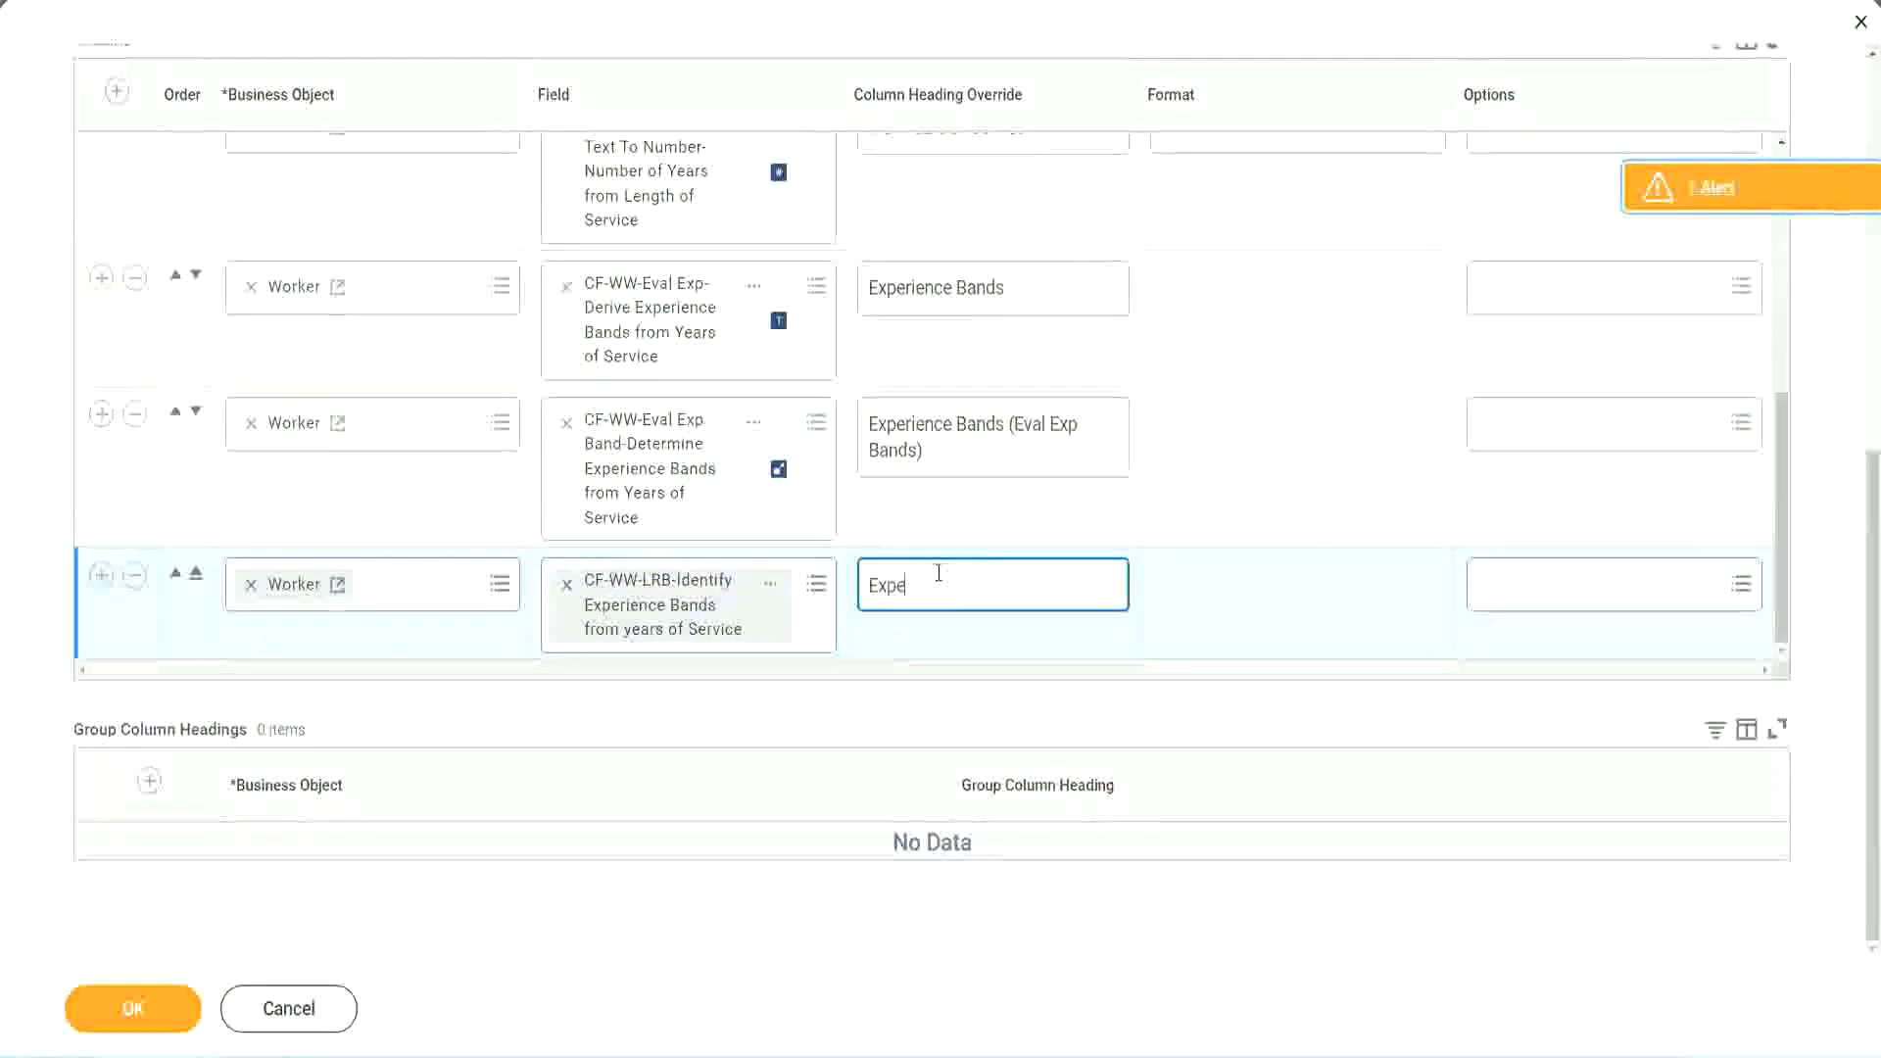
key("BackSpace")
key("BackSpace")
key("BackSpace")
key("BackSpace")
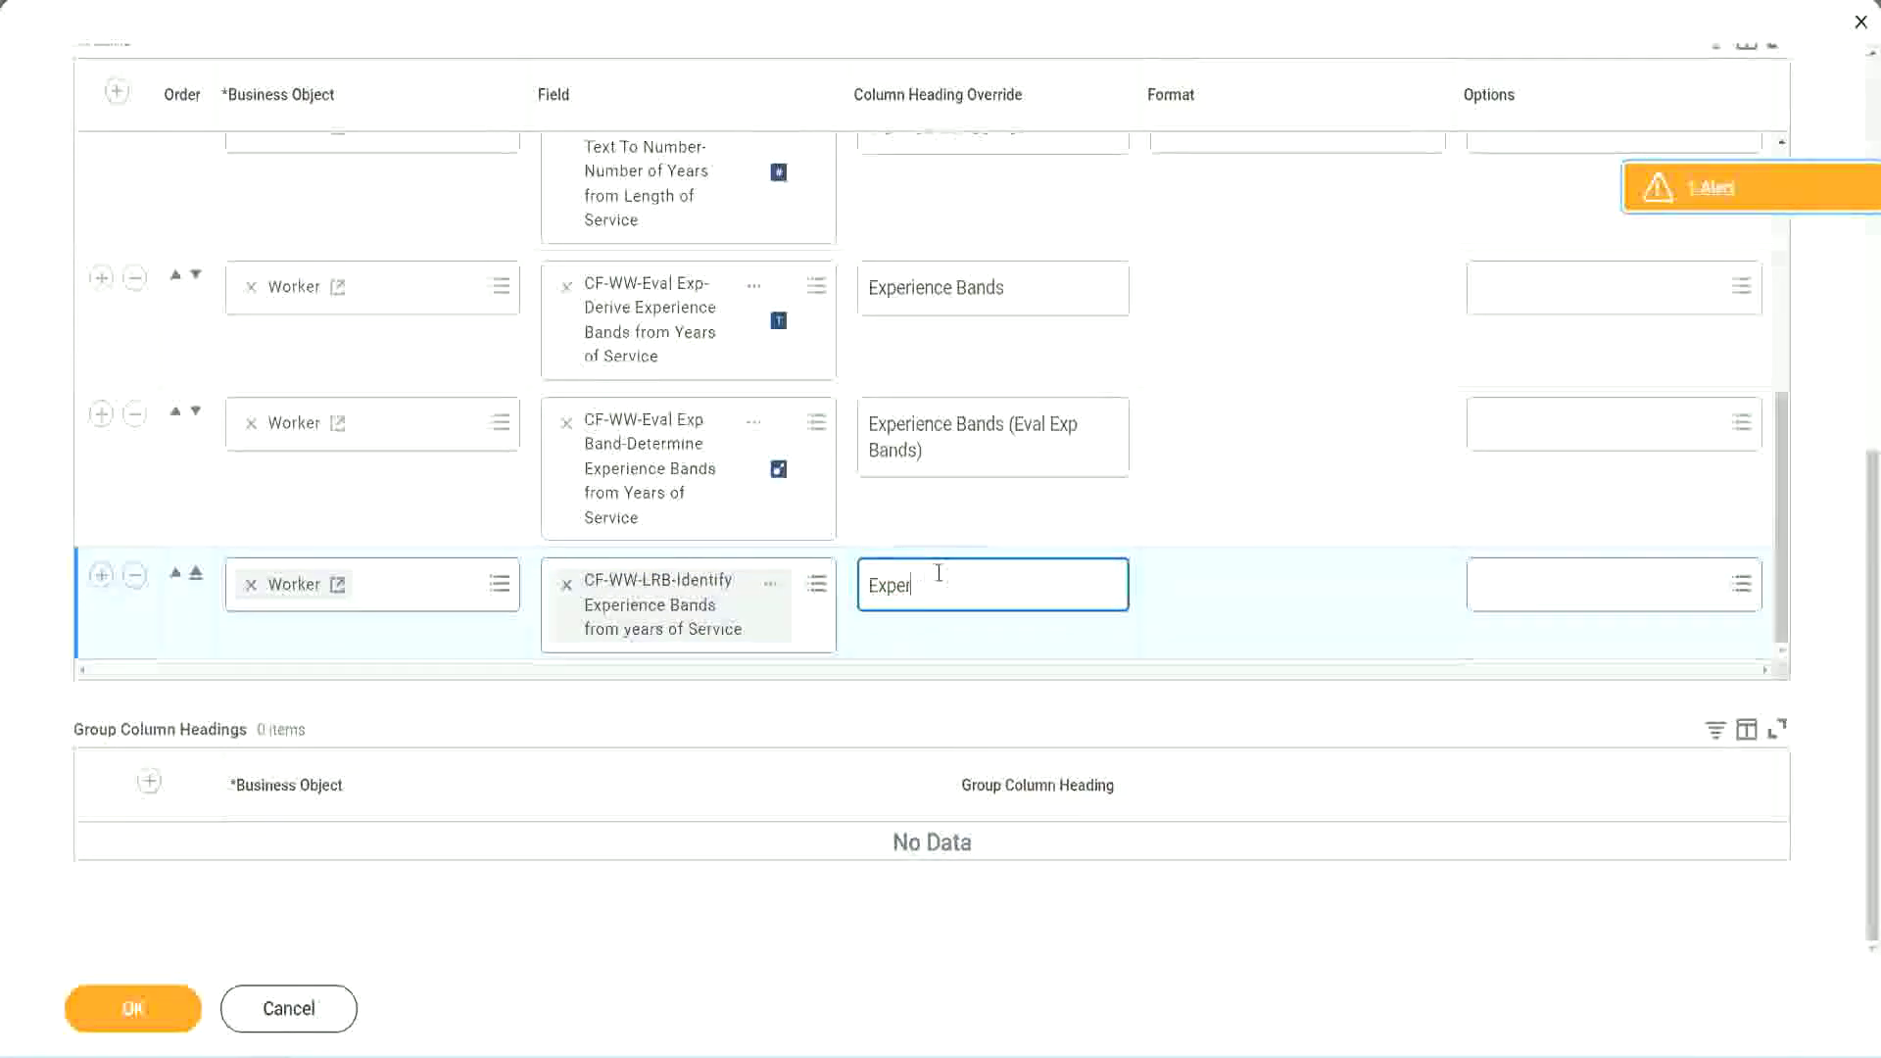
type("ience Band")
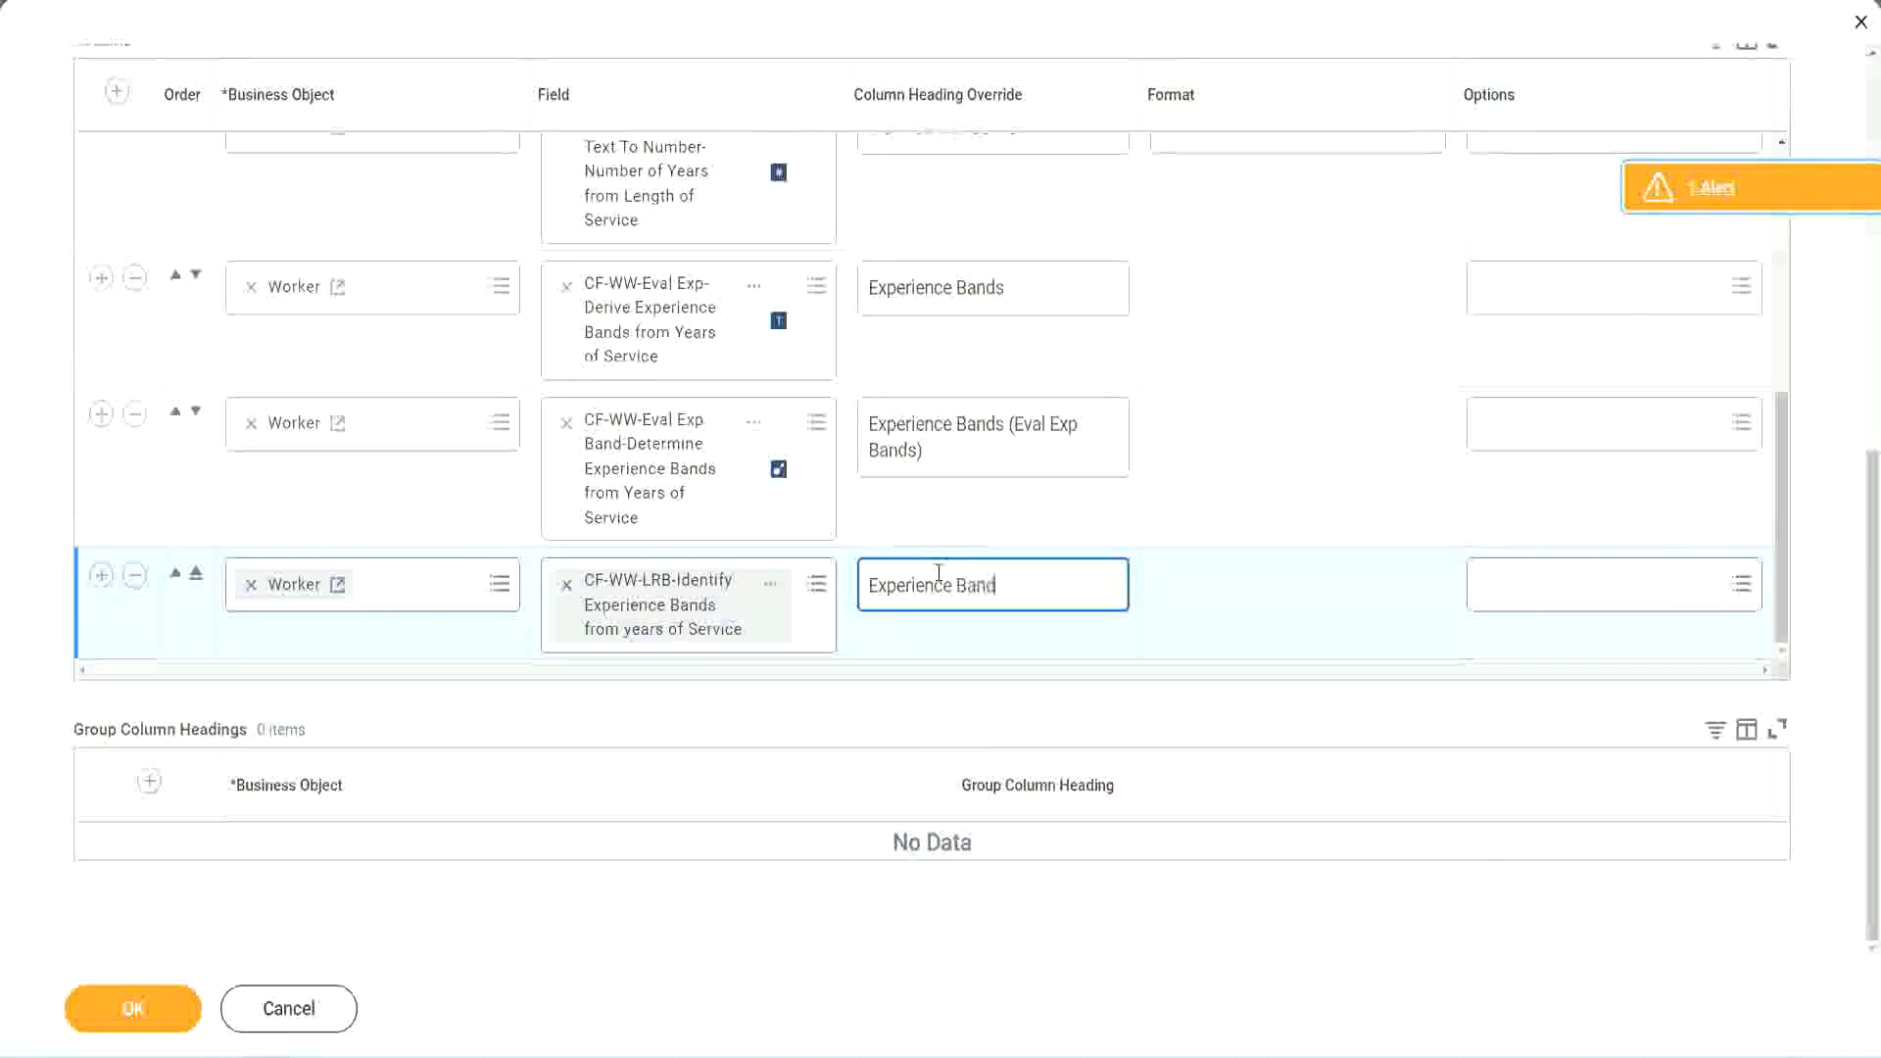
type("s (LRB)")
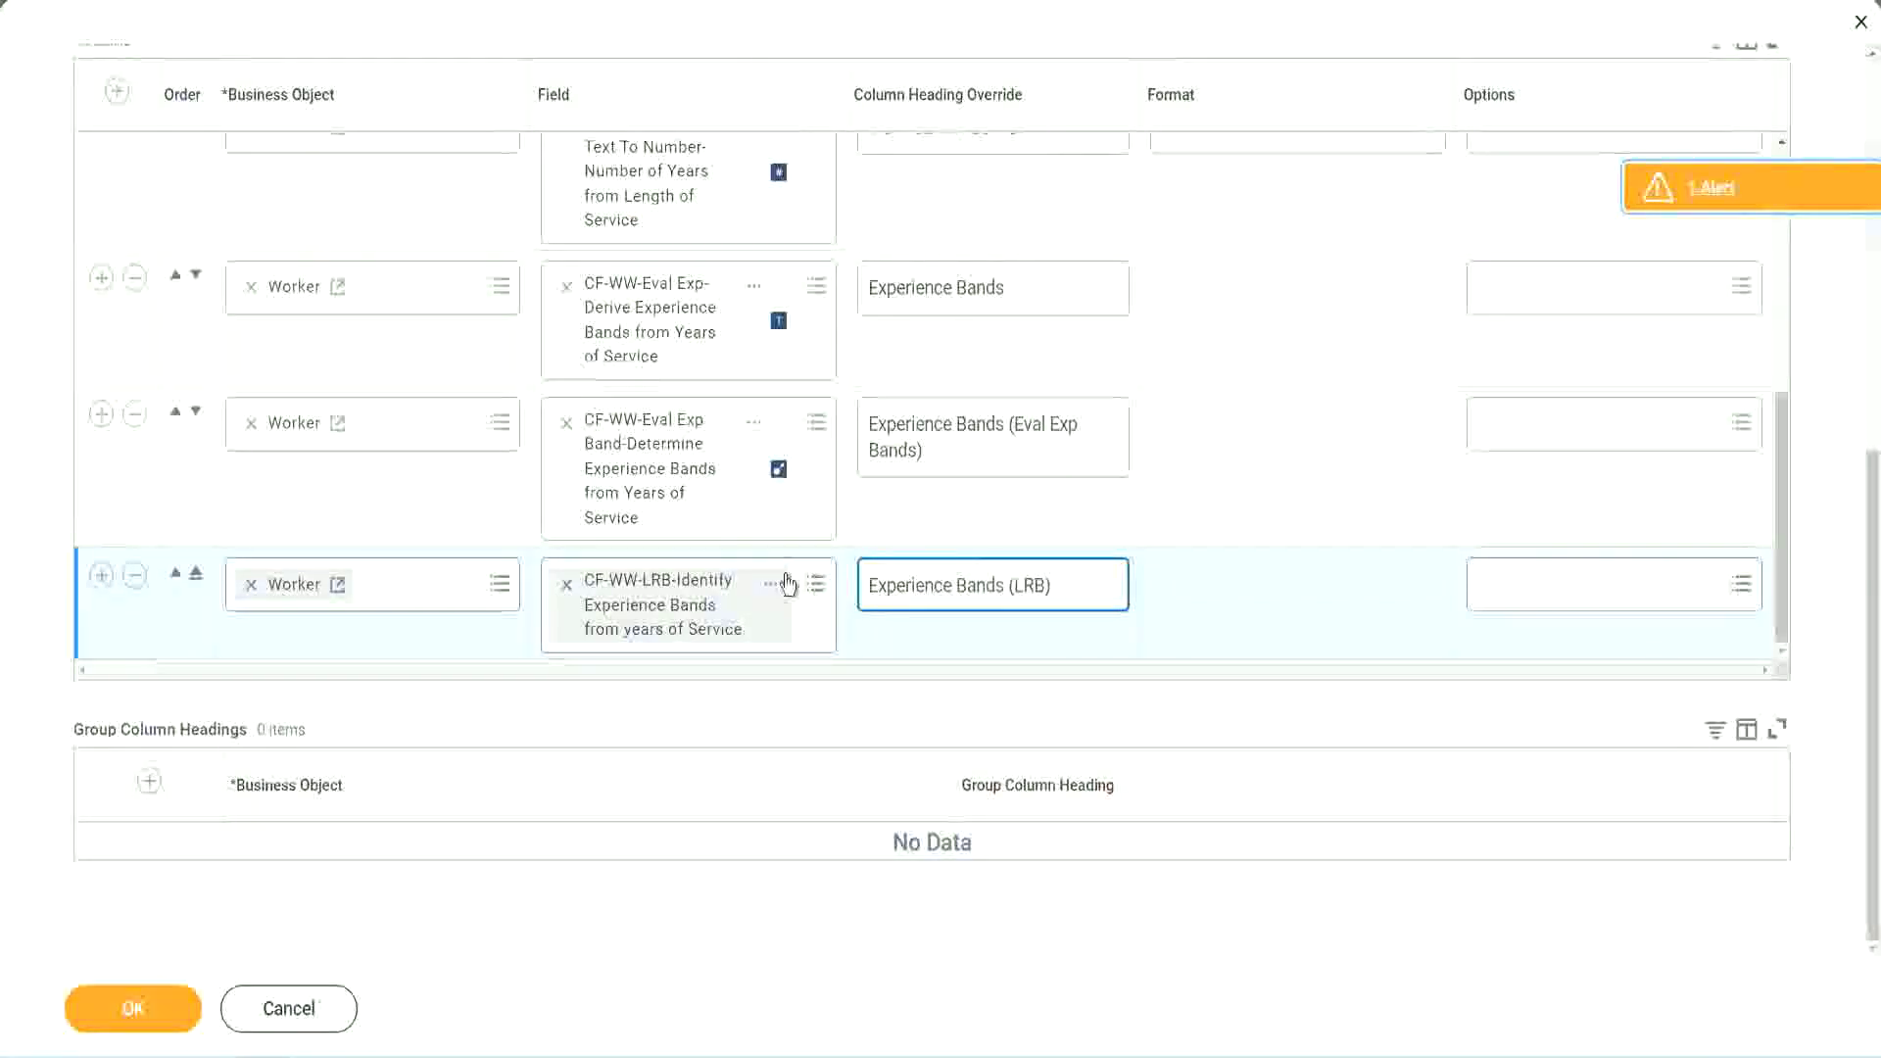
left_click(165, 1026)
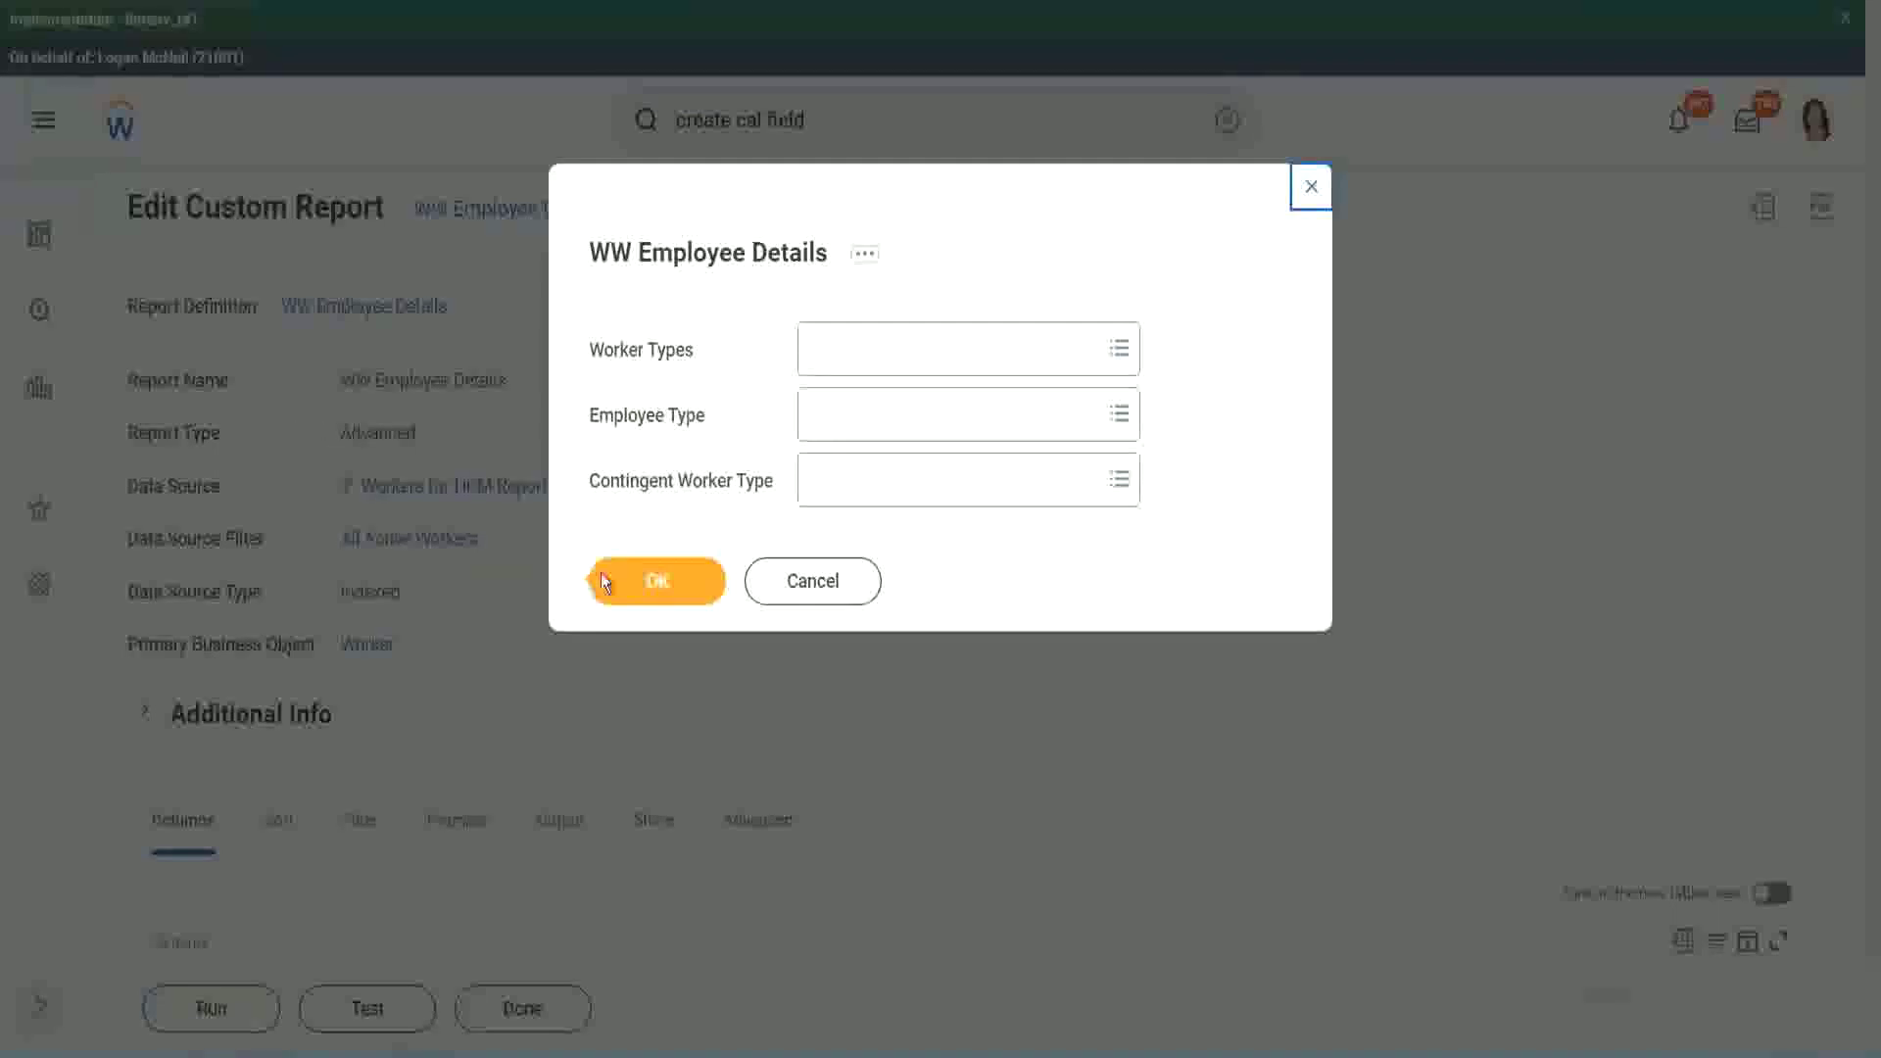
Run the WW Employee Details report with its worker type prompts left blank and compare the three experience band columns across workers.
left_click(668, 586)
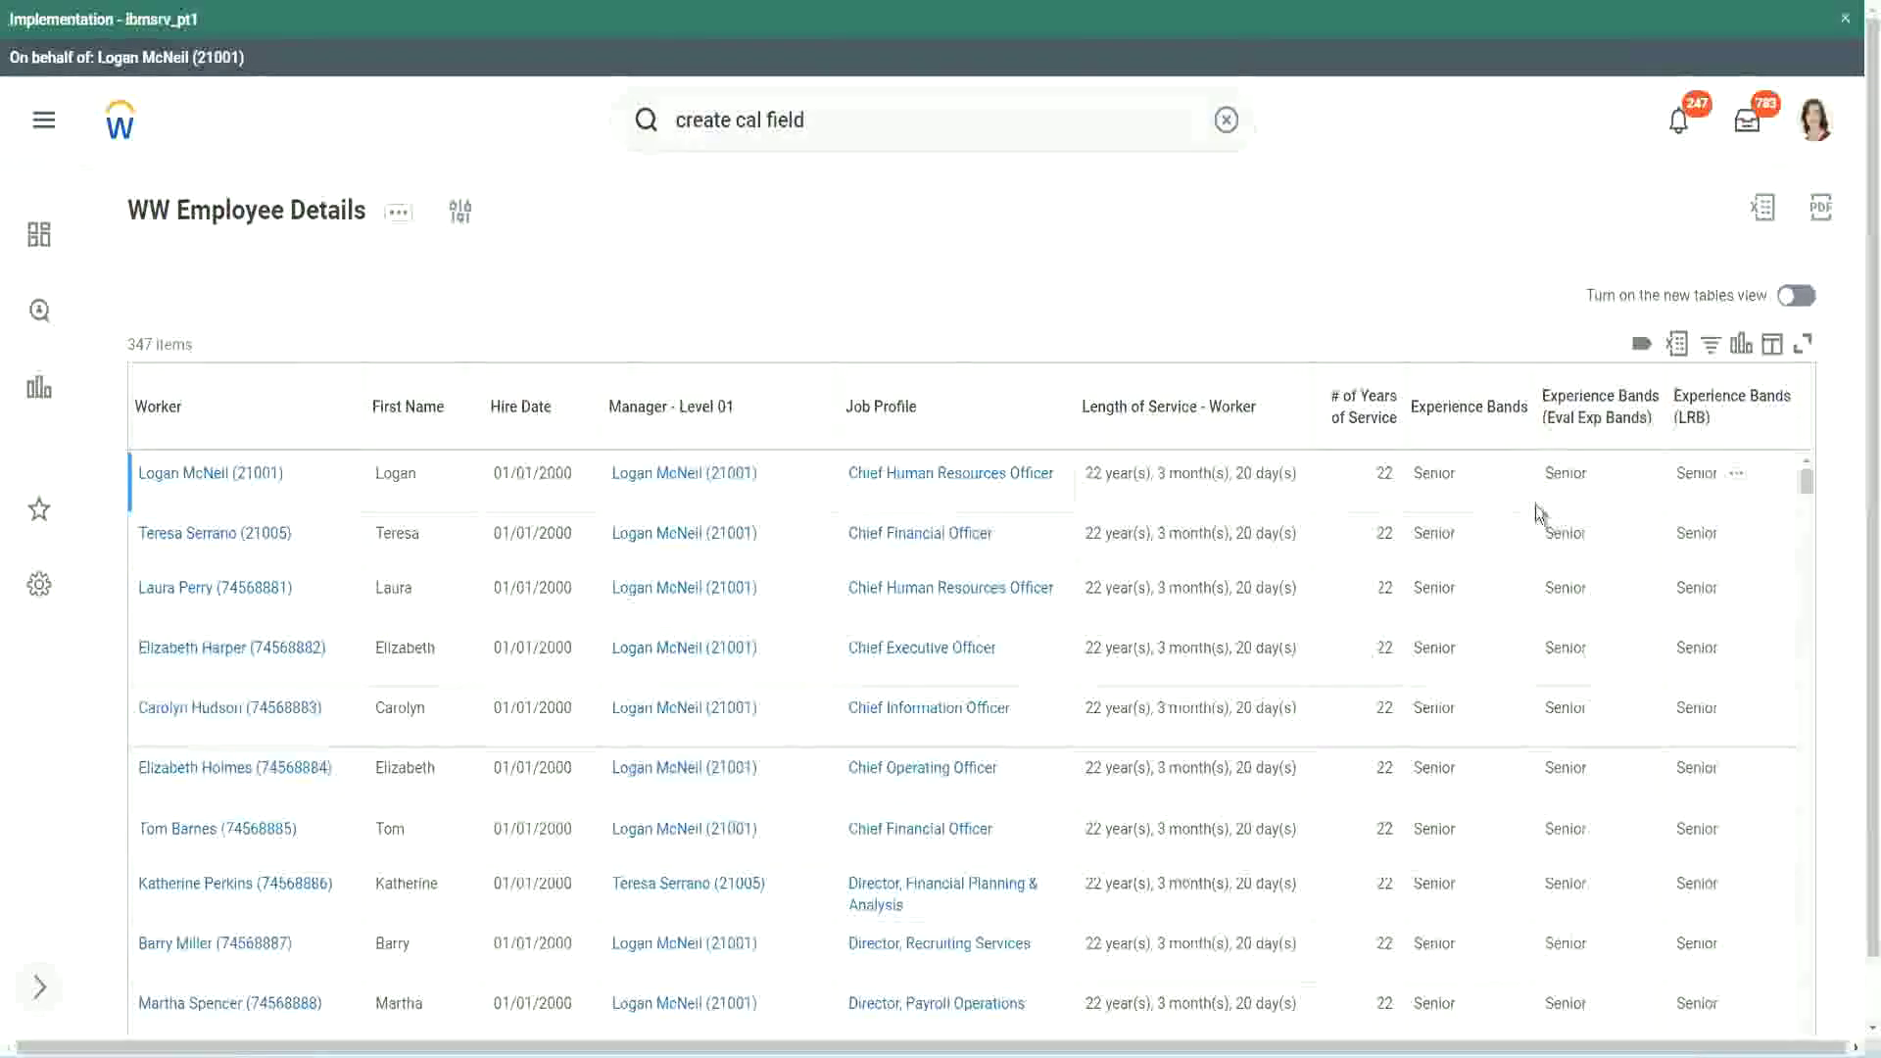
double_click(1440, 474)
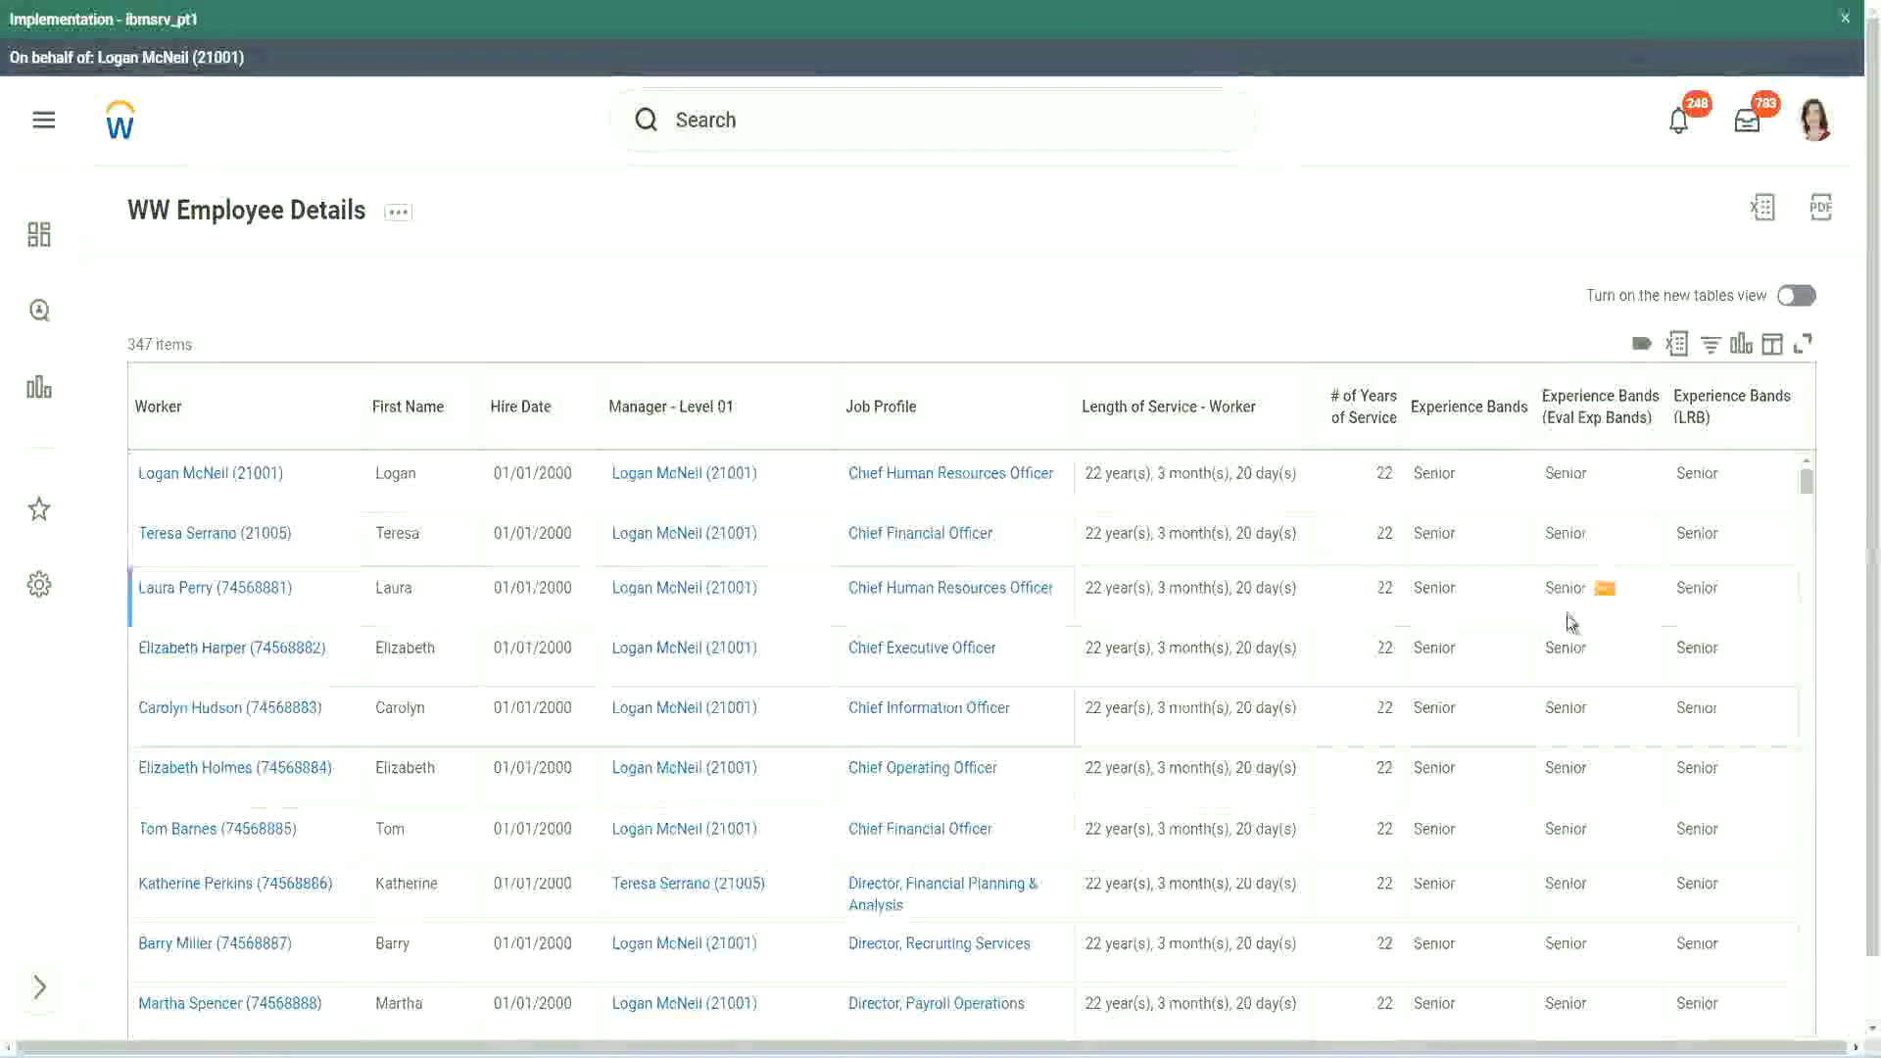
scroll(1565, 615, "down", 5)
scroll(1556, 663, "down", 5)
scroll(1556, 663, "down", 3)
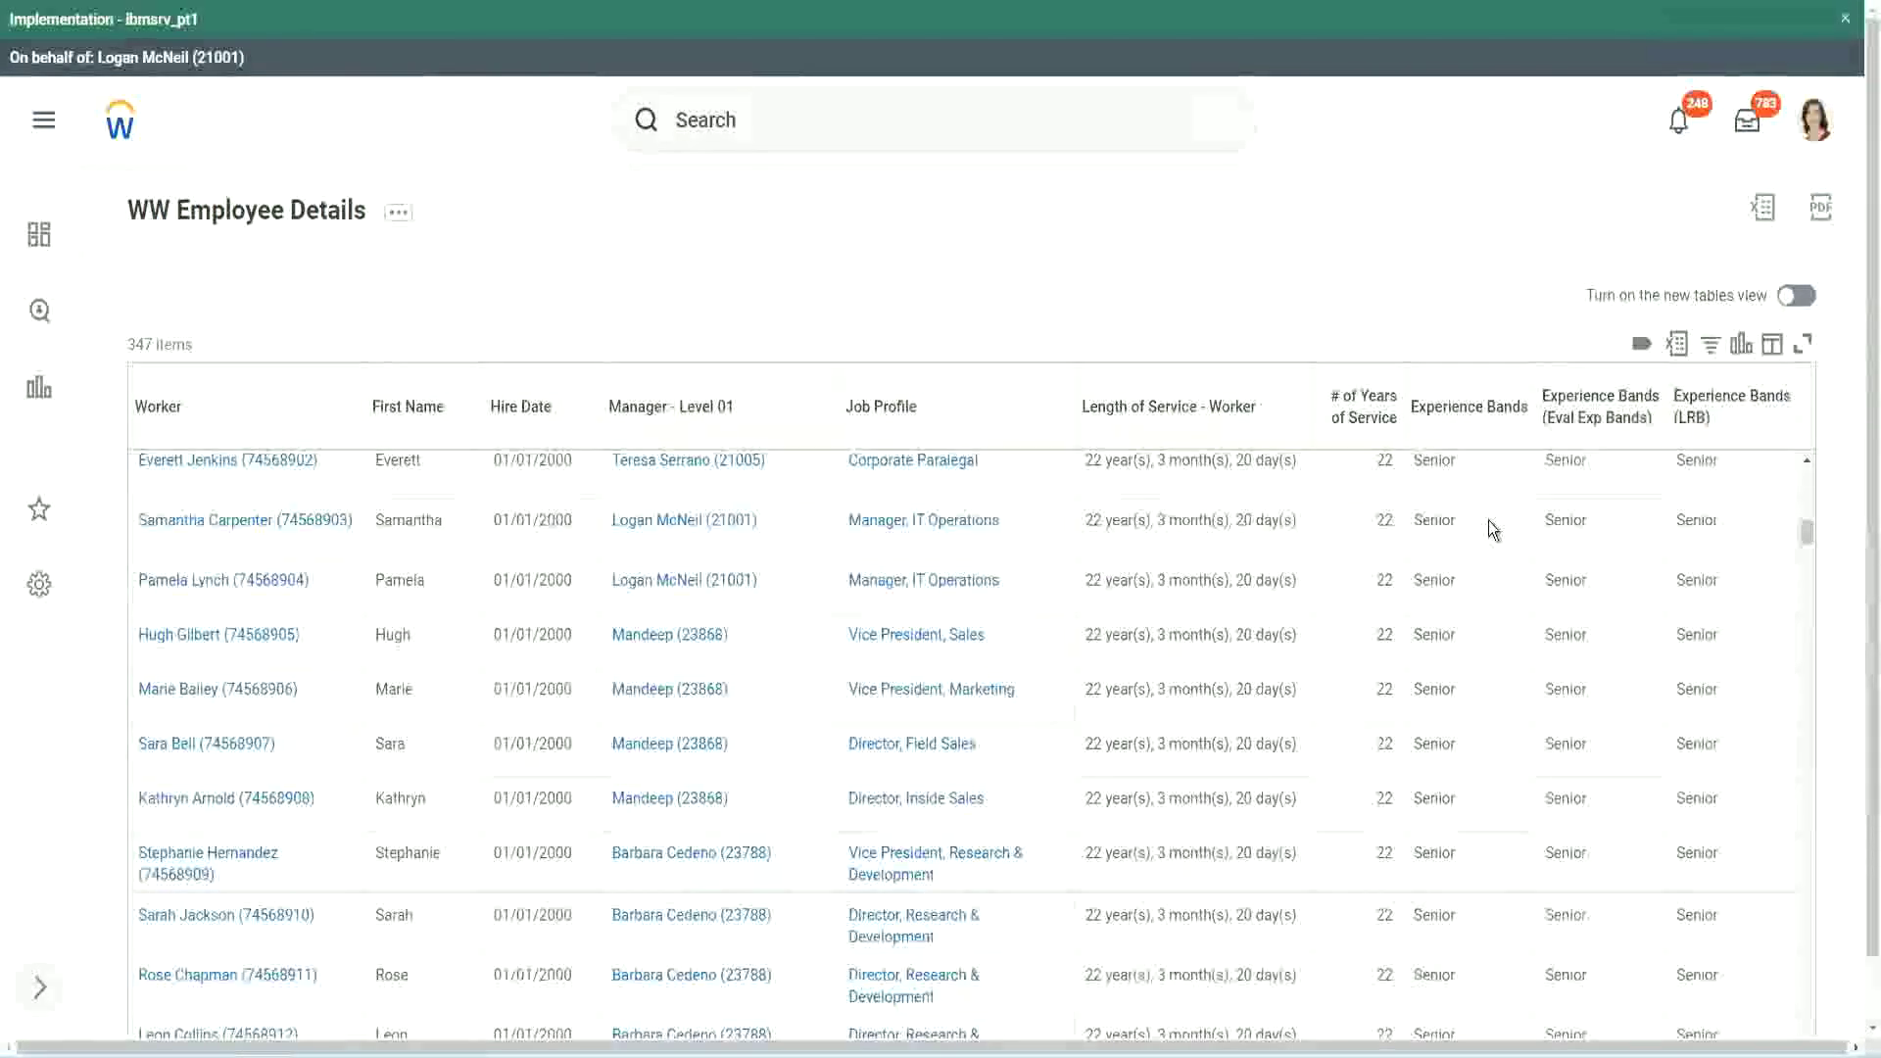
scroll(1478, 803, "down", 3)
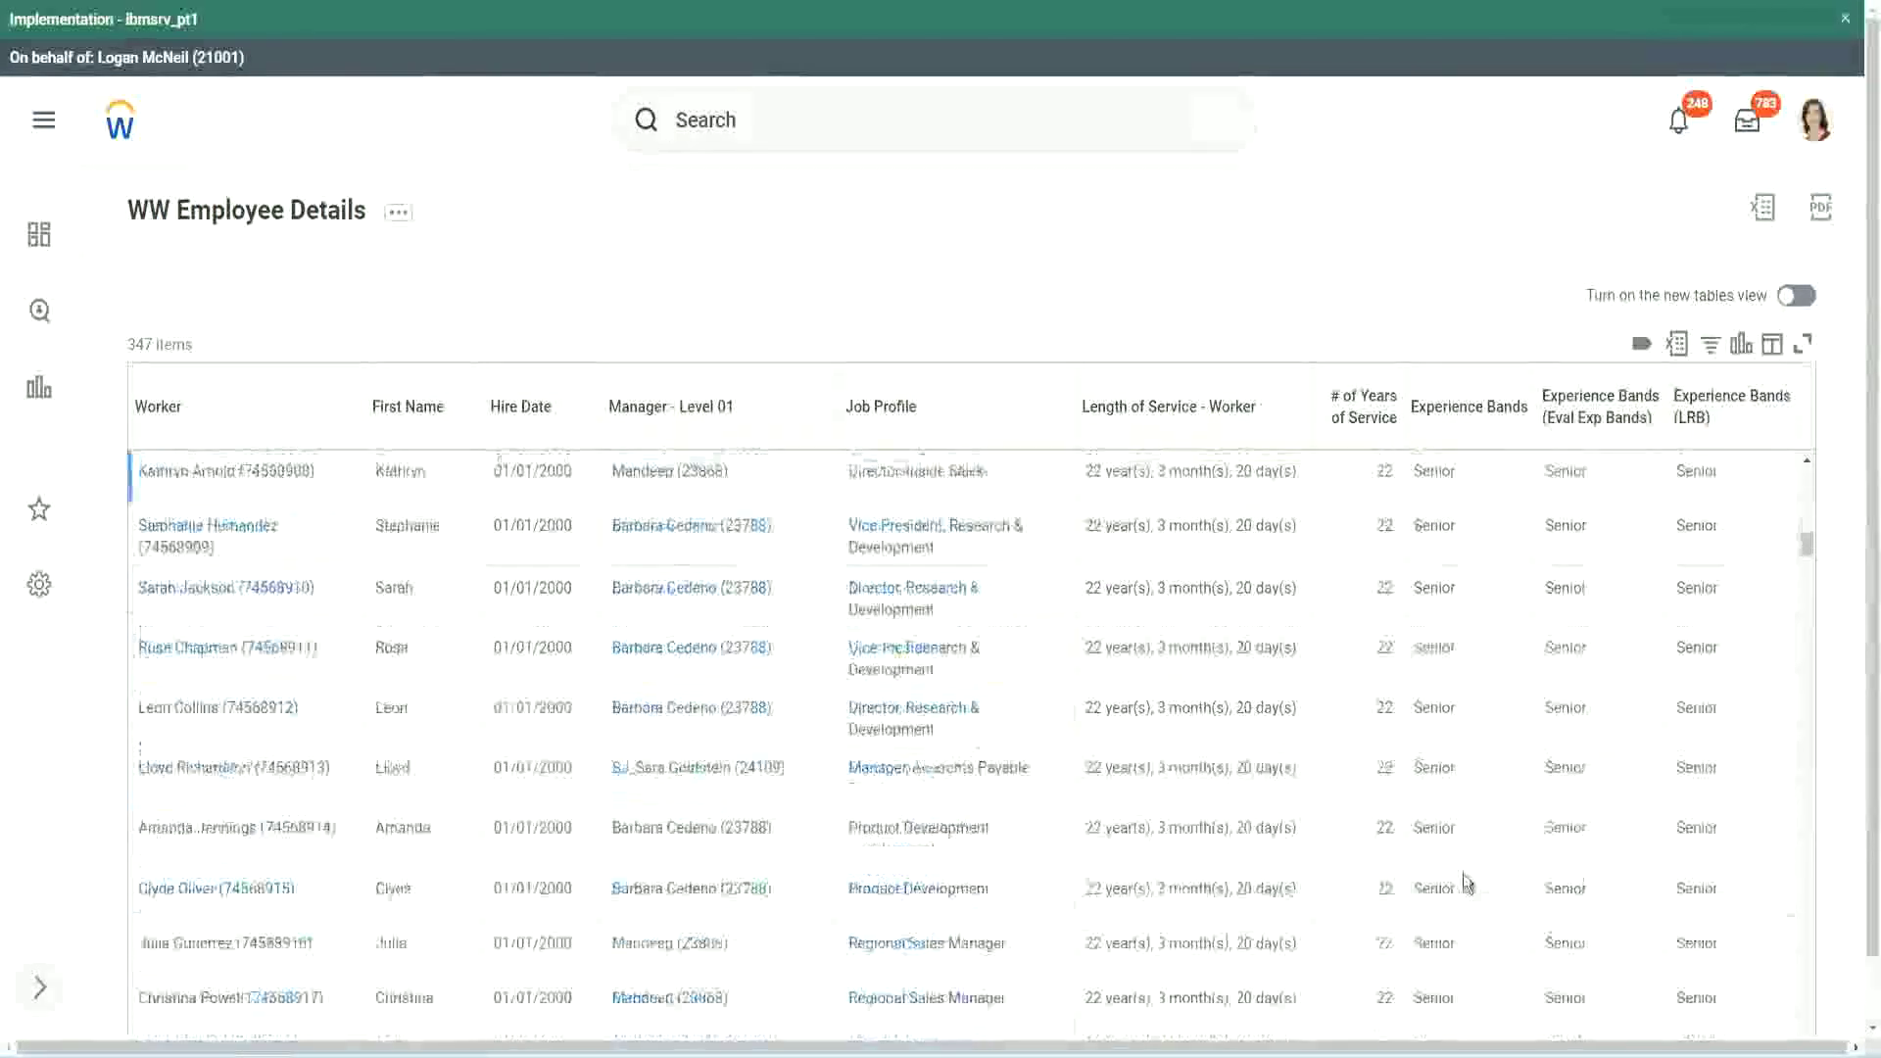
scroll(1472, 698, "down", 1)
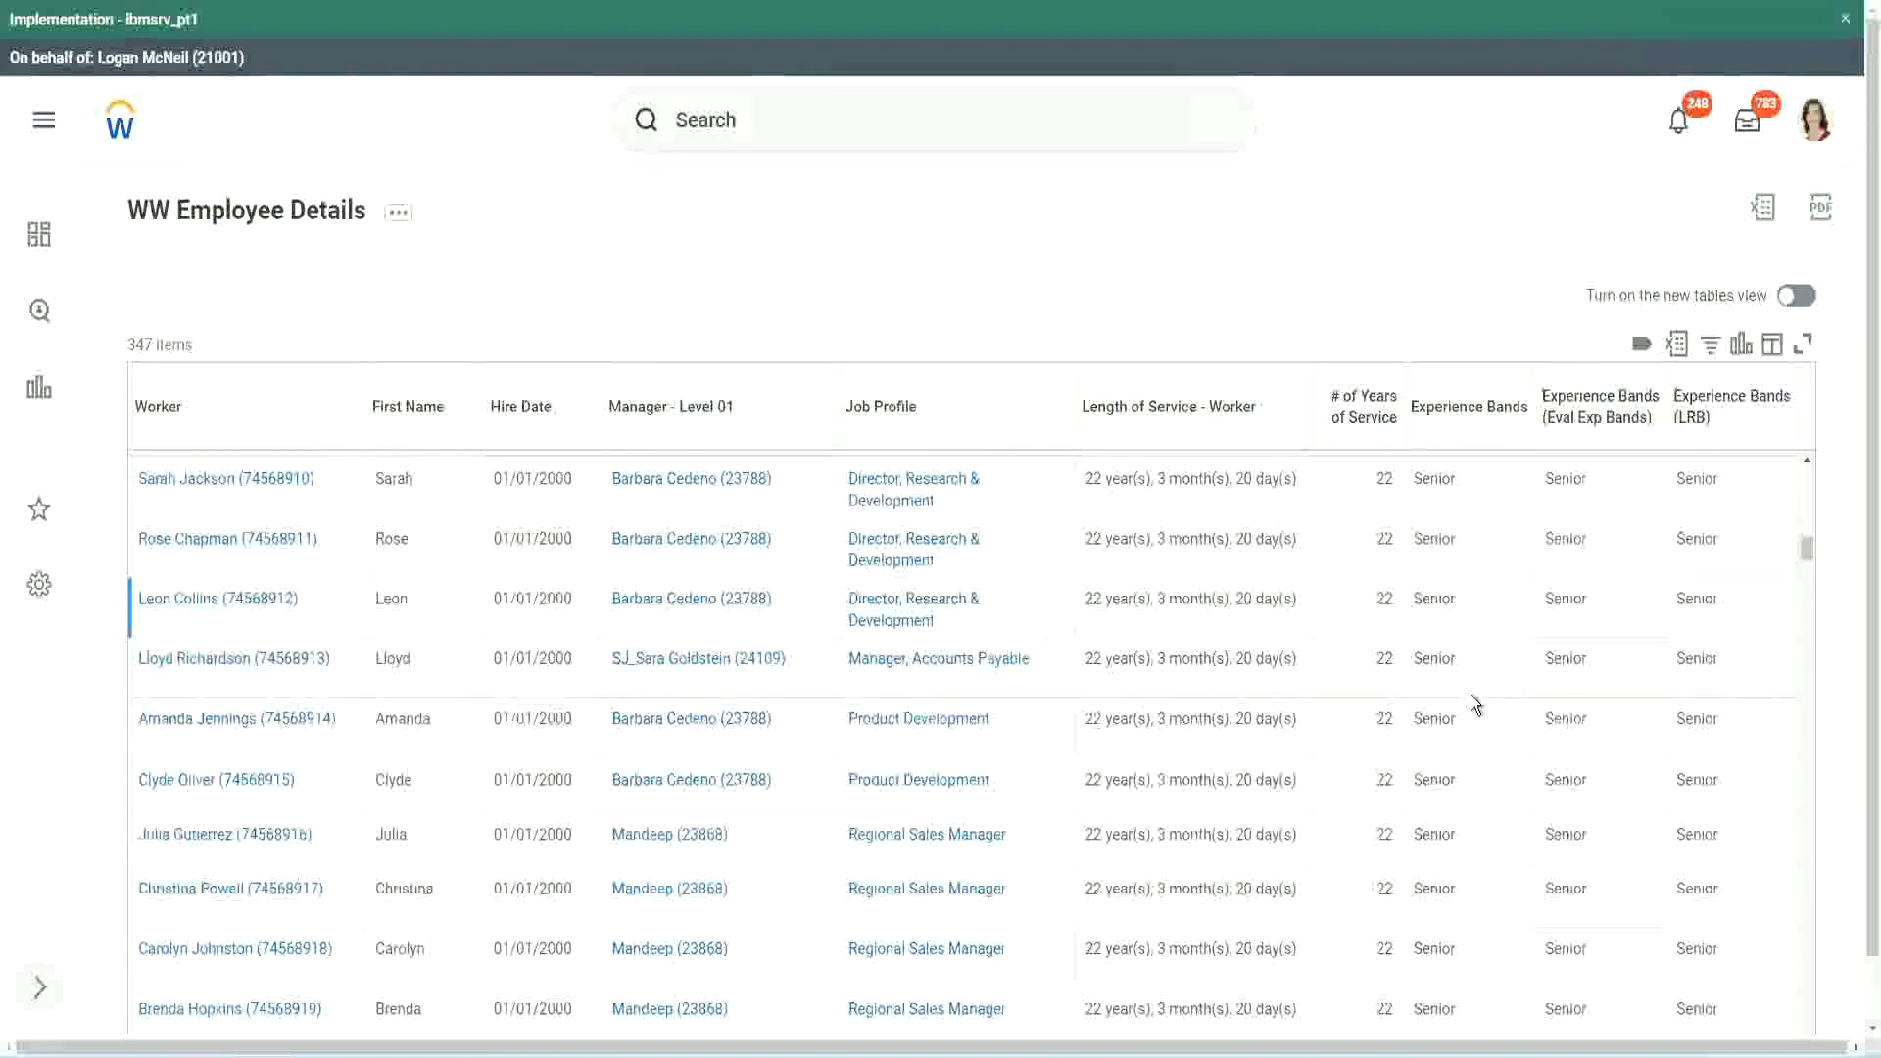